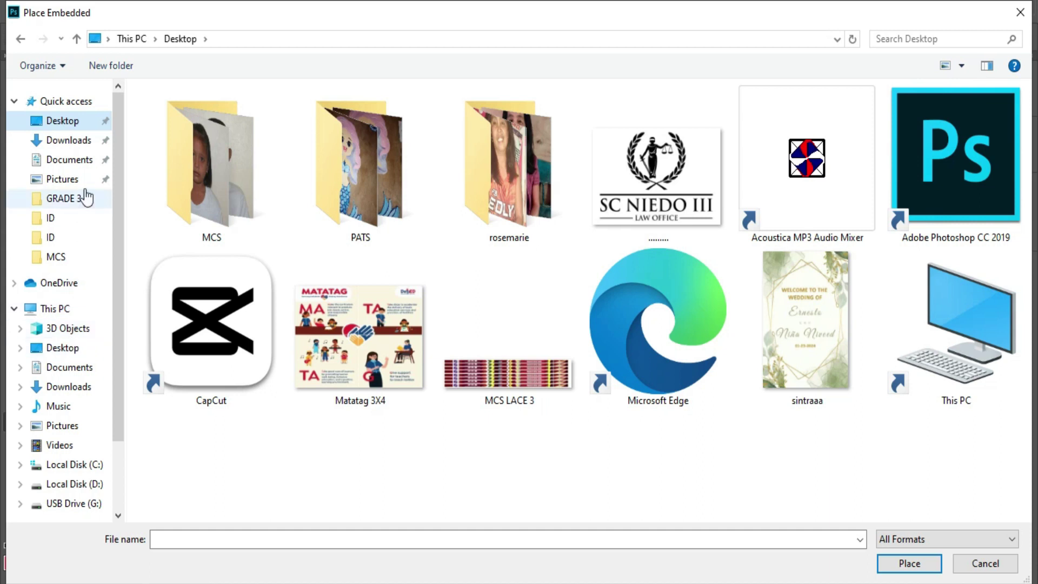
Place the OIP sunflower image from Downloads into Untitled-1, enlarged to about 118% at the canvas's lower-left corner.
{"action": "left_click", "coordinate": [67, 142]}
{"action": "left_click", "coordinate": [377, 220]}
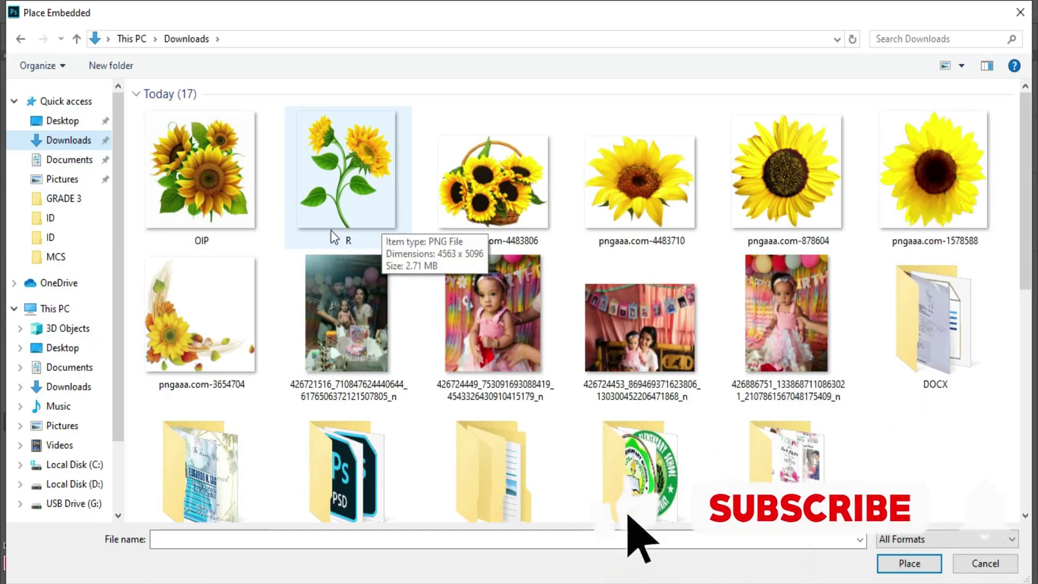
{"action": "double_click", "coordinate": [222, 211]}
{"action": "left_click_drag", "start_coordinate": [500, 349], "coordinate": [344, 451]}
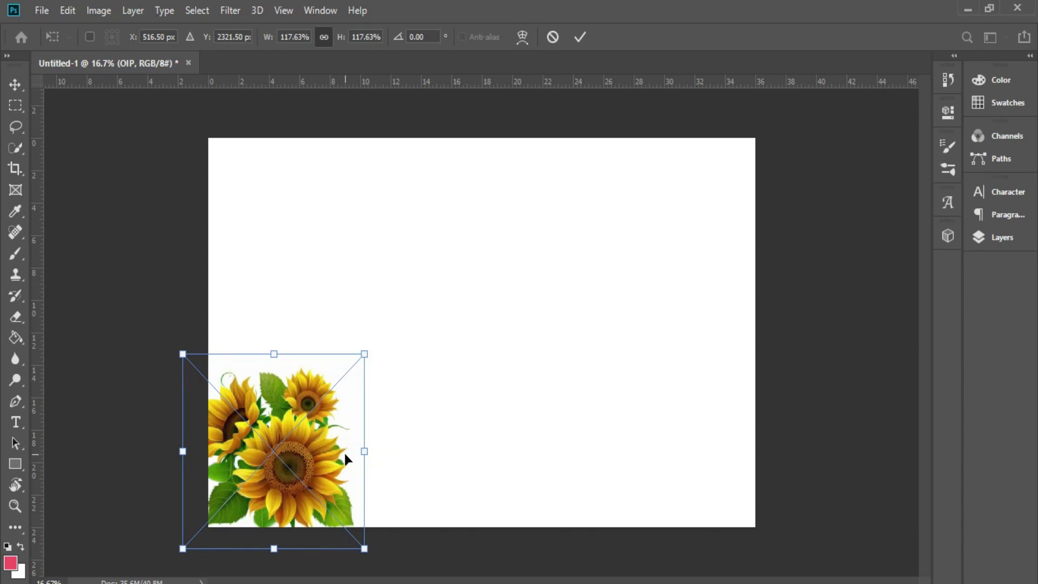
{"action": "key", "text": "Return"}
{"action": "key", "text": "t"}
{"action": "left_click", "coordinate": [41, 11]}
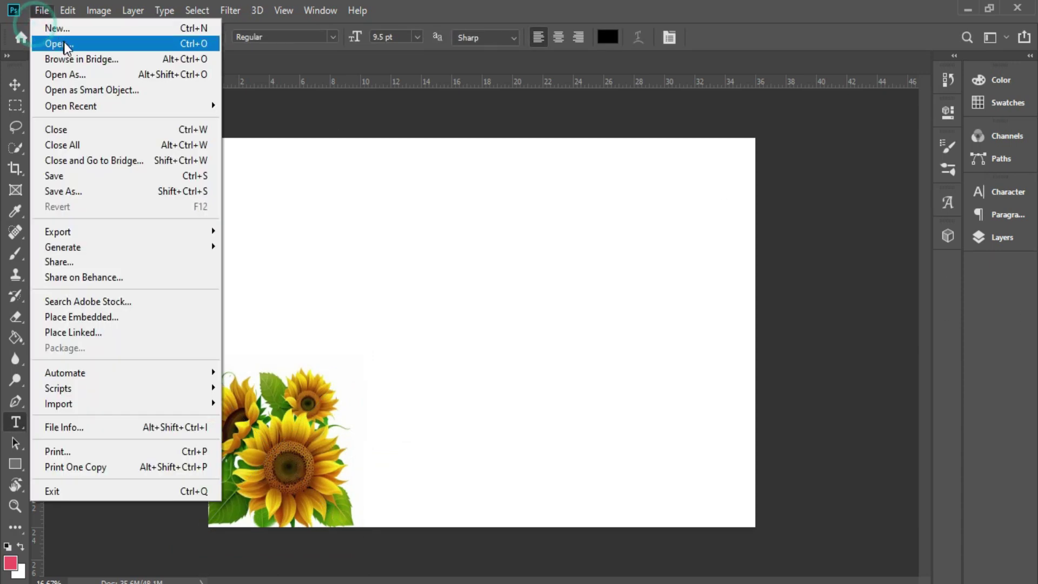
{"action": "left_click", "coordinate": [64, 41]}
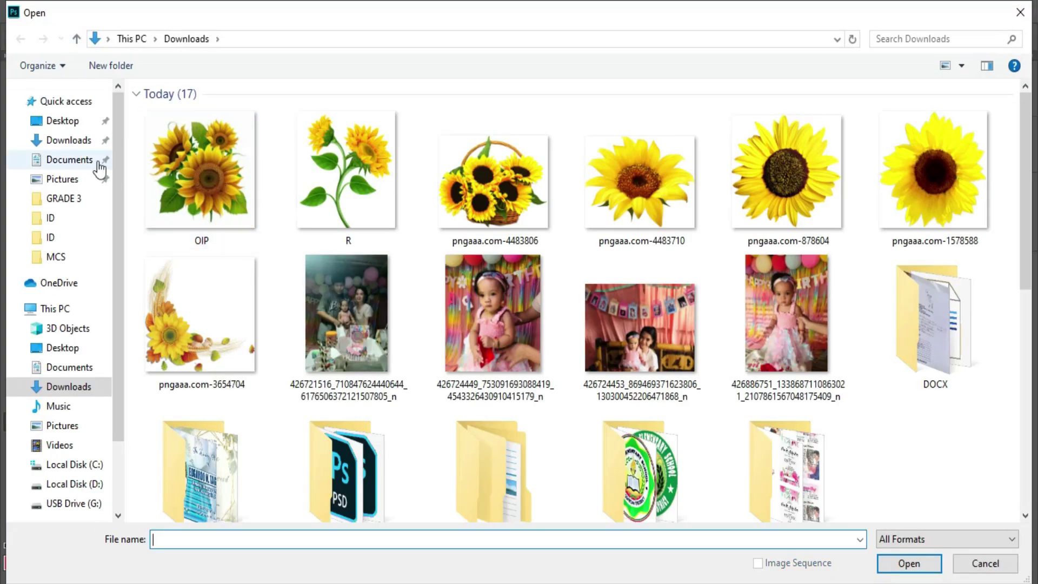
{"action": "left_click", "coordinate": [61, 121]}
{"action": "double_click", "coordinate": [495, 176]}
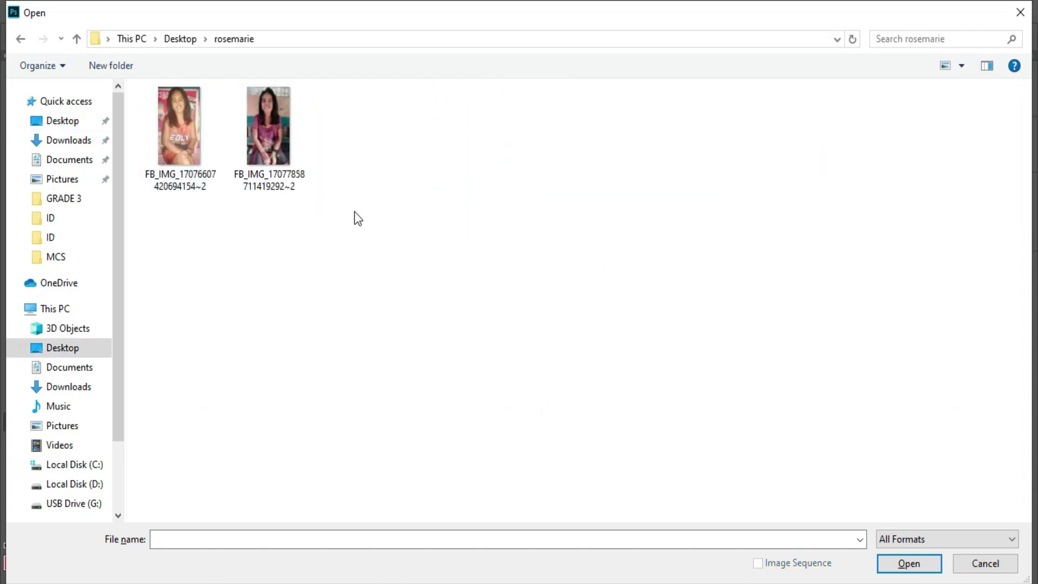
{"action": "scroll", "coordinate": [316, 232], "scroll_direction": "up", "scroll_amount": 2}
{"action": "double_click", "coordinate": [215, 179]}
{"action": "key", "text": "ctrl+0"}
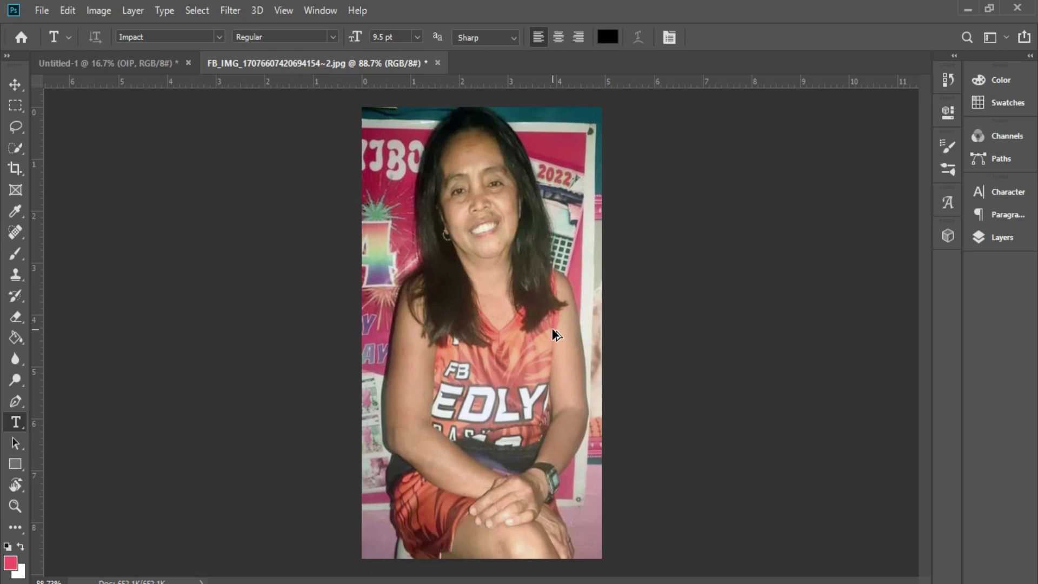
Start a Pen path at the hand on the photo's bottom edge, running along that edge and up the left side of the shorts.
{"action": "scroll", "coordinate": [556, 335], "scroll_direction": "down", "scroll_amount": 2}
{"action": "key", "text": "p"}
{"action": "scroll", "coordinate": [574, 416], "scroll_direction": "down", "scroll_amount": 3}
{"action": "scroll", "coordinate": [591, 500], "scroll_direction": "up", "scroll_amount": 3}
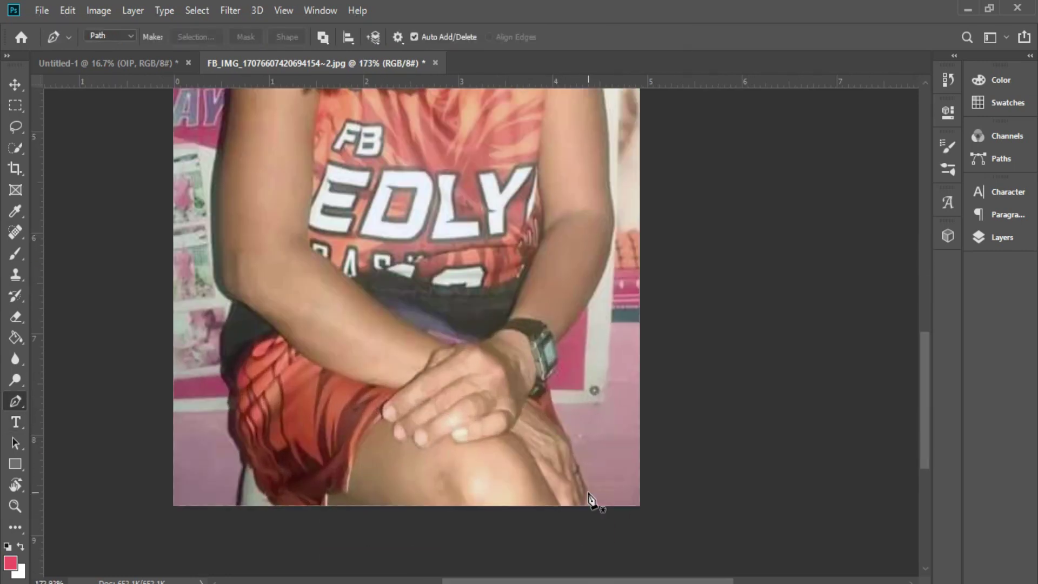
{"action": "left_click", "coordinate": [586, 489]}
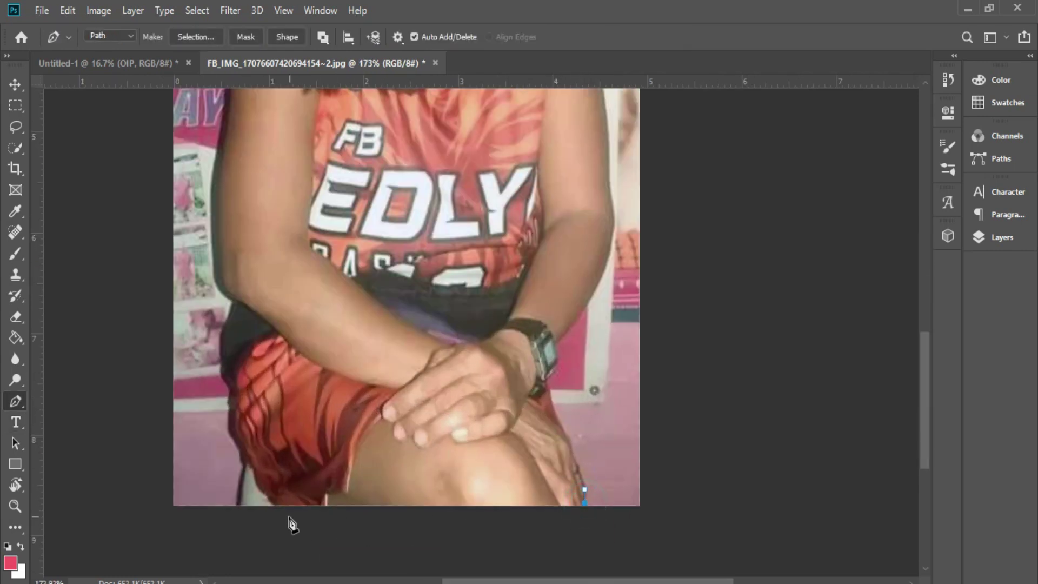
{"action": "left_click", "coordinate": [274, 506]}
{"action": "left_click", "coordinate": [259, 481]}
{"action": "left_click", "coordinate": [251, 464]}
{"action": "left_click", "coordinate": [246, 455]}
{"action": "left_click", "coordinate": [242, 448]}
{"action": "left_click", "coordinate": [238, 436]}
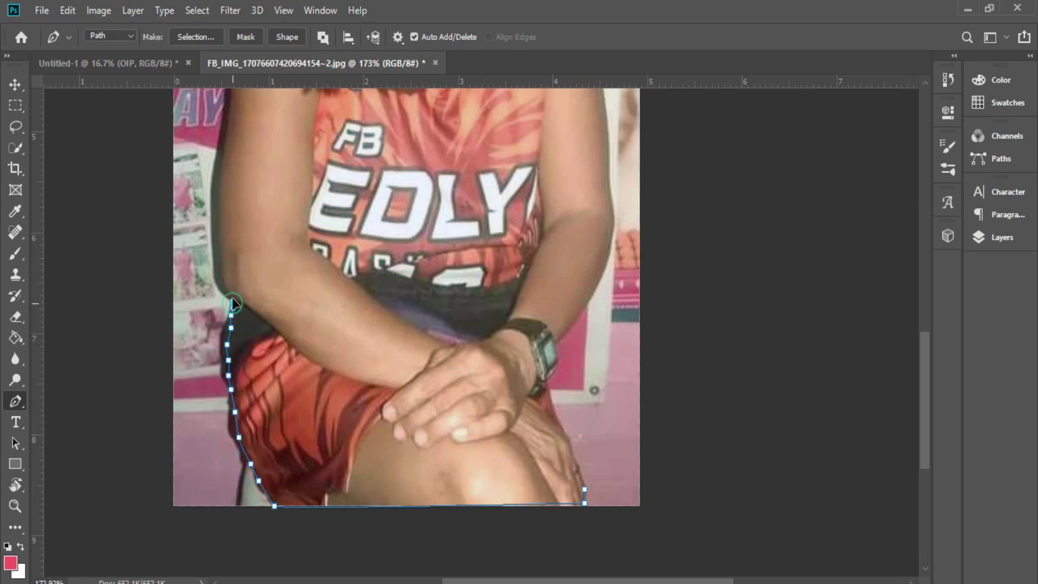
Continue the path up the outer edge of the arm on the photo's left side, to just below the shoulder.
{"action": "left_click", "coordinate": [215, 222]}
{"action": "left_click", "coordinate": [214, 185]}
{"action": "left_click", "coordinate": [215, 174]}
{"action": "left_click", "coordinate": [219, 151]}
{"action": "scroll", "coordinate": [223, 208], "scroll_direction": "up", "scroll_amount": 3}
{"action": "scroll", "coordinate": [223, 208], "scroll_direction": "up", "scroll_amount": 3}
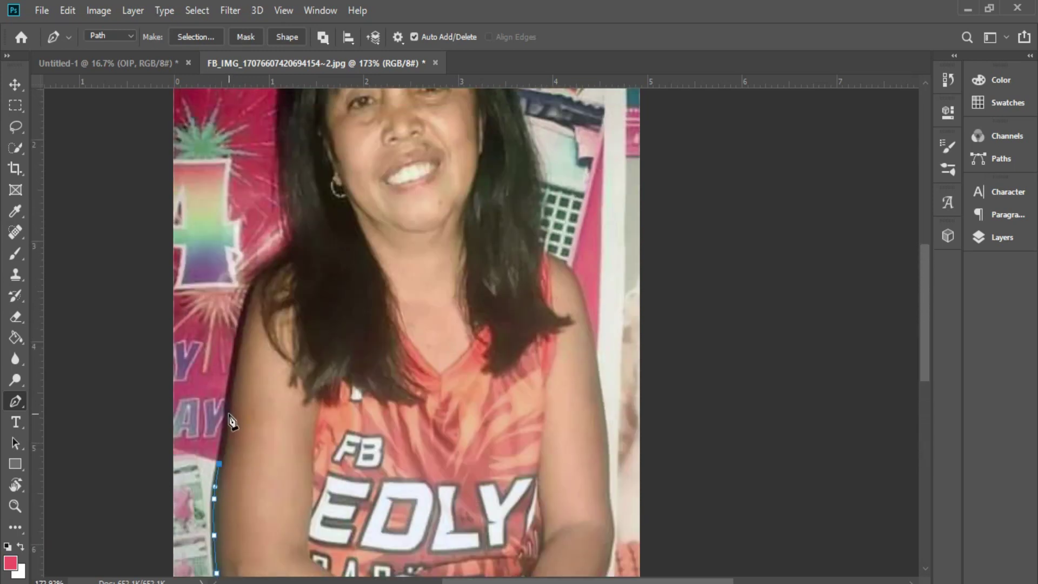
{"action": "left_click", "coordinate": [235, 360]}
{"action": "left_click", "coordinate": [243, 314]}
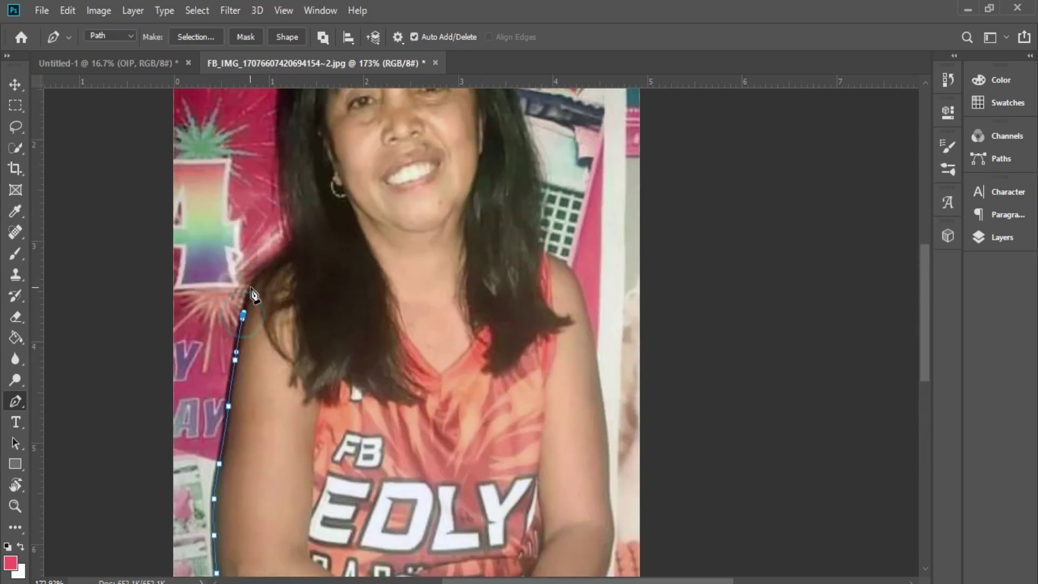
Continue the path over the left shoulder and up the left edge of the woman's hair.
{"action": "left_click", "coordinate": [281, 251]}
{"action": "left_click", "coordinate": [289, 208]}
{"action": "left_click", "coordinate": [285, 171]}
{"action": "left_click", "coordinate": [282, 145]}
{"action": "left_click", "coordinate": [279, 121]}
{"action": "left_click", "coordinate": [280, 104]}
Trace the path along the upper left hair and around the crown of the head.
{"action": "scroll", "coordinate": [310, 200], "scroll_direction": "up", "scroll_amount": 2}
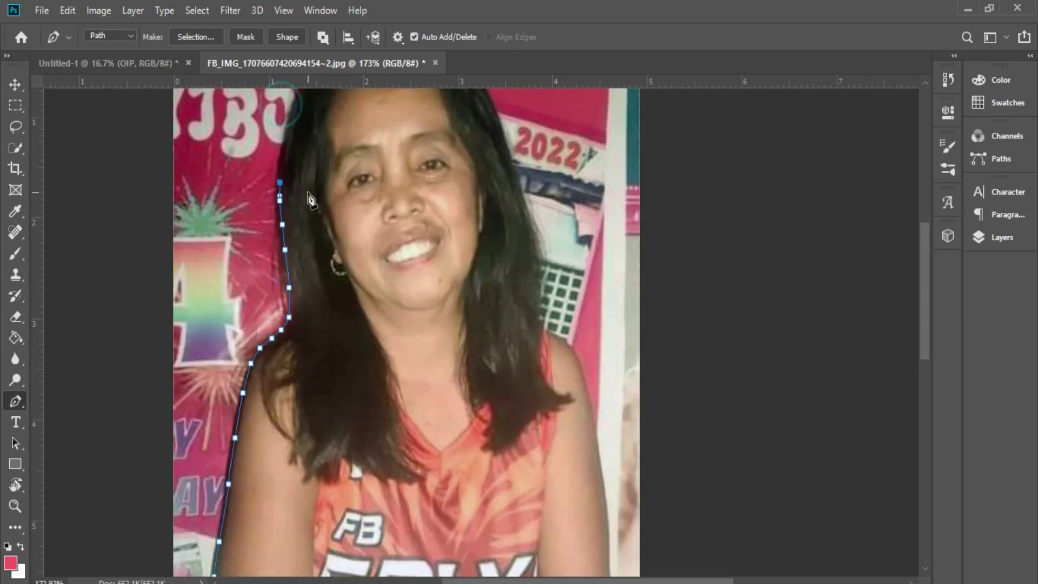
{"action": "scroll", "coordinate": [309, 200], "scroll_direction": "up", "scroll_amount": 4}
{"action": "left_click", "coordinate": [282, 325]}
{"action": "left_click", "coordinate": [290, 285]}
{"action": "left_click", "coordinate": [302, 250]}
{"action": "left_click", "coordinate": [320, 221]}
{"action": "left_click", "coordinate": [338, 206]}
{"action": "left_click", "coordinate": [362, 191]}
{"action": "left_click_drag", "start_coordinate": [389, 190], "coordinate": [434, 199]}
Continue the path down the right side of the hair beside the face.
{"action": "left_click", "coordinate": [481, 254]}
{"action": "left_click", "coordinate": [498, 284]}
{"action": "left_click", "coordinate": [511, 326]}
{"action": "left_click", "coordinate": [519, 361]}
{"action": "left_click", "coordinate": [529, 385]}
Trace the path along the lower right hair and onto the top of the right shoulder.
{"action": "scroll", "coordinate": [536, 379], "scroll_direction": "down", "scroll_amount": 4}
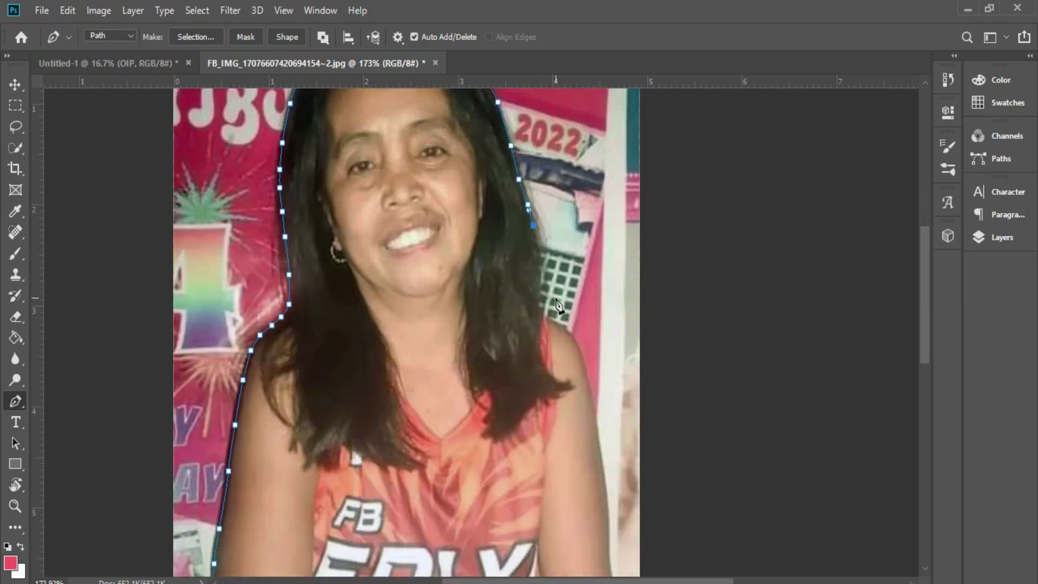
{"action": "scroll", "coordinate": [550, 328], "scroll_direction": "up", "scroll_amount": 1, "text": "alt"}
{"action": "left_click", "coordinate": [534, 275]}
{"action": "left_click", "coordinate": [533, 294]}
{"action": "left_click", "coordinate": [539, 309]}
{"action": "left_click", "coordinate": [555, 324]}
{"action": "left_click", "coordinate": [576, 340]}
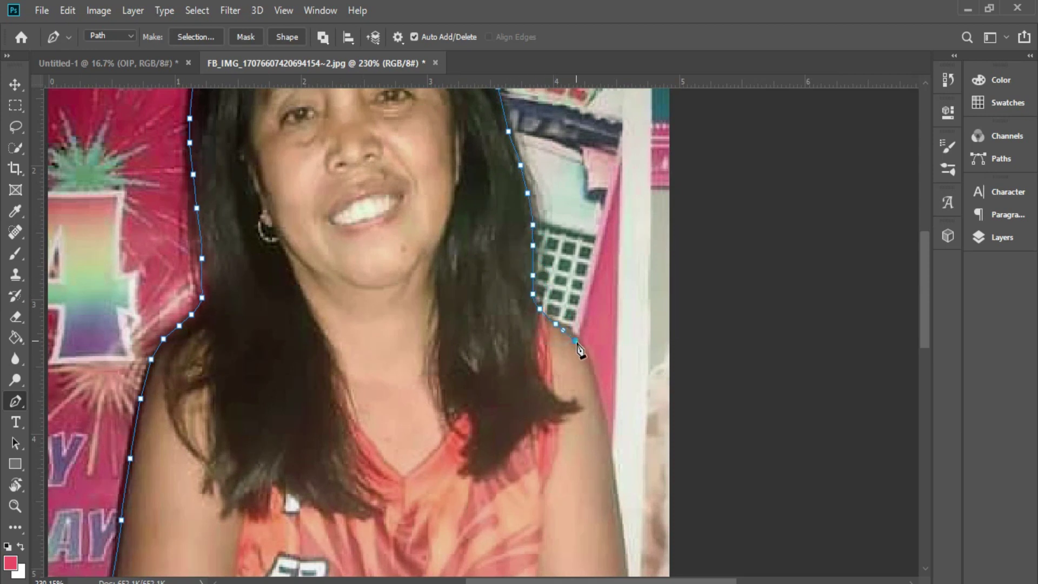
Continue the path down the outer edge of the arm on the photo's right side, to the wristwatch.
{"action": "scroll", "coordinate": [598, 390], "scroll_direction": "down", "scroll_amount": 3}
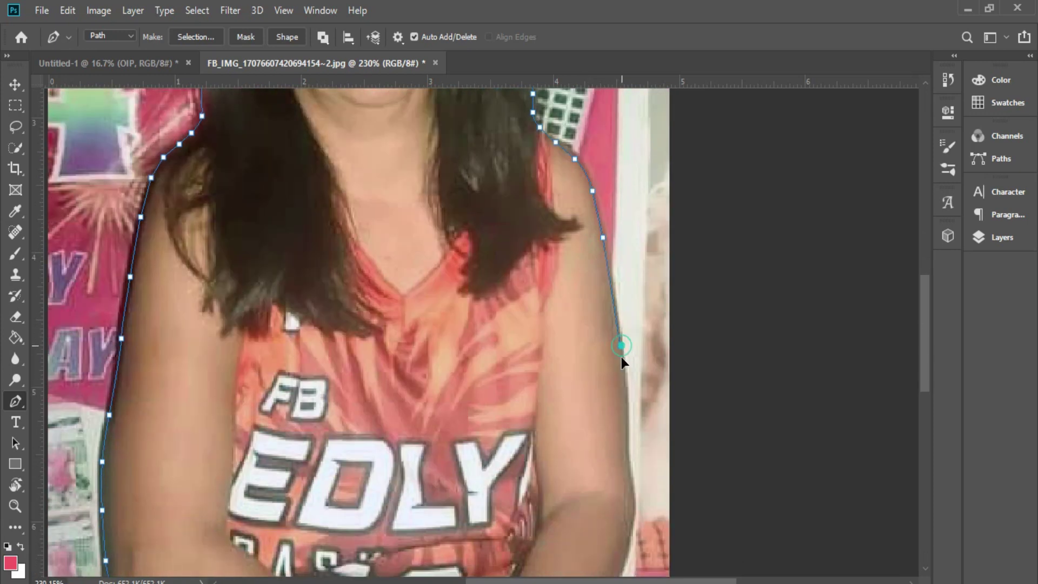
{"action": "left_click", "coordinate": [628, 435]}
{"action": "scroll", "coordinate": [627, 378], "scroll_direction": "down", "scroll_amount": 3}
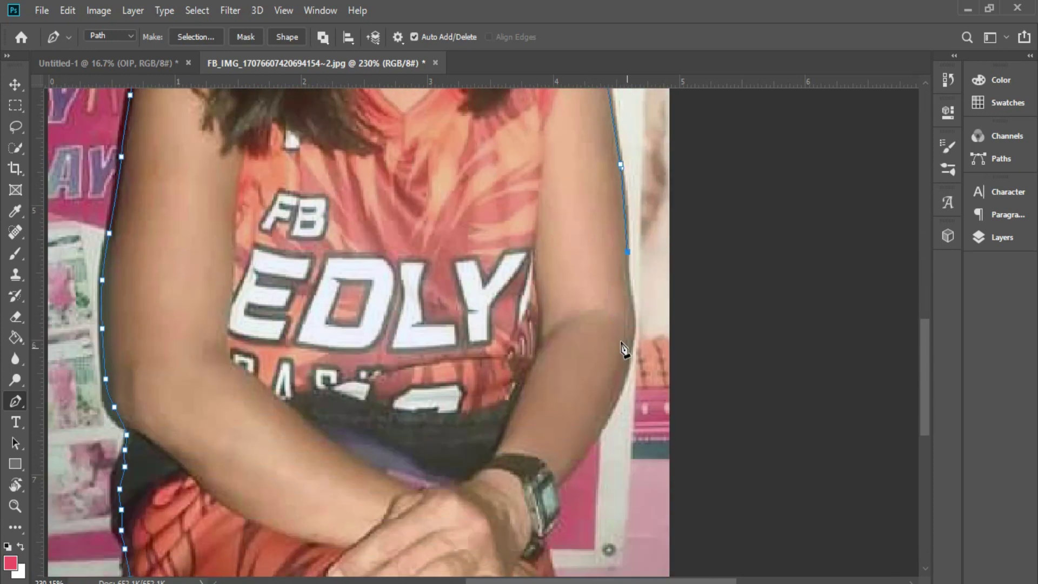
{"action": "left_click", "coordinate": [635, 307]}
{"action": "left_click", "coordinate": [557, 485]}
Trace around the wristwatch and down the lower hand, closing the path at its starting point.
{"action": "scroll", "coordinate": [560, 476], "scroll_direction": "down", "scroll_amount": 3}
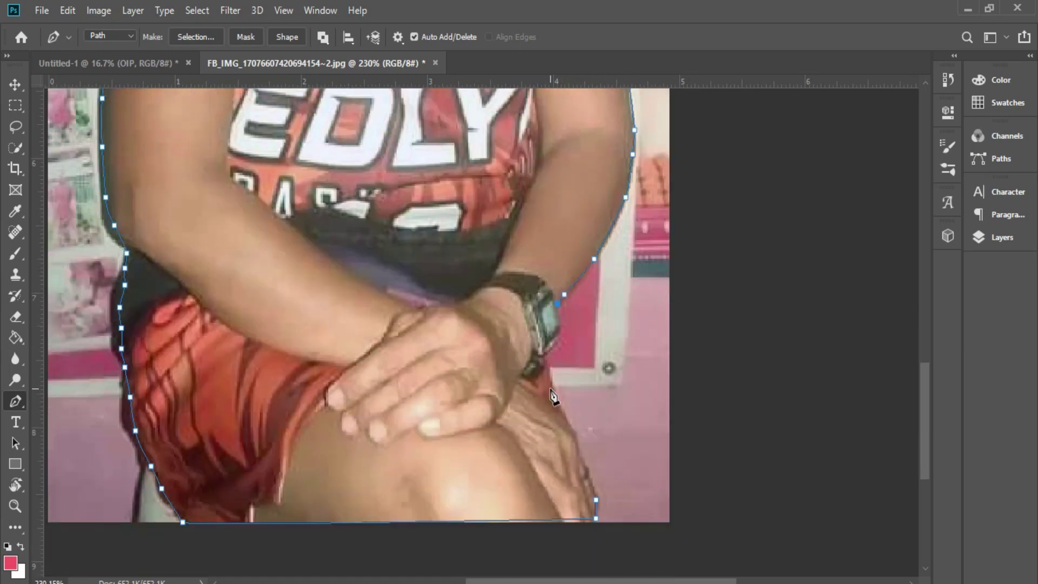
{"action": "left_click", "coordinate": [558, 340]}
{"action": "left_click", "coordinate": [550, 350]}
{"action": "left_click", "coordinate": [545, 355]}
{"action": "left_click", "coordinate": [546, 370]}
{"action": "left_click", "coordinate": [552, 385]}
{"action": "left_click", "coordinate": [553, 401]}
{"action": "left_click", "coordinate": [570, 429]}
{"action": "left_click", "coordinate": [573, 440]}
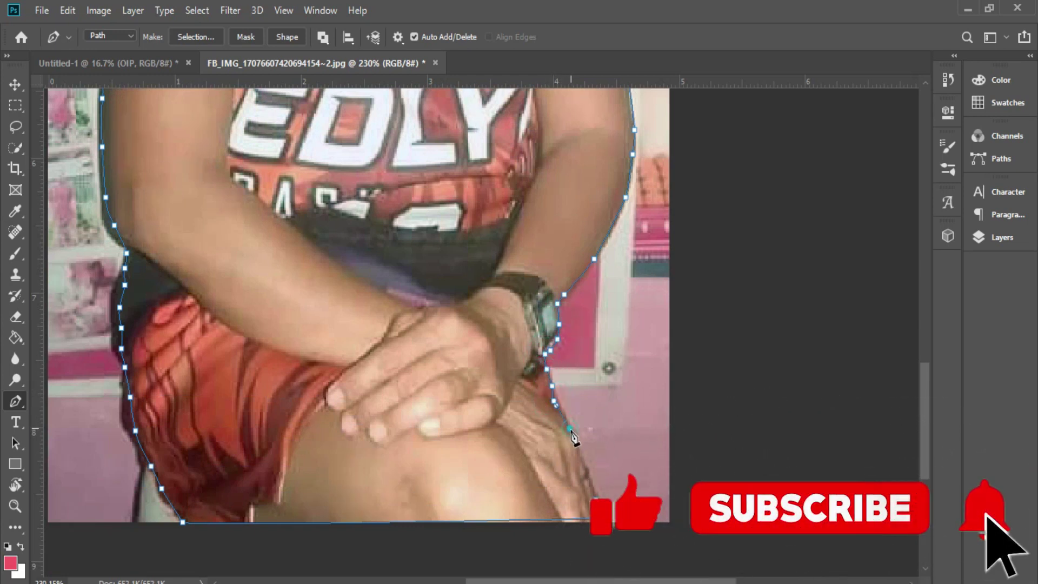
{"action": "left_click", "coordinate": [578, 457]}
{"action": "left_click", "coordinate": [586, 474]}
{"action": "left_click", "coordinate": [596, 500]}
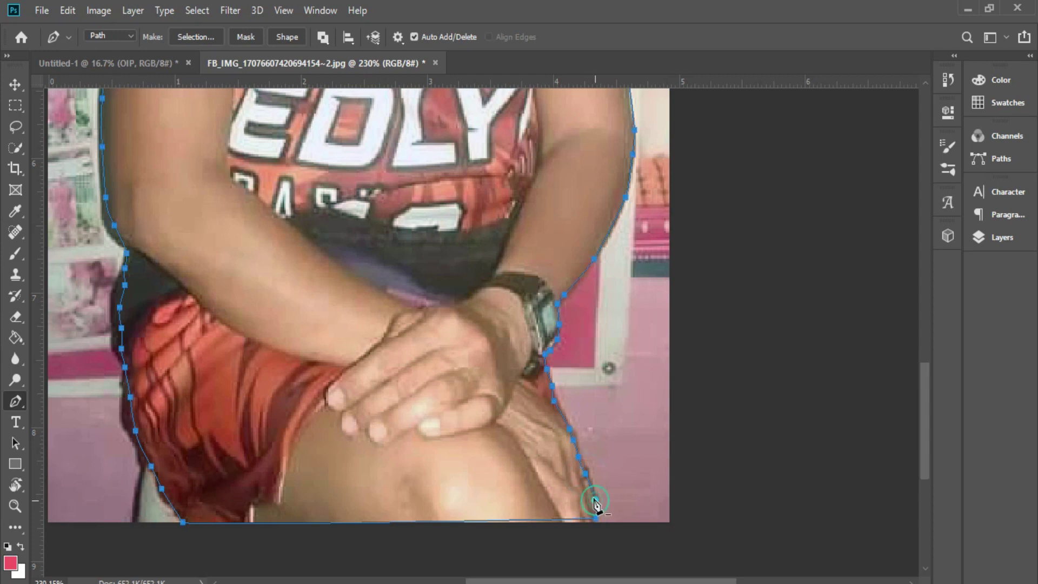
Turn the closed path into a new anti-aliased selection with a feather radius of 0 pixels.
{"action": "right_click", "coordinate": [541, 279]}
{"action": "left_click", "coordinate": [603, 171]}
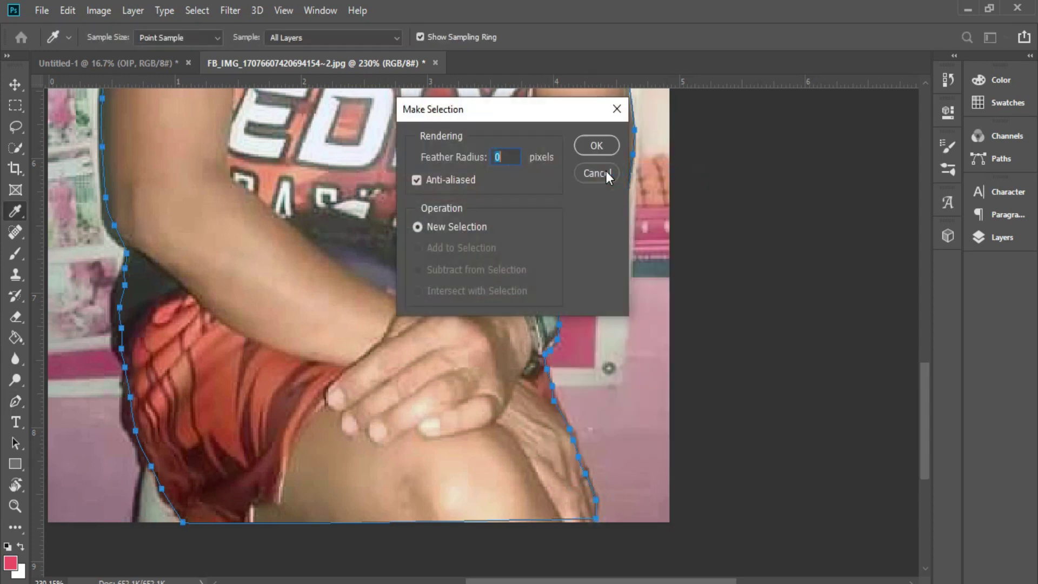
{"action": "key", "text": "Return"}
Move the cut-out woman into Untitled-1 and scale her to nearly the full canvas height on its left side.
{"action": "key", "text": "v"}
{"action": "left_click_drag", "start_coordinate": [332, 148], "coordinate": [389, 393]}
{"action": "key", "text": "ctrl+t"}
{"action": "left_click_drag", "start_coordinate": [450, 378], "coordinate": [378, 362]}
{"action": "mouse_move", "coordinate": [380, 225]}
{"action": "left_mouse_down"}
{"action": "mouse_move", "coordinate": [443, 159]}
{"action": "mouse_move", "coordinate": [411, 219]}
{"action": "mouse_move", "coordinate": [384, 220]}
{"action": "mouse_move", "coordinate": [394, 221]}
{"action": "left_mouse_up"}
{"action": "key", "text": "Return"}
Show the flower background on Layer 1 and move the OIP layer above the woman's layer.
{"action": "left_click", "coordinate": [1002, 237]}
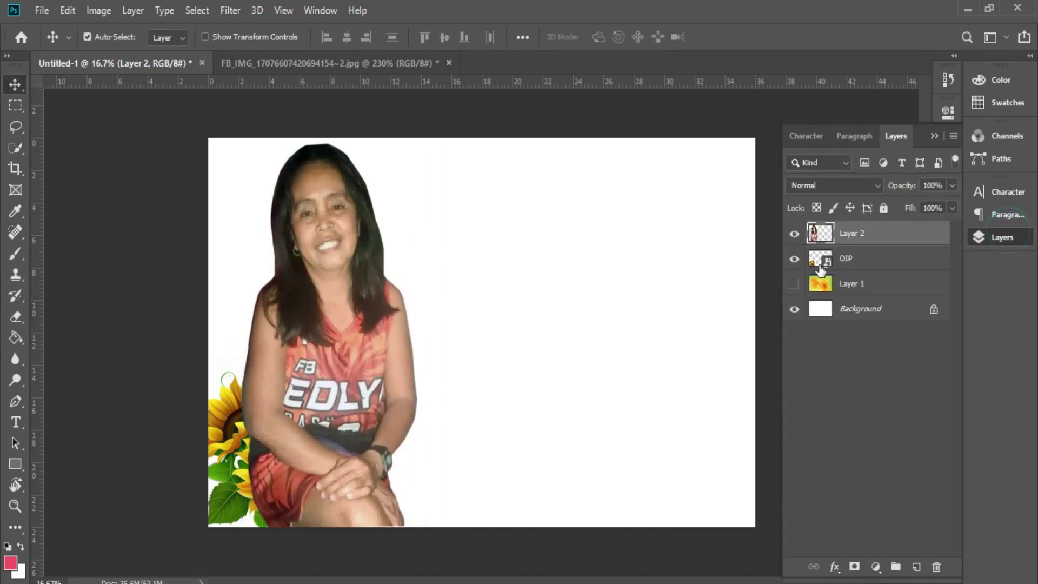
{"action": "left_click", "coordinate": [794, 283]}
{"action": "left_click", "coordinate": [794, 259]}
{"action": "left_click", "coordinate": [794, 258]}
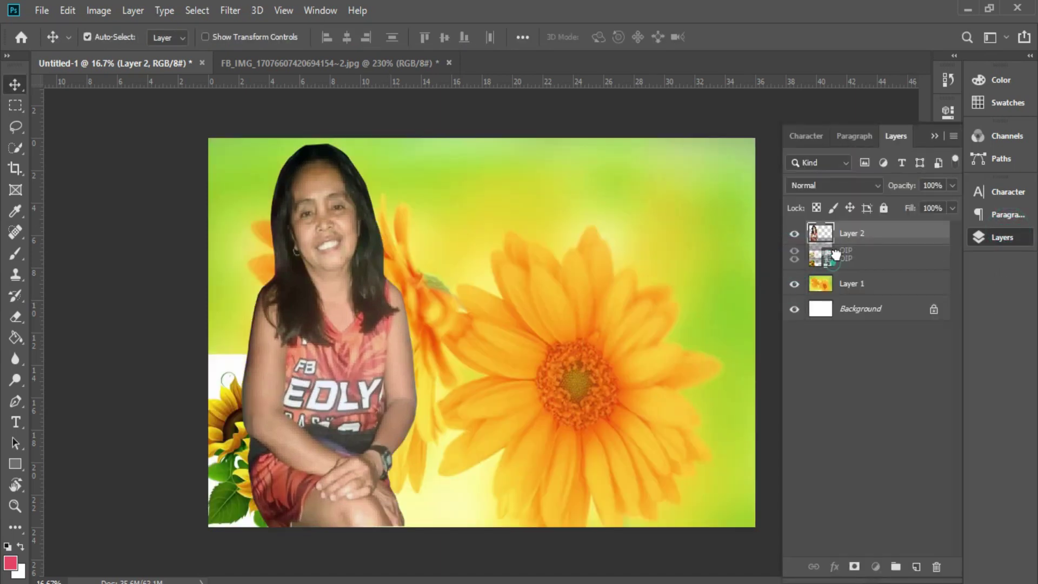
{"action": "left_click_drag", "start_coordinate": [840, 230], "coordinate": [839, 232]}
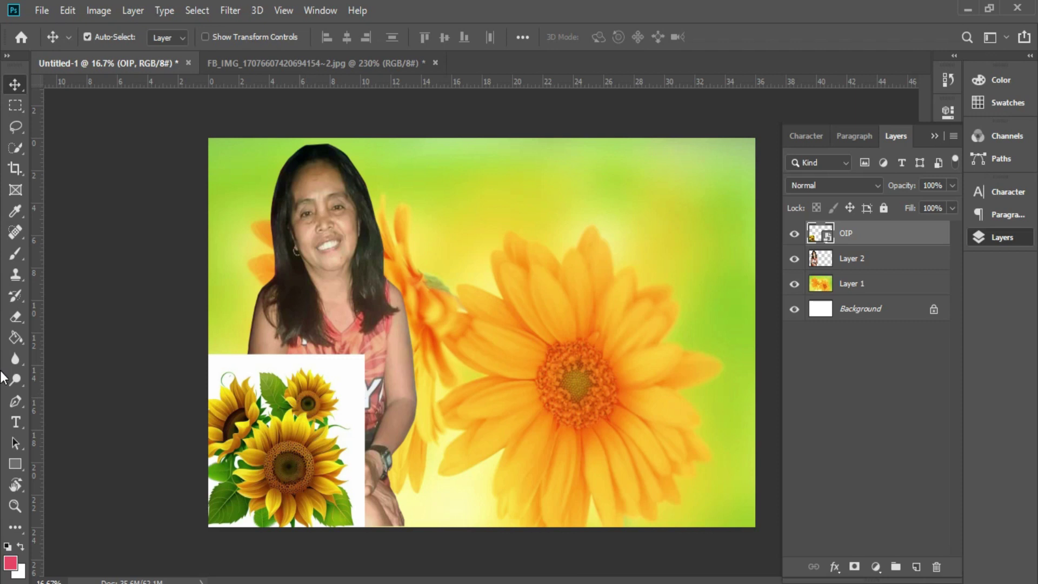
Rasterize the OIP layer and erase the white background around its sunflowers with the Magic Eraser.
{"action": "left_click", "coordinate": [15, 317]}
{"action": "left_click", "coordinate": [59, 343]}
{"action": "left_click", "coordinate": [261, 362]}
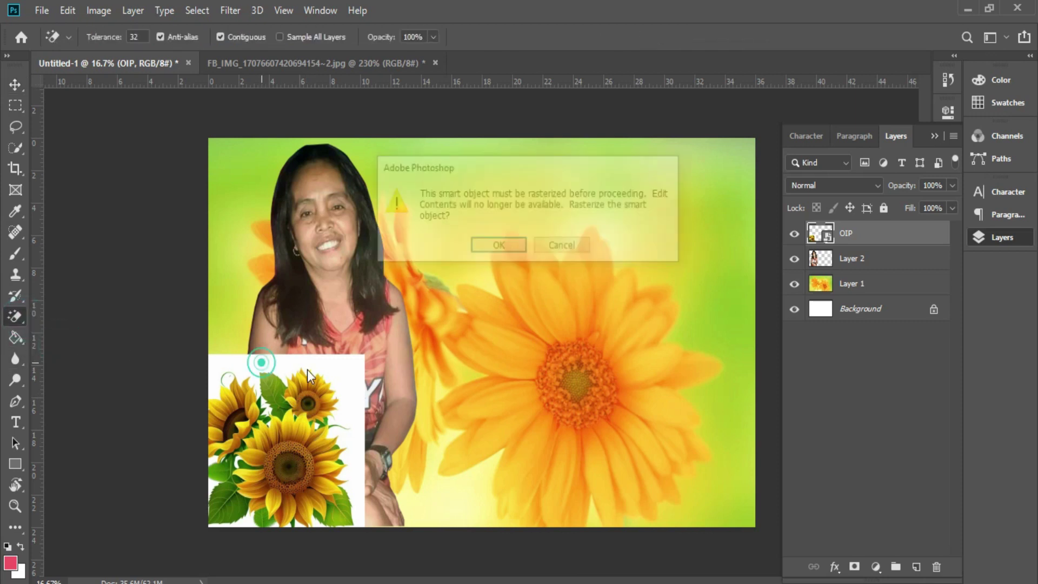
{"action": "left_click", "coordinate": [498, 245]}
{"action": "left_click", "coordinate": [360, 361]}
{"action": "left_click", "coordinate": [246, 513]}
{"action": "left_click", "coordinate": [210, 480]}
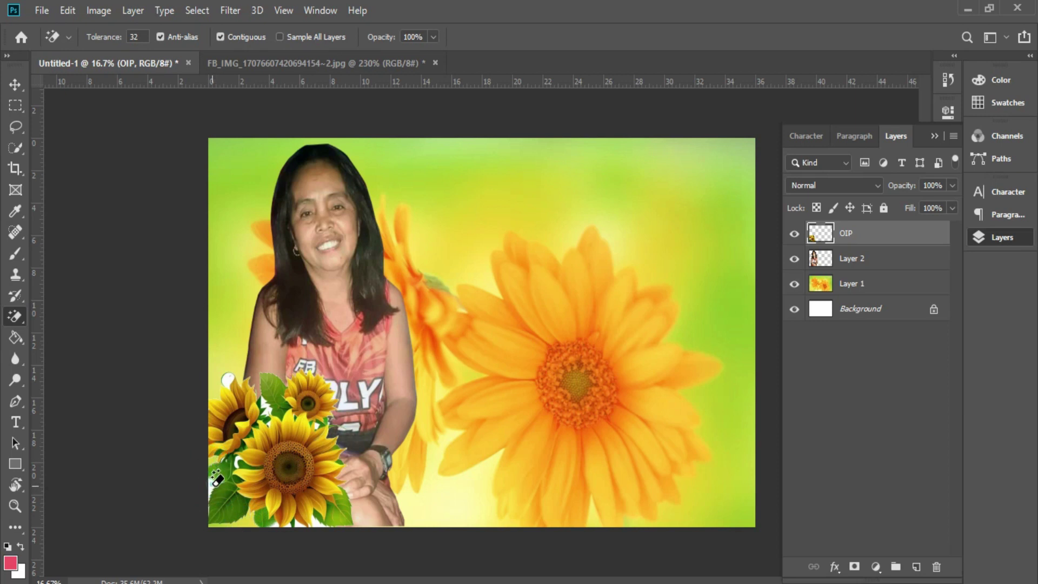
Erase the remaining white patches between the sunflower leaves and along the bouquet's bottom edge.
{"action": "scroll", "coordinate": [320, 392], "scroll_direction": "up", "scroll_amount": 5}
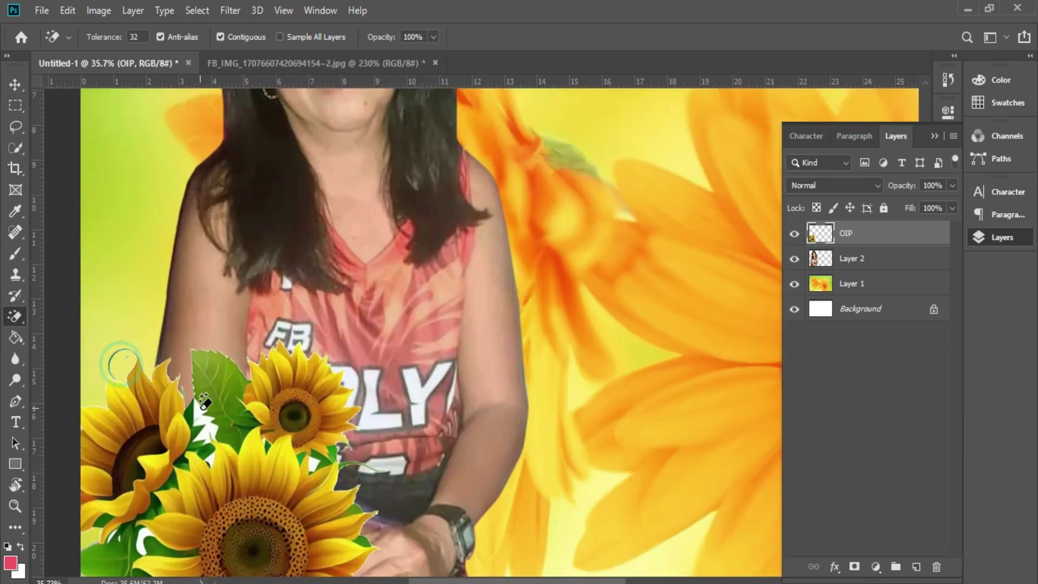
{"action": "left_click", "coordinate": [201, 411]}
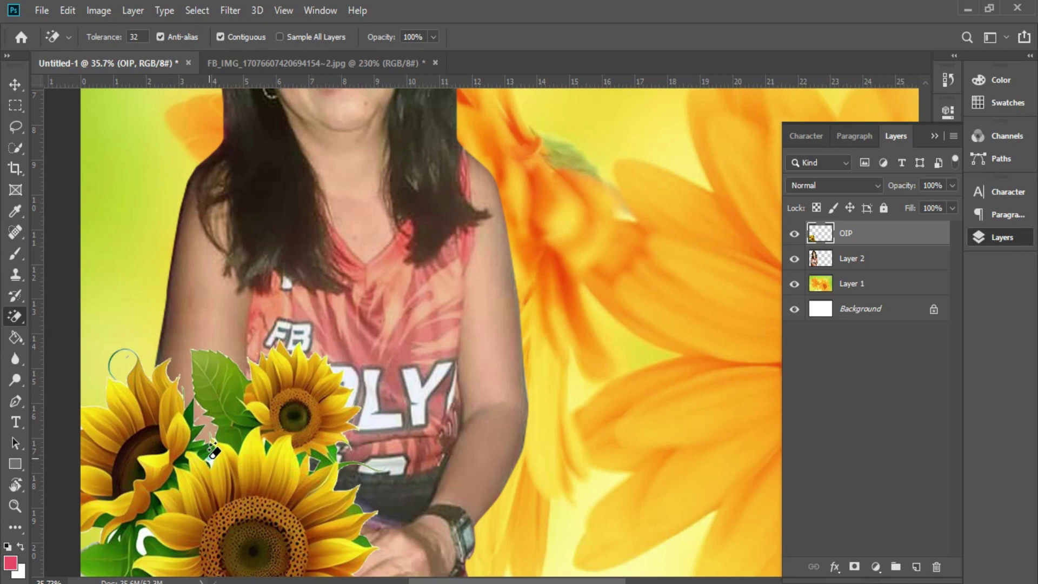
{"action": "scroll", "coordinate": [155, 521], "scroll_direction": "down", "scroll_amount": 4}
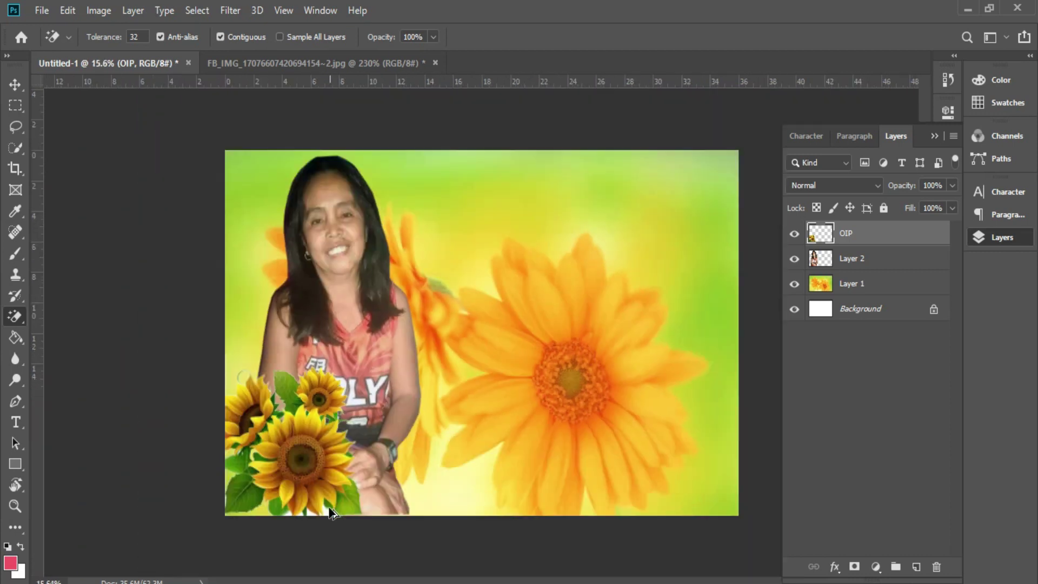
{"action": "scroll", "coordinate": [313, 540], "scroll_direction": "up", "scroll_amount": 3}
{"action": "scroll", "coordinate": [230, 519], "scroll_direction": "down", "scroll_amount": 3}
{"action": "left_click", "coordinate": [201, 479]}
{"action": "left_click", "coordinate": [181, 479]}
{"action": "left_click", "coordinate": [222, 478]}
{"action": "left_click", "coordinate": [255, 478]}
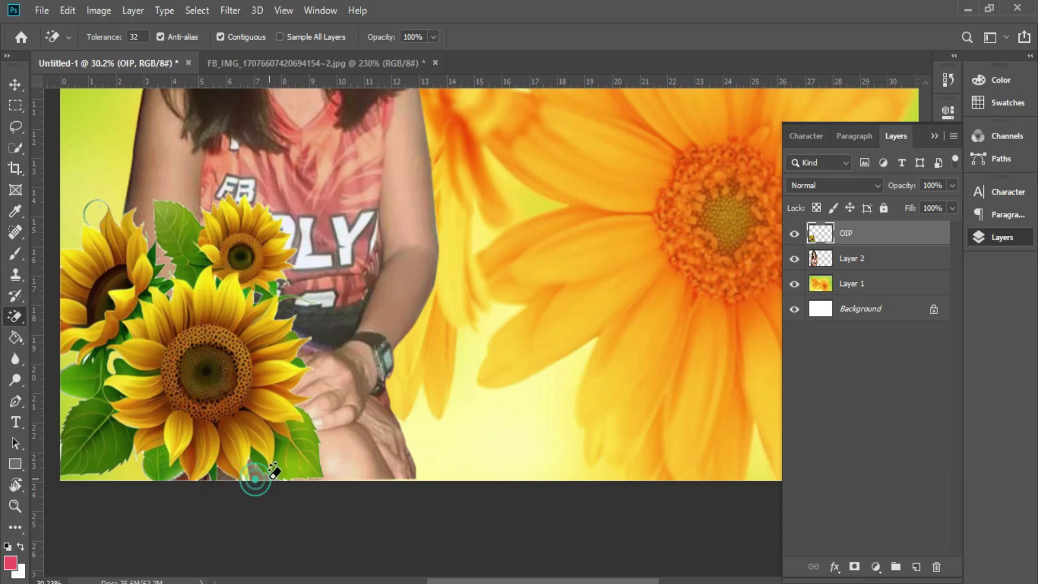
Add a white Outer Glow to the OIP layer with its opacity set to 72%.
{"action": "scroll", "coordinate": [398, 362], "scroll_direction": "down", "scroll_amount": 3}
{"action": "scroll", "coordinate": [384, 382], "scroll_direction": "up", "scroll_amount": 1}
{"action": "right_click", "coordinate": [846, 235]}
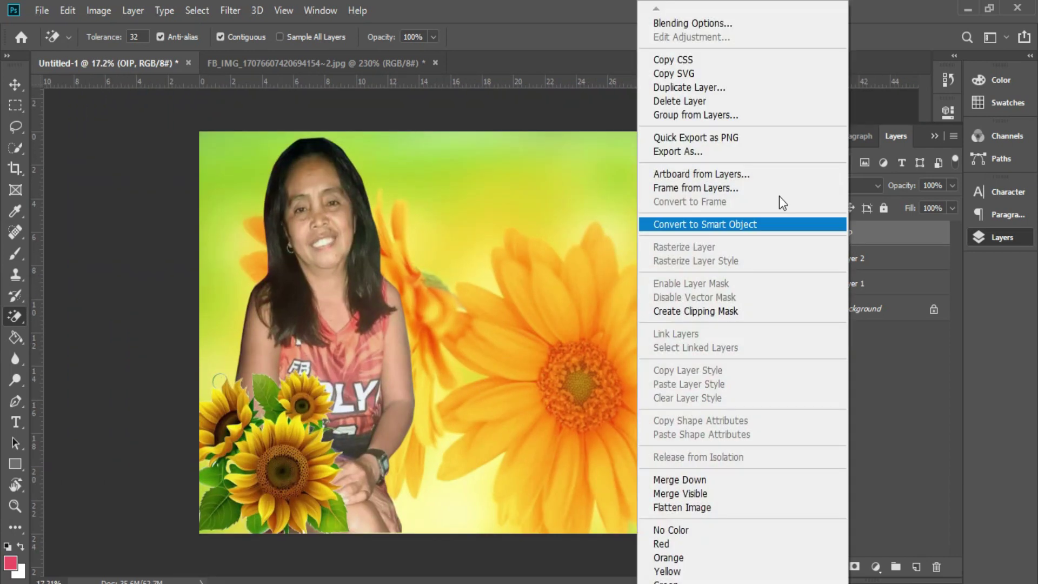
{"action": "left_click", "coordinate": [724, 23]}
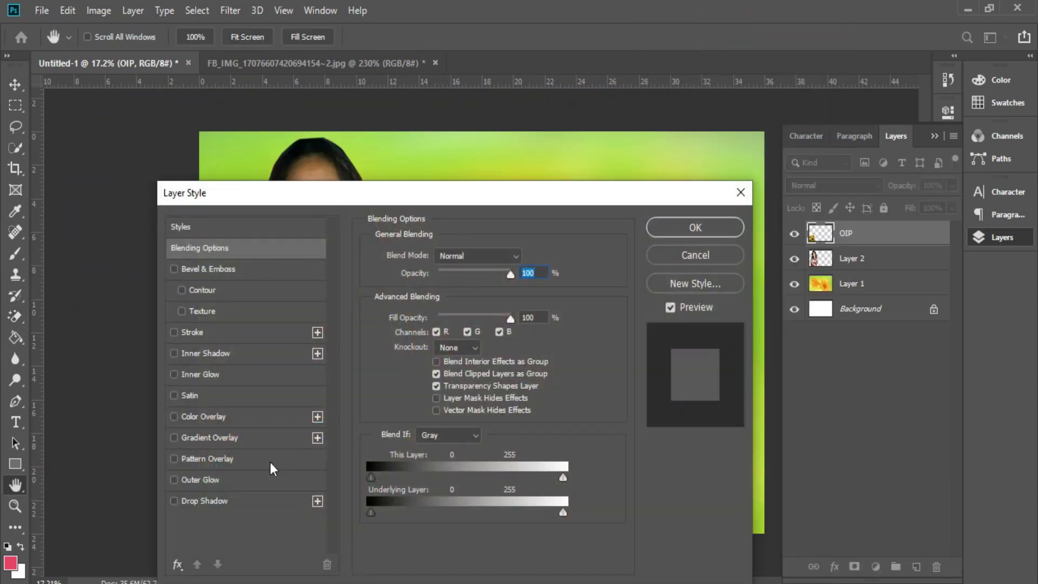
{"action": "left_click", "coordinate": [218, 484]}
{"action": "left_click_drag", "start_coordinate": [438, 194], "coordinate": [791, 139]}
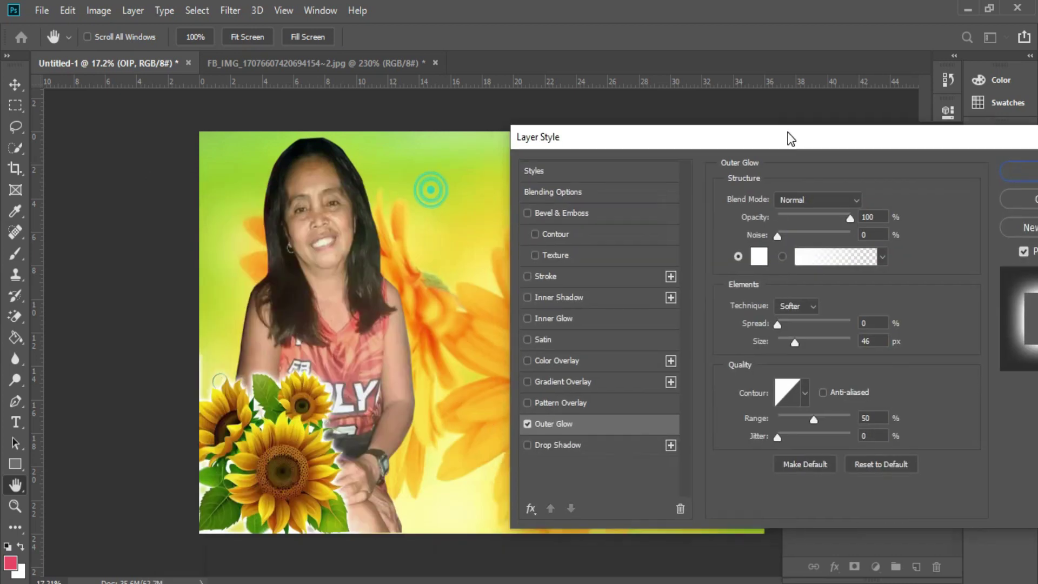
{"action": "left_click_drag", "start_coordinate": [850, 219], "coordinate": [829, 218]}
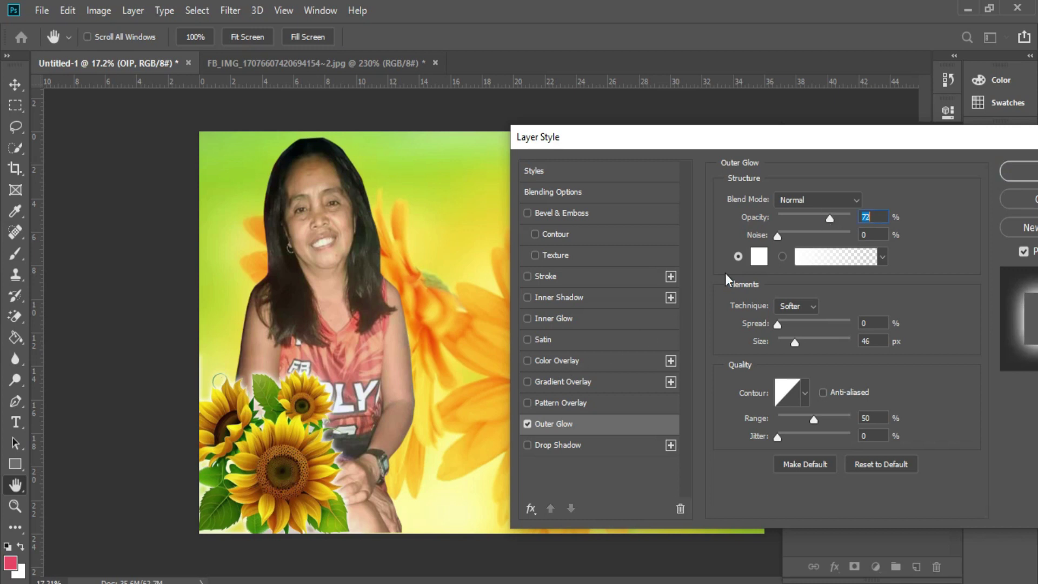
{"action": "left_click", "coordinate": [1026, 178]}
Shift the sunflower bouquet slightly further into the canvas's lower-left corner.
{"action": "key", "text": "ctrl+t"}
{"action": "left_click_drag", "start_coordinate": [172, 457], "coordinate": [162, 453]}
{"action": "key", "text": "Return"}
{"action": "key", "text": "e"}
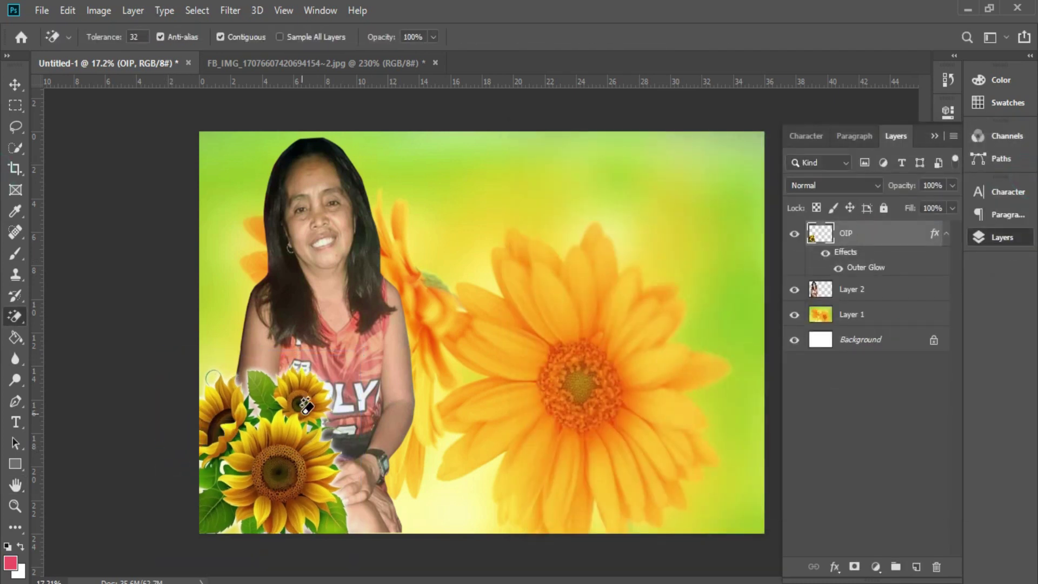
Select the woman's layer and move her slightly right so the bouquet covers less of her.
{"action": "key", "text": "v"}
{"action": "right_click", "coordinate": [344, 376]}
{"action": "left_click", "coordinate": [365, 382]}
{"action": "left_click_drag", "start_coordinate": [360, 366], "coordinate": [388, 378]}
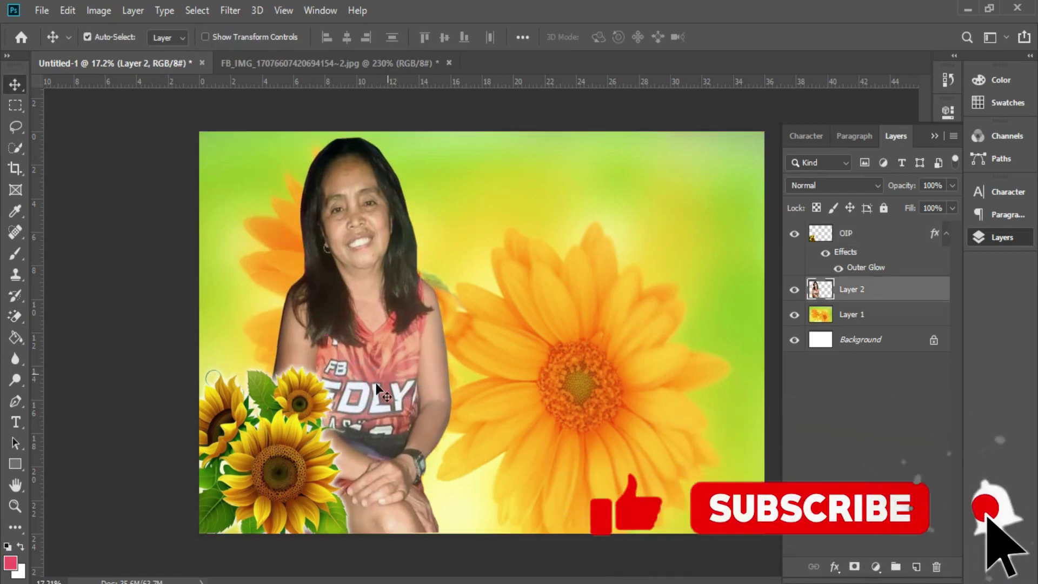
Add a Drop Shadow to Layer 2 with 17% opacity, a 48° angle and a 100 px distance.
{"action": "right_click", "coordinate": [874, 290]}
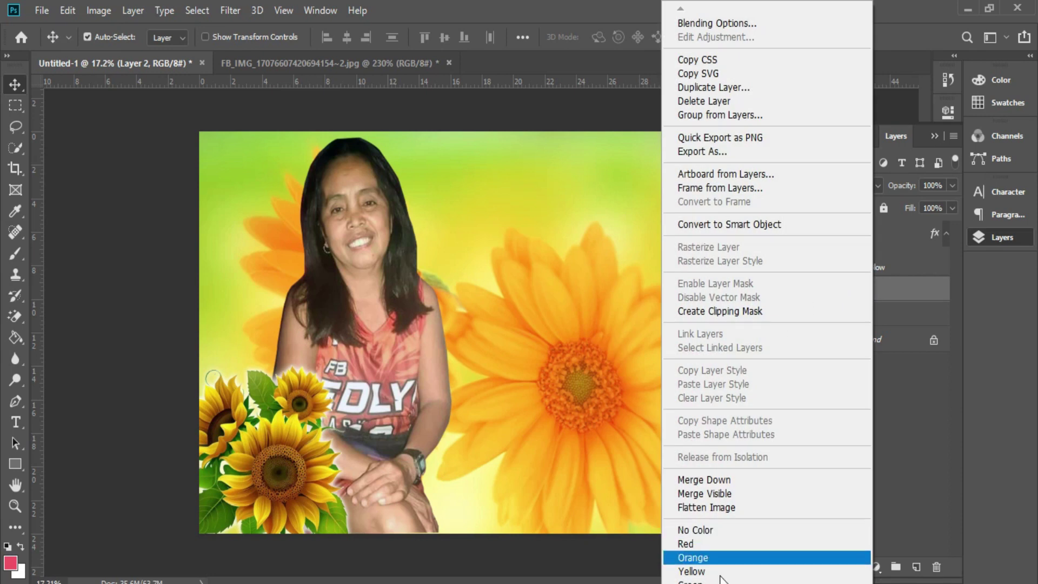
{"action": "left_click", "coordinate": [717, 24]}
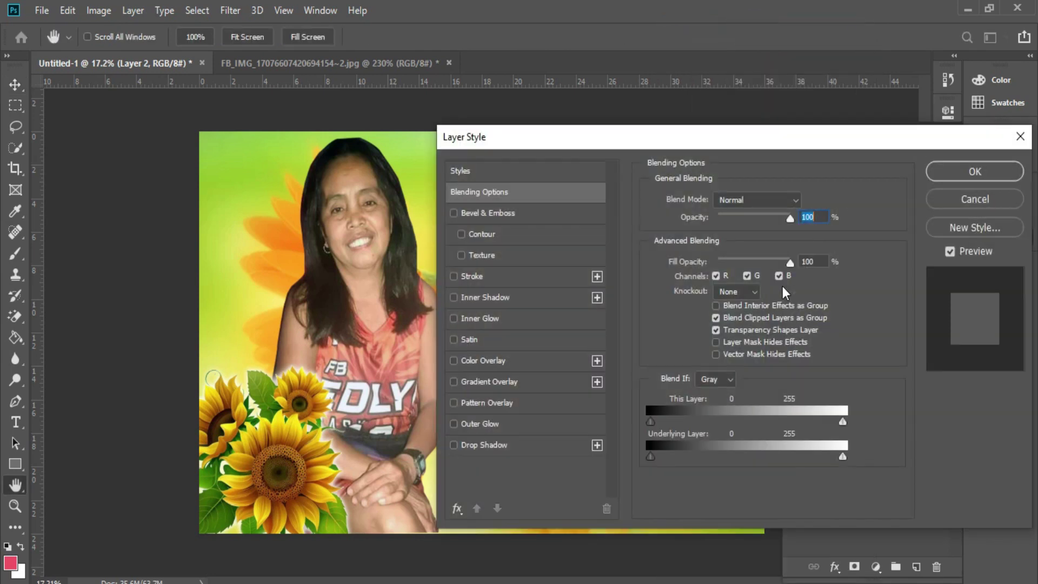
{"action": "left_click", "coordinate": [495, 445]}
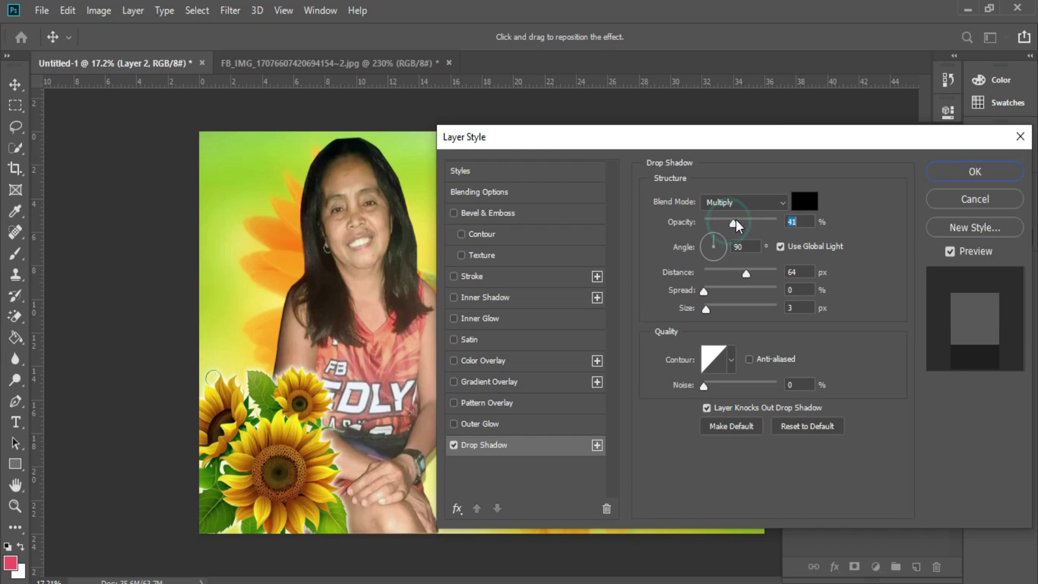
{"action": "left_click_drag", "start_coordinate": [751, 272], "coordinate": [760, 270]}
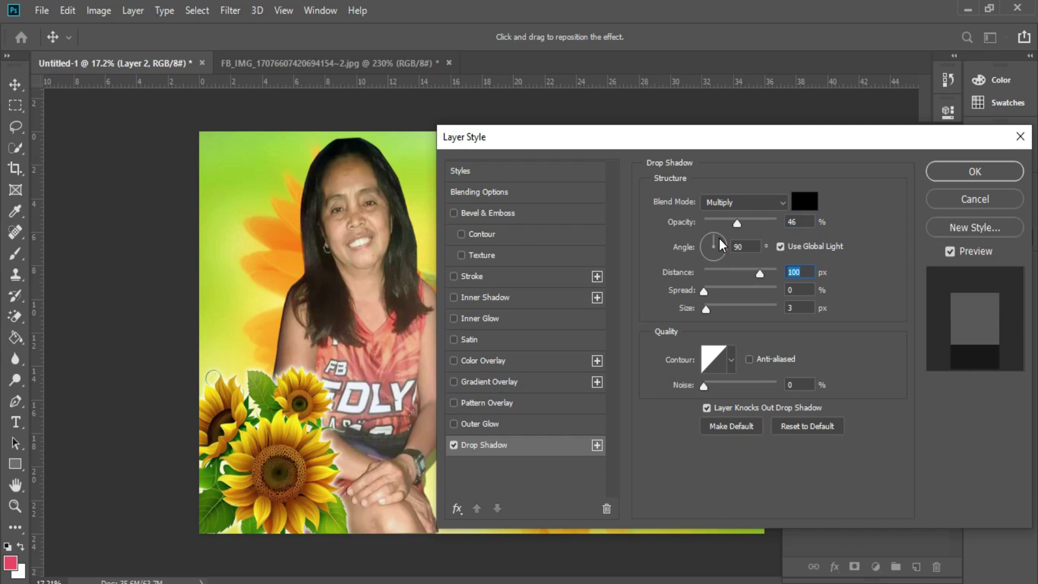
{"action": "left_click_drag", "start_coordinate": [710, 244], "coordinate": [718, 221]}
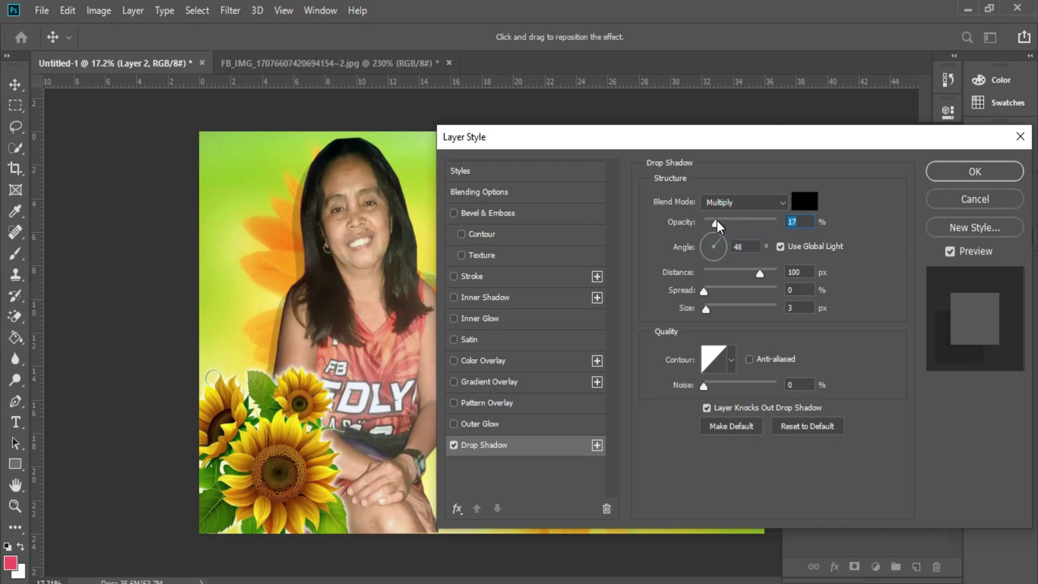
Add a white Outer Glow to Layer 2 at 47% opacity and apply the layer style.
{"action": "left_click", "coordinate": [493, 423]}
{"action": "left_click_drag", "start_coordinate": [754, 220], "coordinate": [740, 213]}
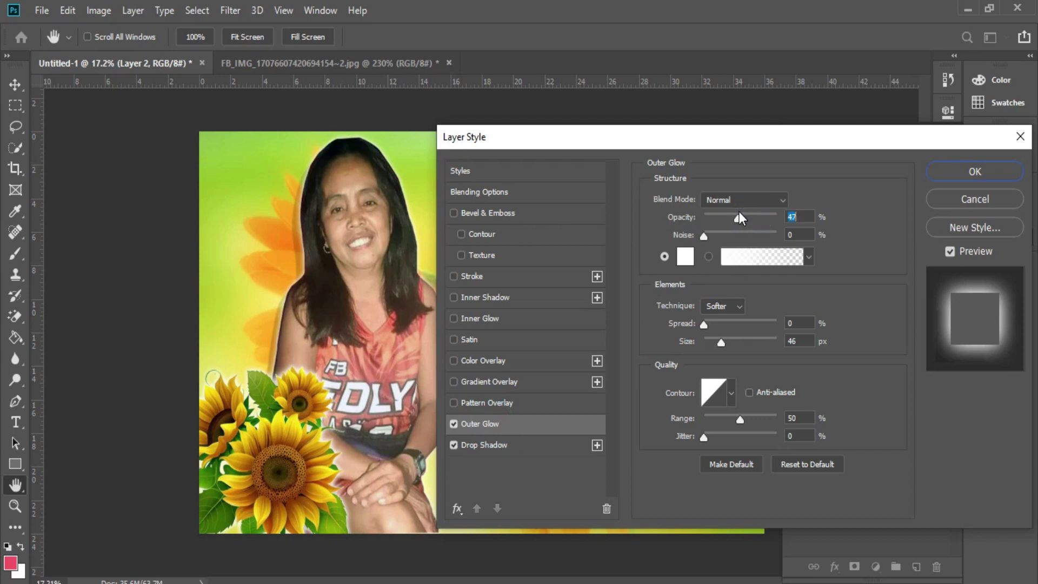
{"action": "left_click", "coordinate": [993, 172]}
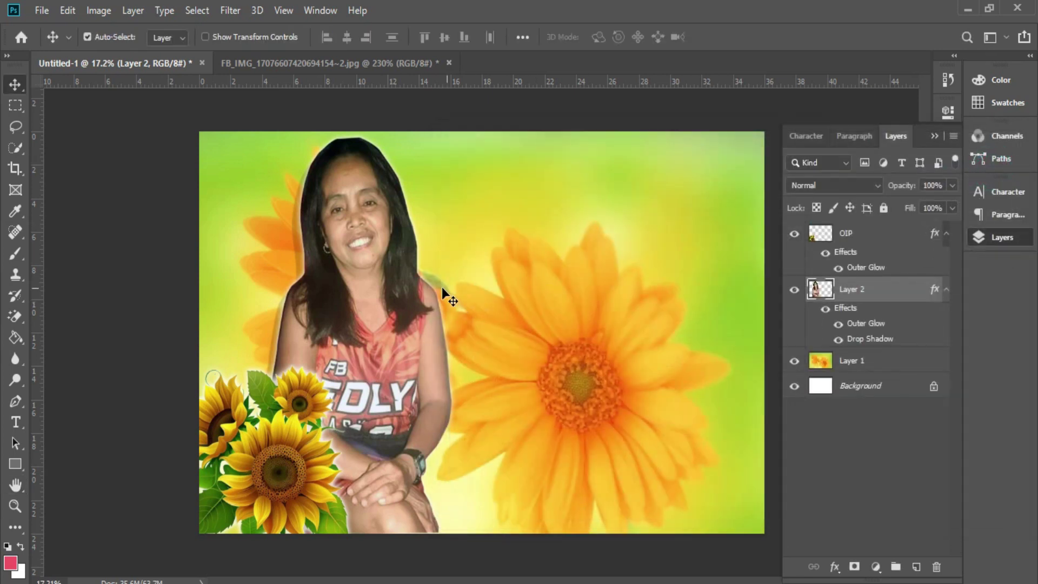
Duplicate the woman's cut-out to the right of the original and flip the copy horizontally.
{"action": "scroll", "coordinate": [454, 298], "scroll_direction": "down", "scroll_amount": 3}
{"action": "scroll", "coordinate": [502, 314], "scroll_direction": "up", "scroll_amount": 2}
{"action": "left_click_drag", "start_coordinate": [368, 212], "coordinate": [504, 250]}
{"action": "key", "text": "ctrl+t"}
{"action": "right_click", "coordinate": [504, 268]}
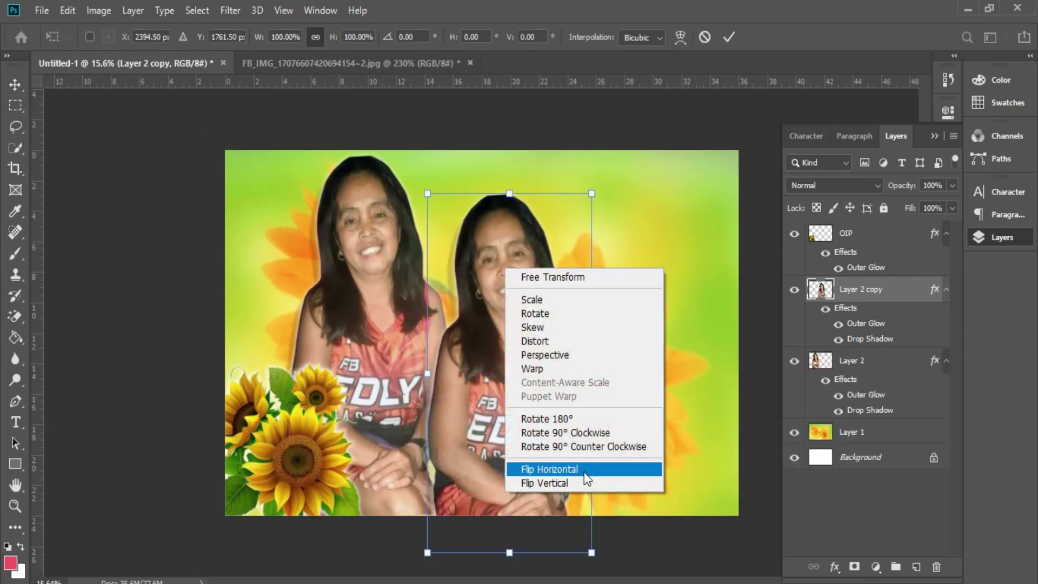
{"action": "left_click", "coordinate": [587, 470]}
Enlarge the flipped copy and position it against the canvas's right edge.
{"action": "left_click_drag", "start_coordinate": [592, 373], "coordinate": [701, 373]}
{"action": "left_click_drag", "start_coordinate": [623, 368], "coordinate": [726, 404]}
{"action": "key", "text": "Return"}
Set the opacity of the Layer 2 copy layer to 40% in its blending options.
{"action": "double_click", "coordinate": [935, 291]}
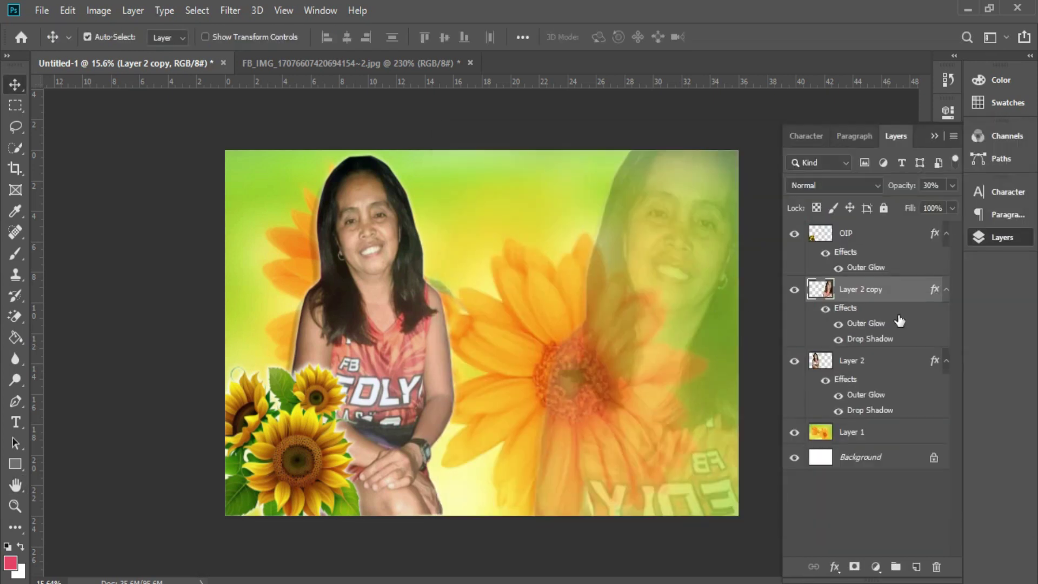
{"action": "double_click", "coordinate": [935, 291]}
{"action": "left_click_drag", "start_coordinate": [801, 130], "coordinate": [690, 348]}
{"action": "left_click_drag", "start_coordinate": [642, 417], "coordinate": [648, 417]}
{"action": "left_click", "coordinate": [876, 370]}
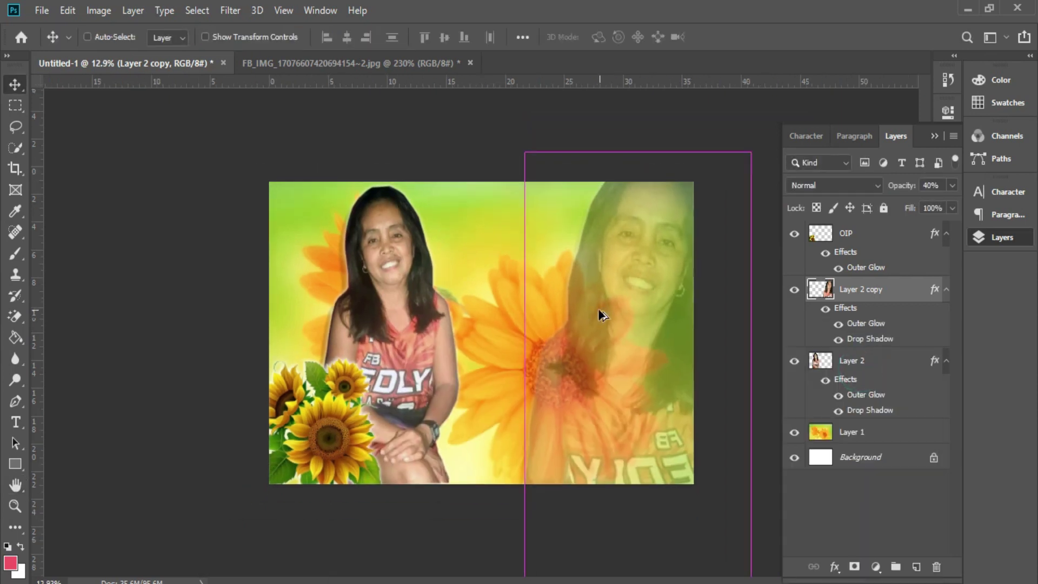
{"action": "right_click", "coordinate": [612, 298]}
{"action": "left_click", "coordinate": [631, 305]}
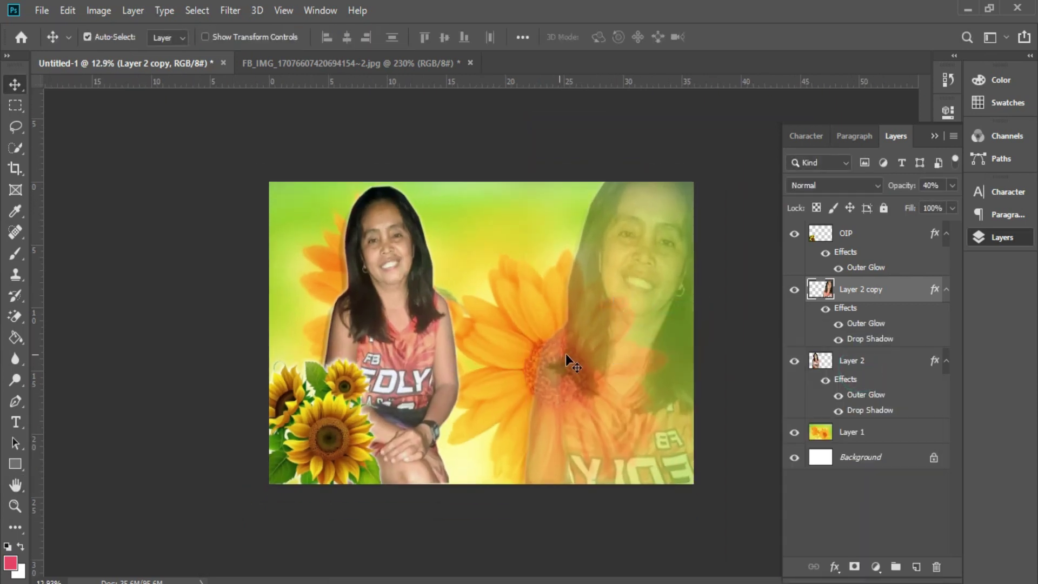
{"action": "scroll", "coordinate": [481, 334], "scroll_direction": "up", "scroll_amount": 2}
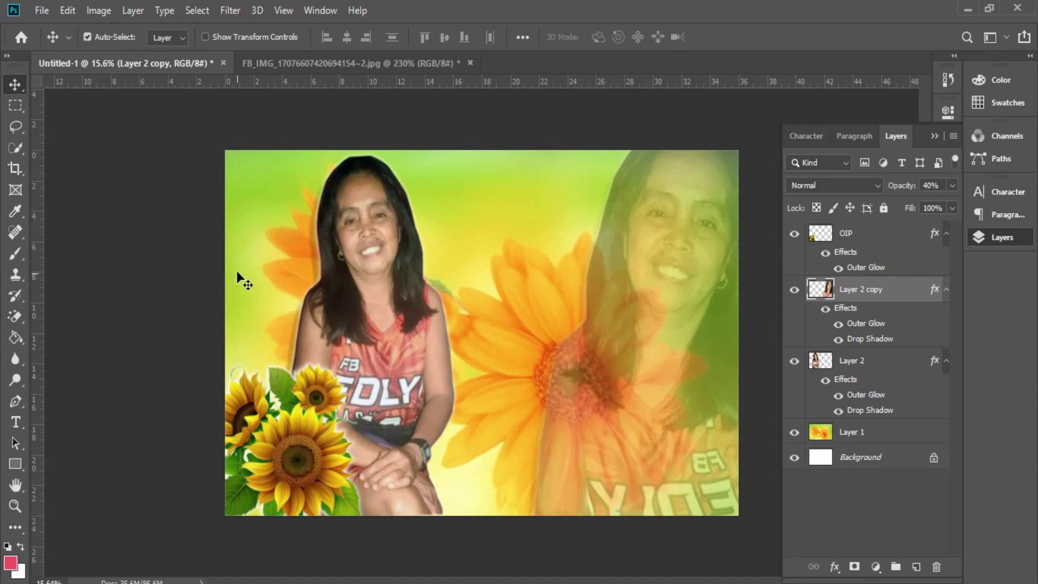
{"action": "left_click", "coordinate": [255, 178]}
{"action": "right_click", "coordinate": [671, 242]}
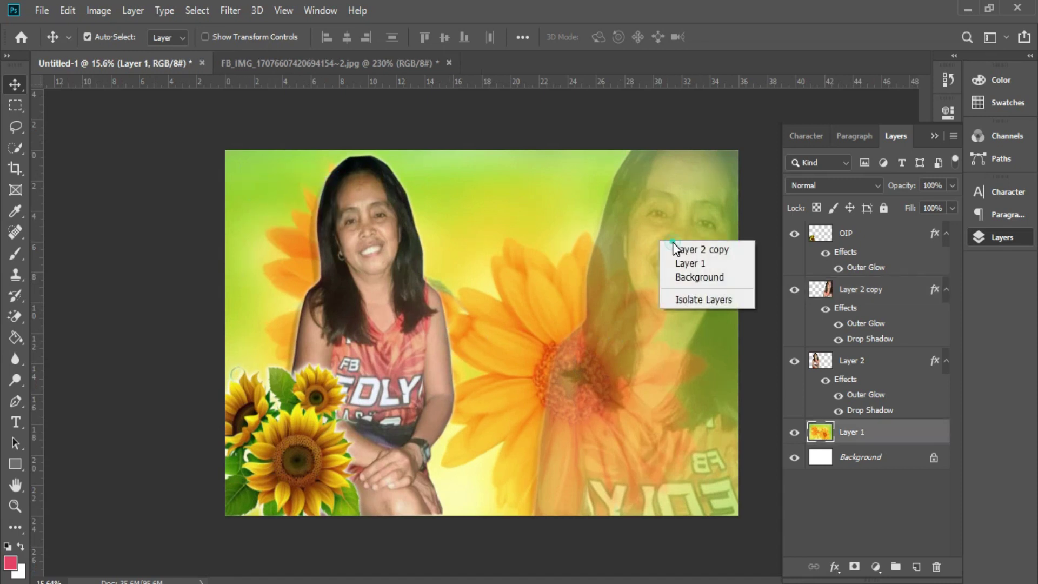
{"action": "left_click", "coordinate": [676, 249]}
{"action": "left_click", "coordinate": [469, 63]}
{"action": "left_click", "coordinate": [513, 246]}
{"action": "left_click", "coordinate": [42, 10]}
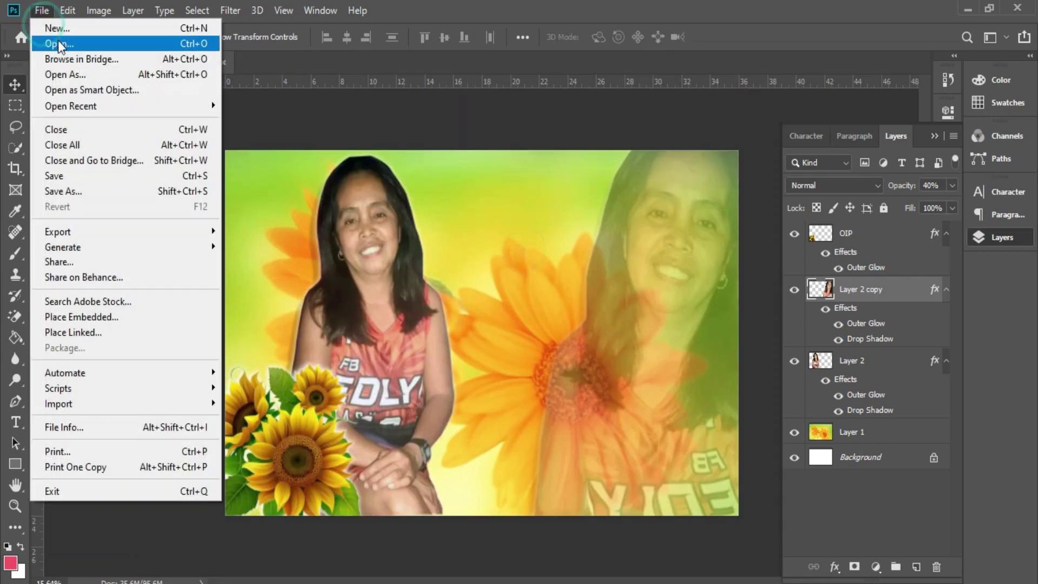
{"action": "left_click", "coordinate": [34, 75]}
{"action": "double_click", "coordinate": [417, 176]}
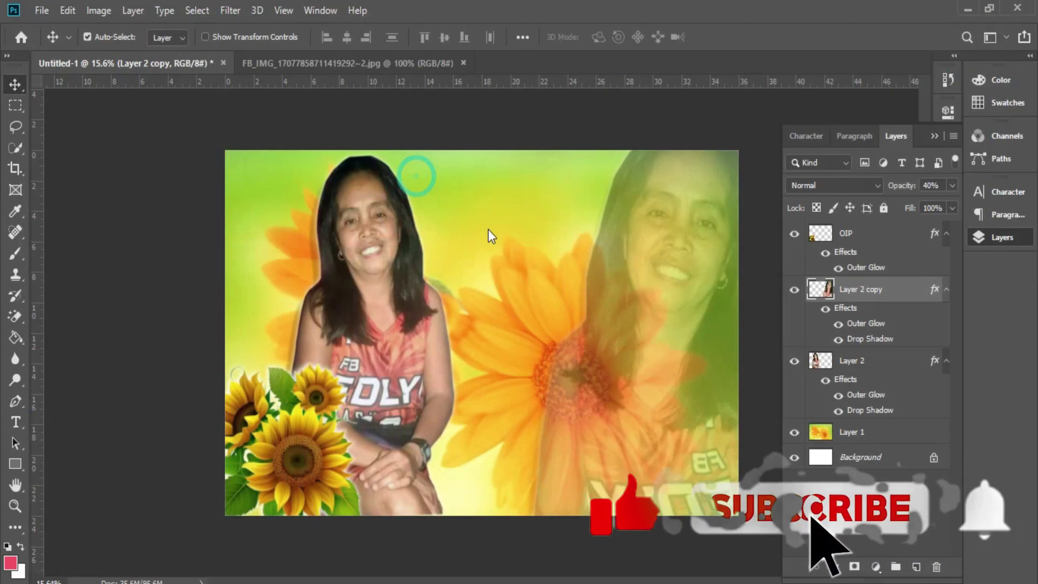
Switch to the opened photo and brighten it with a Curves adjustment.
{"action": "key", "text": "ctrl"}
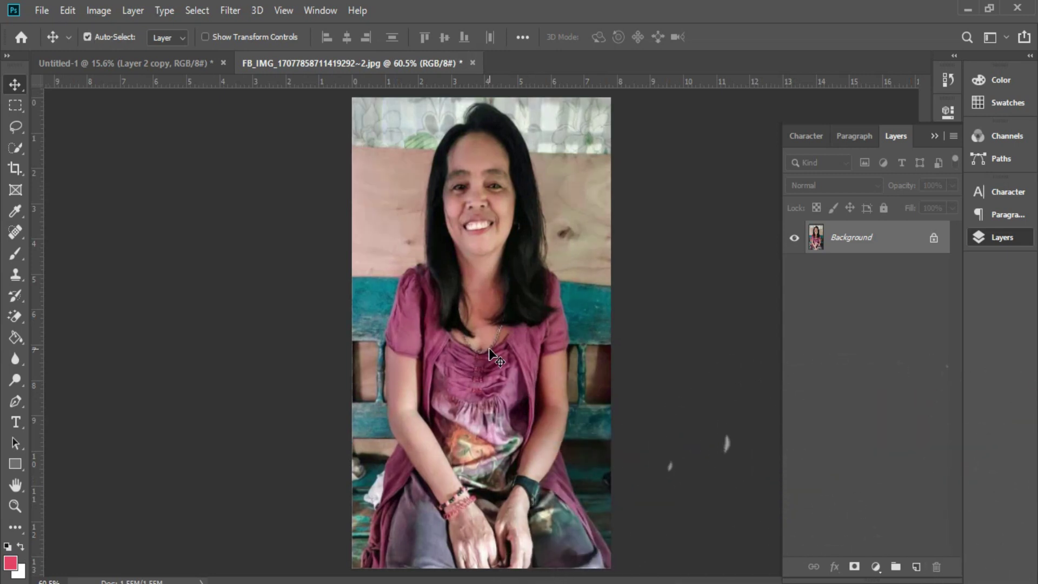
{"action": "key", "text": "ctrl+m"}
{"action": "key", "text": "Return"}
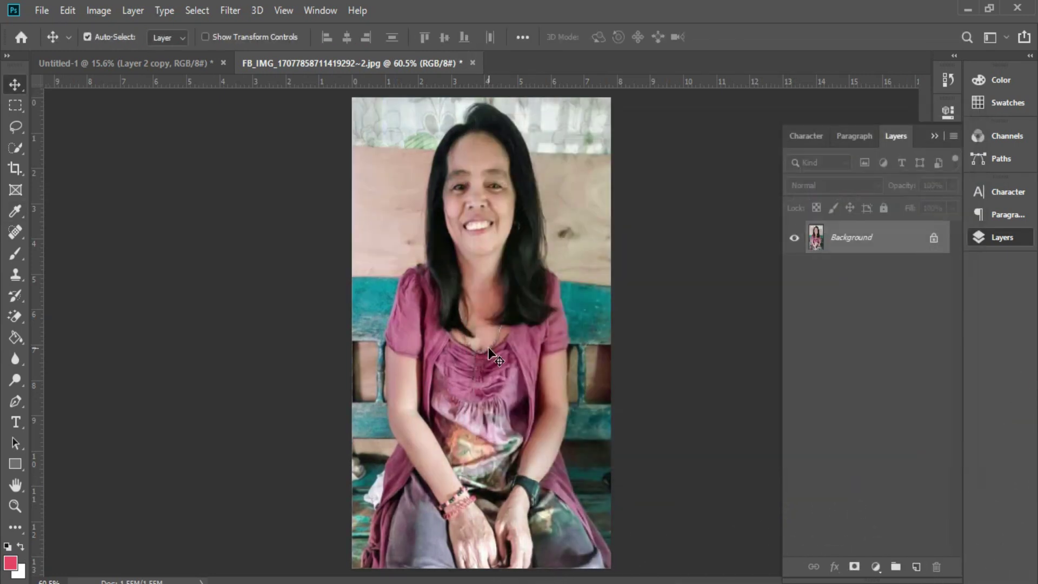
Start a Pen path at the photo's lower-right corner, across its bottom edge and up the left side of the woman's body to the shoulder.
{"action": "key", "text": "p"}
{"action": "scroll", "coordinate": [579, 543], "scroll_direction": "up", "scroll_amount": 4}
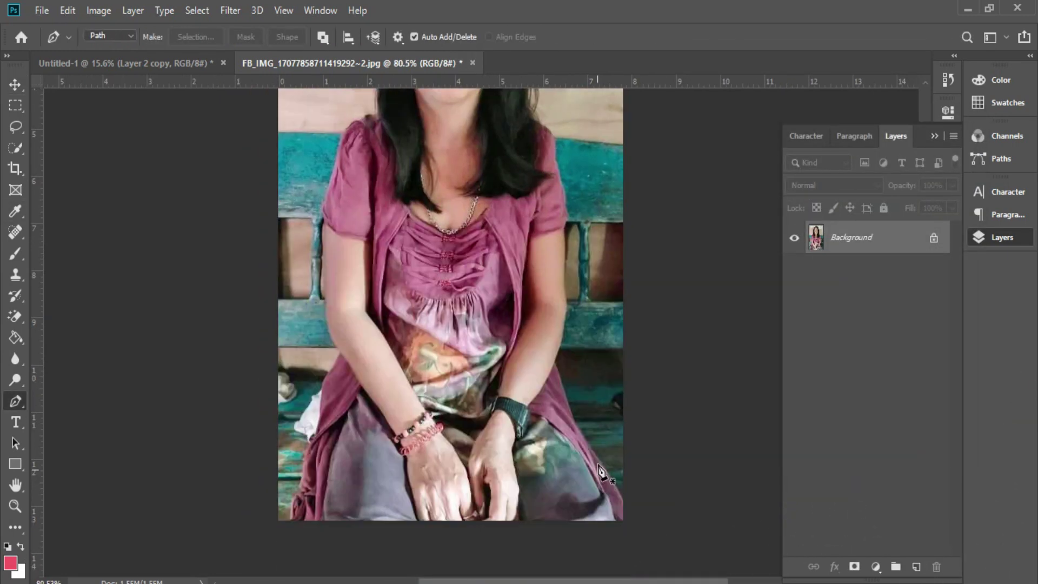
{"action": "left_click", "coordinate": [629, 424]}
{"action": "left_click", "coordinate": [628, 452]}
{"action": "left_click", "coordinate": [190, 451]}
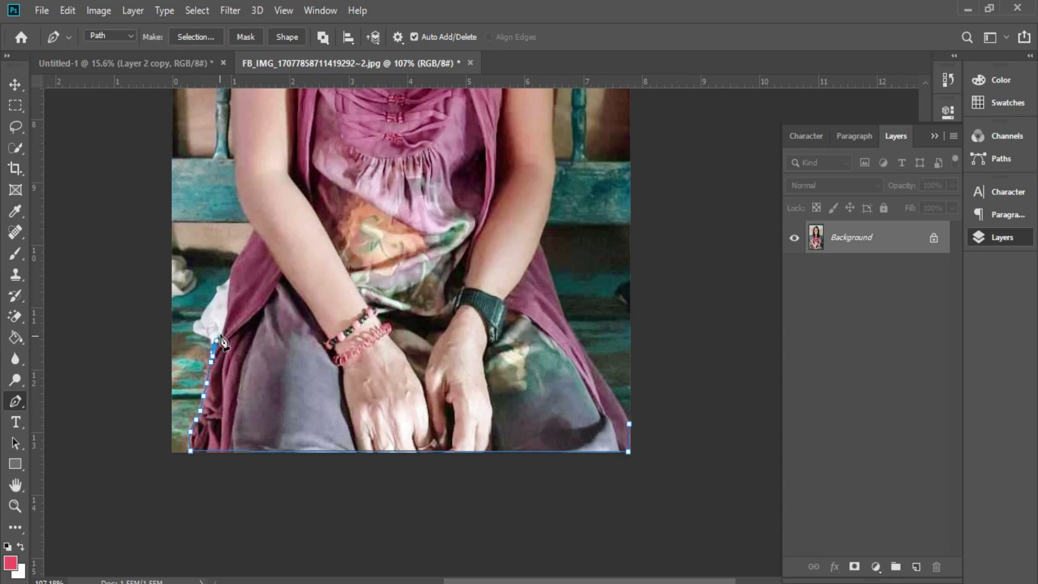
{"action": "left_click", "coordinate": [230, 305]}
{"action": "left_click", "coordinate": [232, 288]}
{"action": "left_click", "coordinate": [232, 274]}
{"action": "left_click", "coordinate": [236, 260]}
{"action": "scroll", "coordinate": [249, 228], "scroll_direction": "up", "scroll_amount": 5}
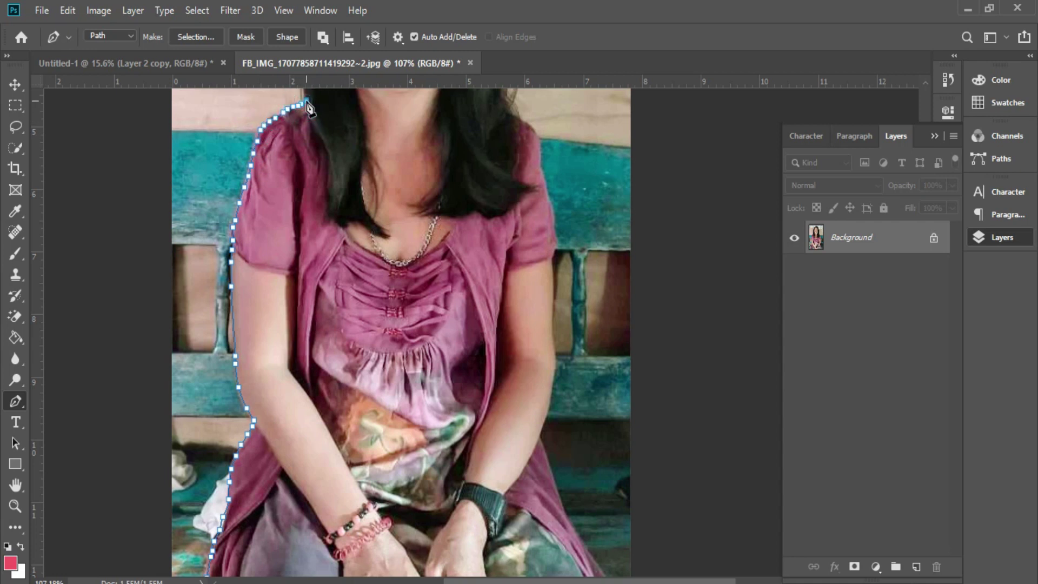
Continue the Pen path from the left shoulder up along the hair to the crown of the head.
{"action": "scroll", "coordinate": [295, 173], "scroll_direction": "up", "scroll_amount": 6}
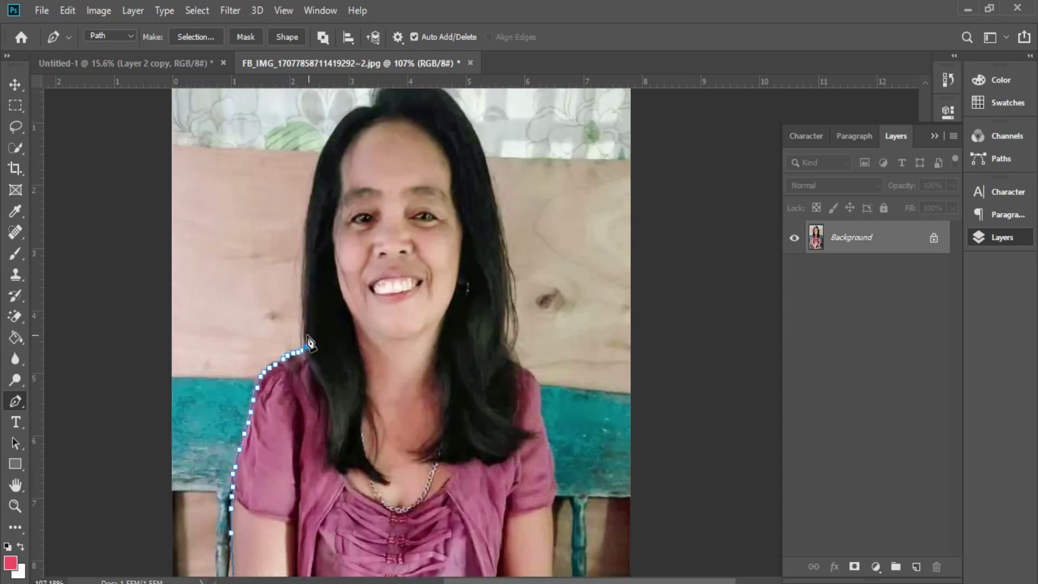
{"action": "left_click", "coordinate": [306, 288]}
{"action": "left_click", "coordinate": [304, 263]}
{"action": "left_click", "coordinate": [308, 239]}
{"action": "left_click", "coordinate": [310, 217]}
{"action": "left_click", "coordinate": [311, 195]}
{"action": "left_click", "coordinate": [318, 174]}
{"action": "left_click", "coordinate": [321, 157]}
{"action": "left_click", "coordinate": [326, 142]}
{"action": "left_click", "coordinate": [335, 124]}
{"action": "left_click", "coordinate": [372, 106]}
{"action": "scroll", "coordinate": [379, 129], "scroll_direction": "up", "scroll_amount": 3}
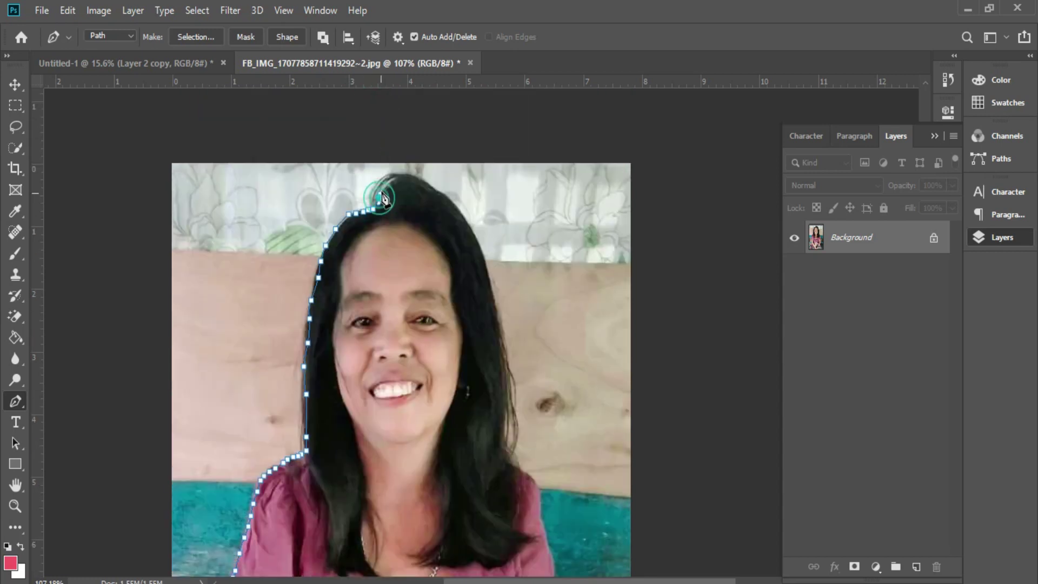
Continue the Pen path over the top of the head and down the right side of the hair.
{"action": "left_click", "coordinate": [409, 181]}
{"action": "left_click", "coordinate": [426, 185]}
{"action": "left_click", "coordinate": [434, 191]}
{"action": "left_click", "coordinate": [447, 199]}
{"action": "left_click", "coordinate": [458, 213]}
{"action": "left_click", "coordinate": [462, 221]}
{"action": "left_click", "coordinate": [474, 238]}
{"action": "left_click", "coordinate": [480, 256]}
{"action": "left_click", "coordinate": [488, 282]}
{"action": "left_click", "coordinate": [495, 316]}
{"action": "left_click", "coordinate": [501, 335]}
{"action": "left_click", "coordinate": [505, 357]}
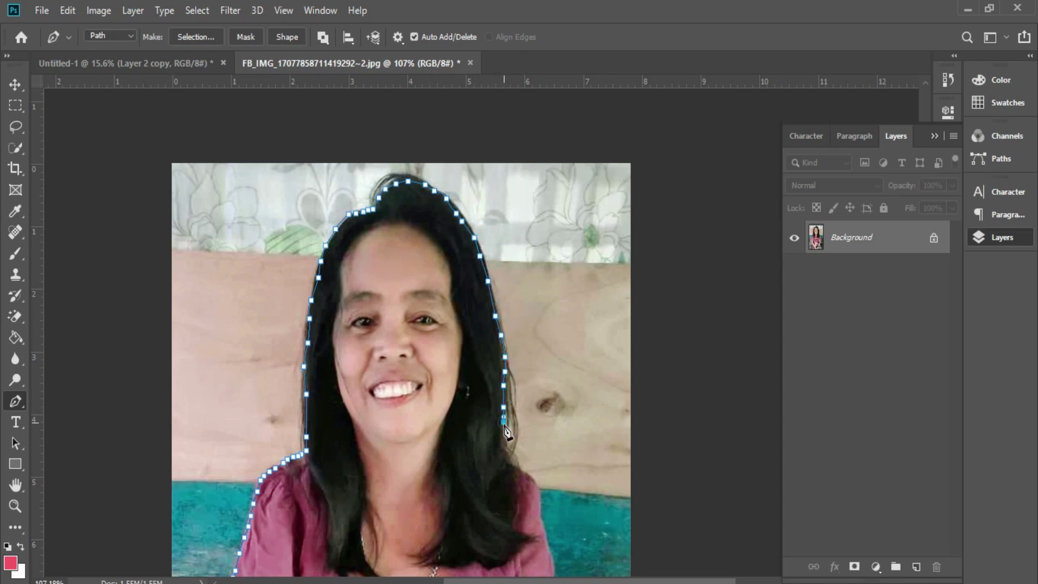
Trace the right shoulder, sleeve, arm and garment edge with the Pen path and close it at its starting point.
{"action": "scroll", "coordinate": [543, 443], "scroll_direction": "down", "scroll_amount": 5}
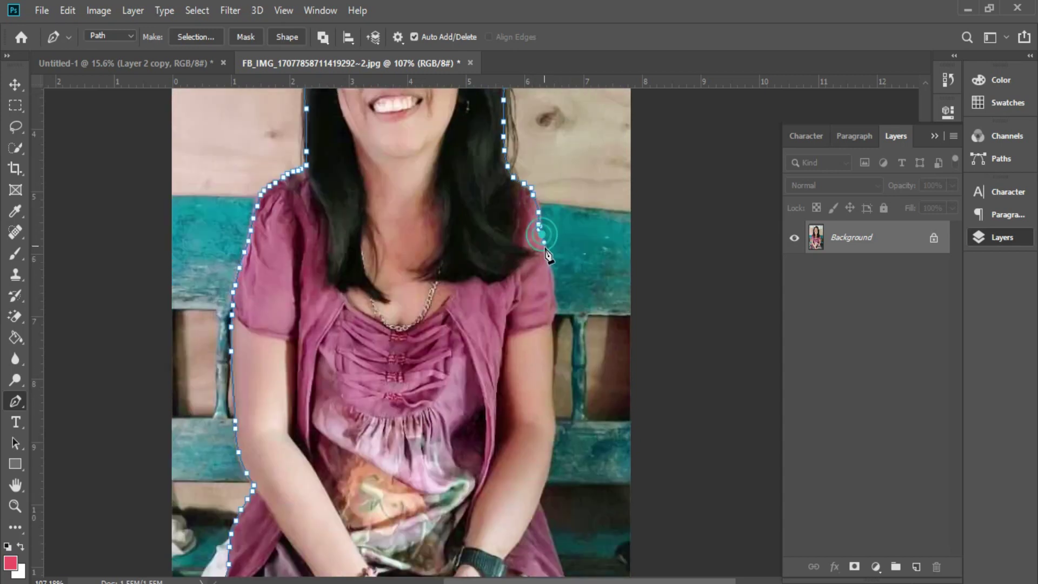
{"action": "left_click", "coordinate": [552, 296]}
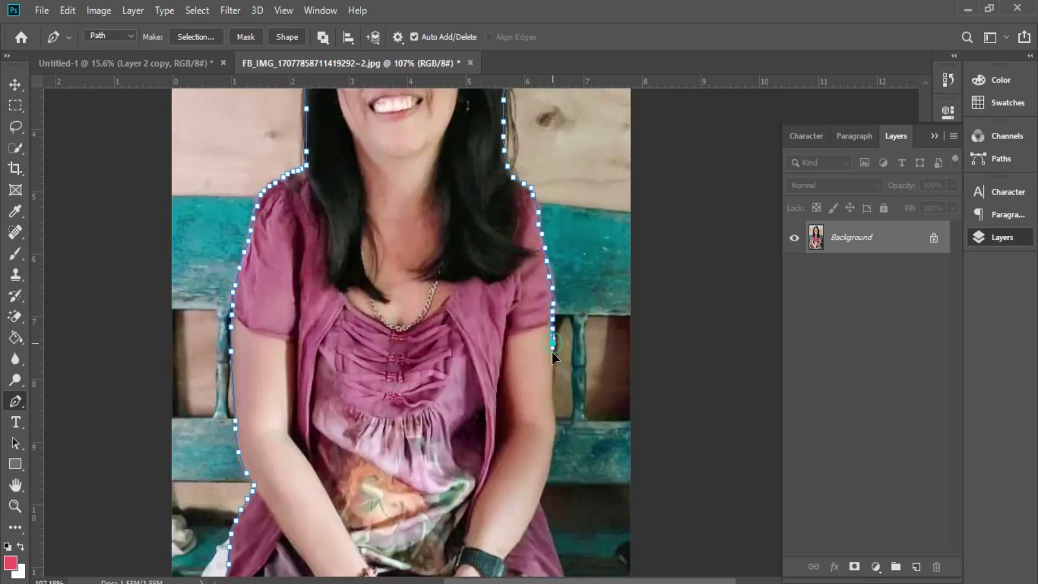
{"action": "scroll", "coordinate": [550, 377], "scroll_direction": "down", "scroll_amount": 3}
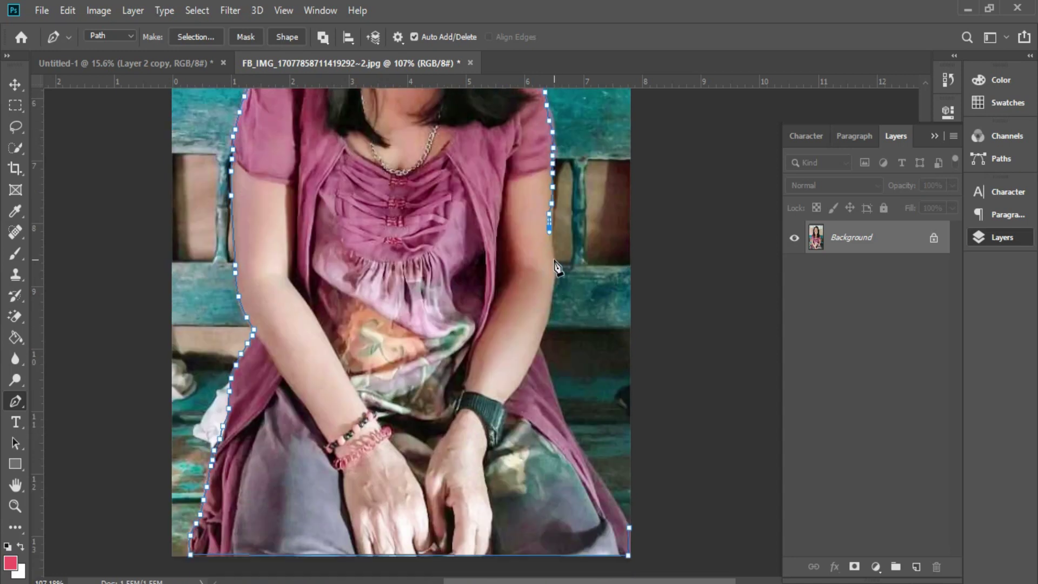
{"action": "left_click", "coordinate": [545, 357]}
{"action": "left_click", "coordinate": [554, 391]}
{"action": "left_click", "coordinate": [562, 420]}
{"action": "left_click", "coordinate": [590, 465]}
{"action": "scroll", "coordinate": [597, 433], "scroll_direction": "down", "scroll_amount": 3}
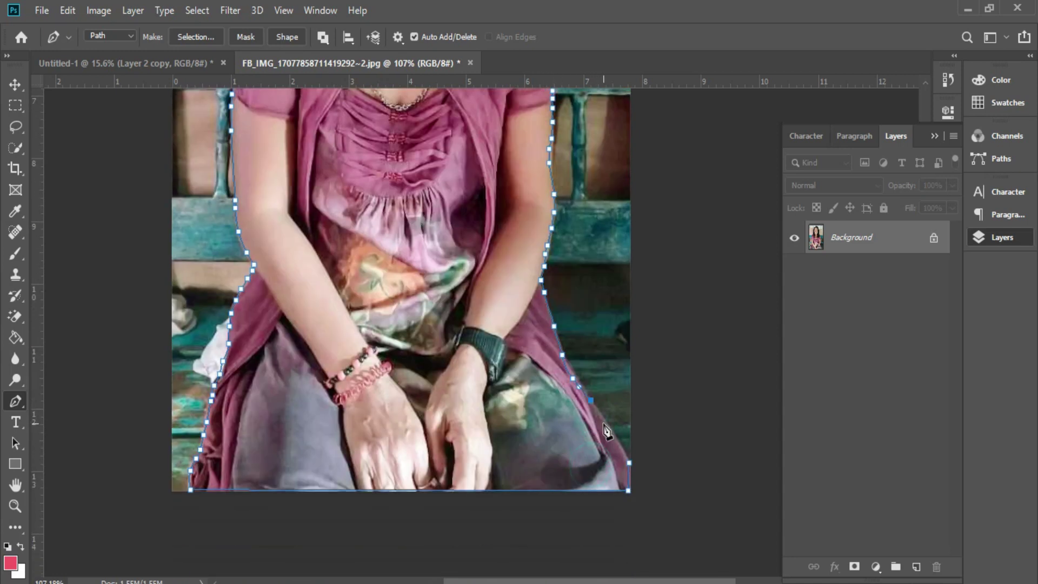
{"action": "left_click", "coordinate": [629, 384]}
Convert the closed path into a new selection with a 0-pixel feather radius.
{"action": "right_click", "coordinate": [605, 371]}
{"action": "left_click", "coordinate": [649, 80]}
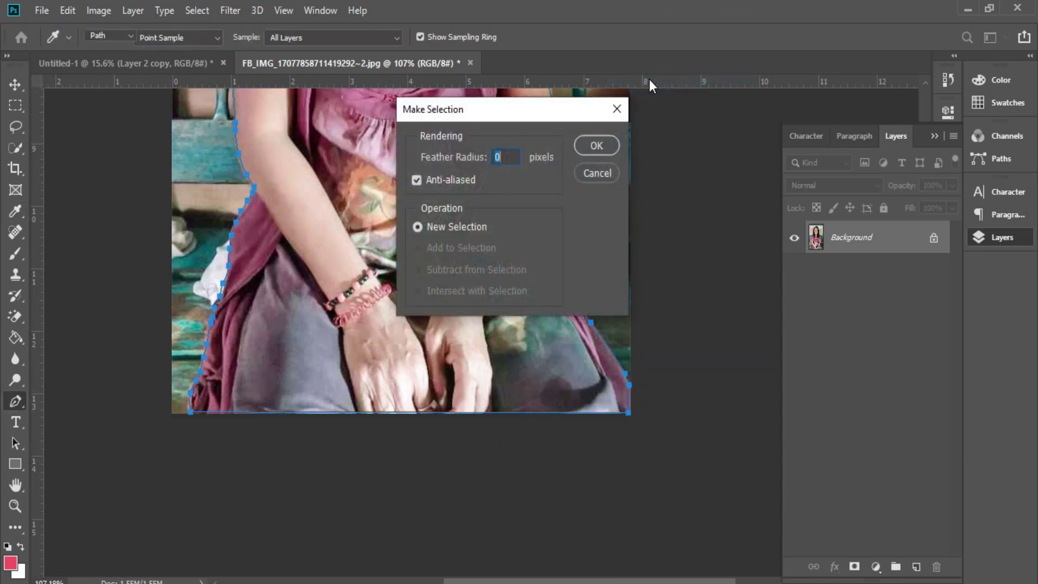
{"action": "key", "text": "Return"}
Move the selected woman into Untitled-1, scale her to 207.56%, rotate her 1.79° and place her in the canvas's lower-right corner.
{"action": "key", "text": "v"}
{"action": "left_click_drag", "start_coordinate": [449, 147], "coordinate": [605, 461]}
{"action": "key", "text": "ctrl+t"}
{"action": "left_click_drag", "start_coordinate": [599, 405], "coordinate": [598, 286]}
{"action": "left_click_drag", "start_coordinate": [610, 386], "coordinate": [689, 371]}
{"action": "left_click_drag", "start_coordinate": [747, 261], "coordinate": [760, 252]}
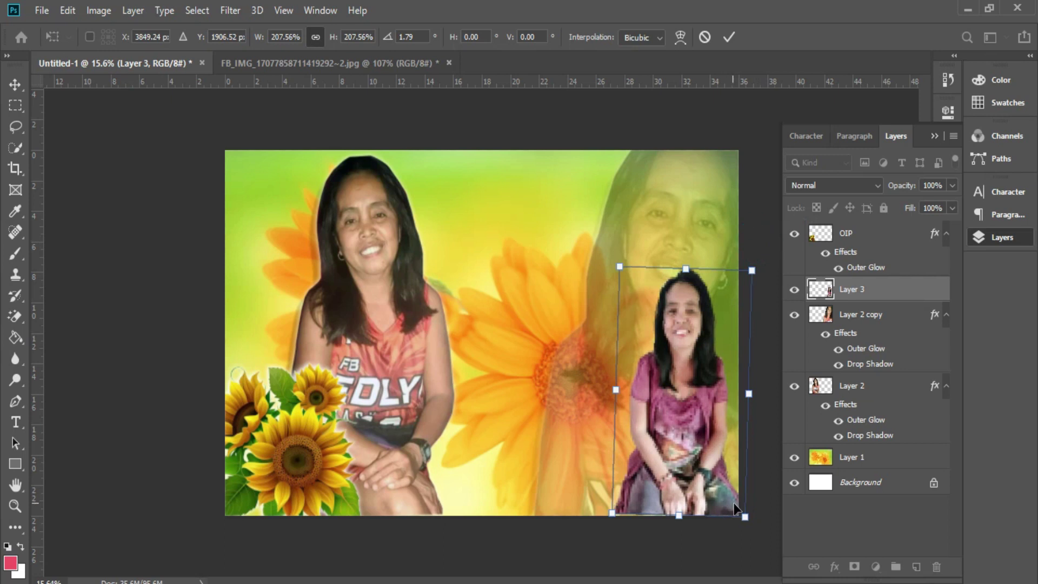
{"action": "key", "text": "Return"}
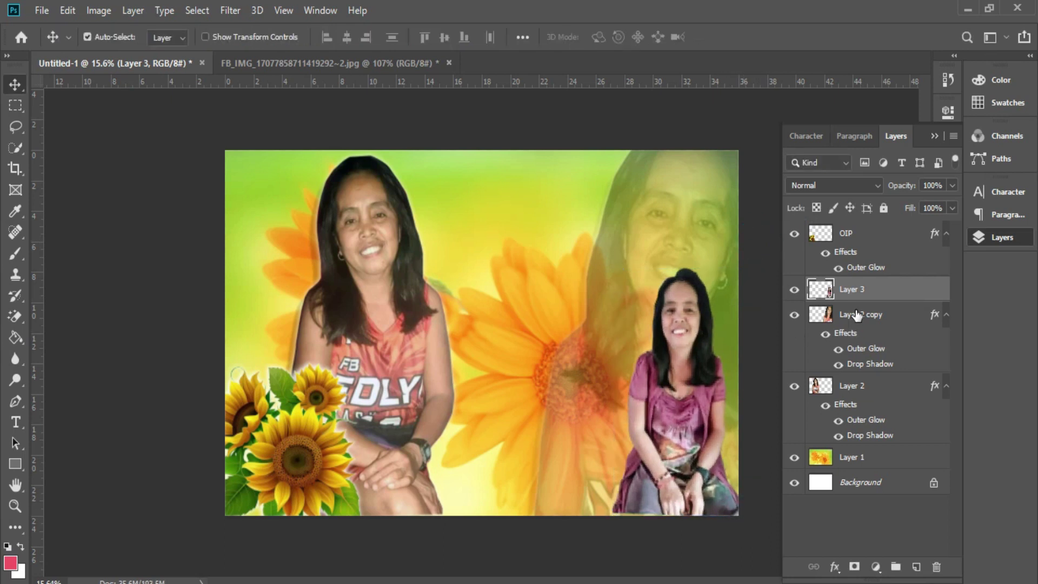
Move the faded Layer 2 copy slightly up and to the left behind the new cut-out.
{"action": "left_click", "coordinate": [857, 315]}
{"action": "key", "text": "ctrl+t"}
{"action": "left_click_drag", "start_coordinate": [723, 247], "coordinate": [719, 214]}
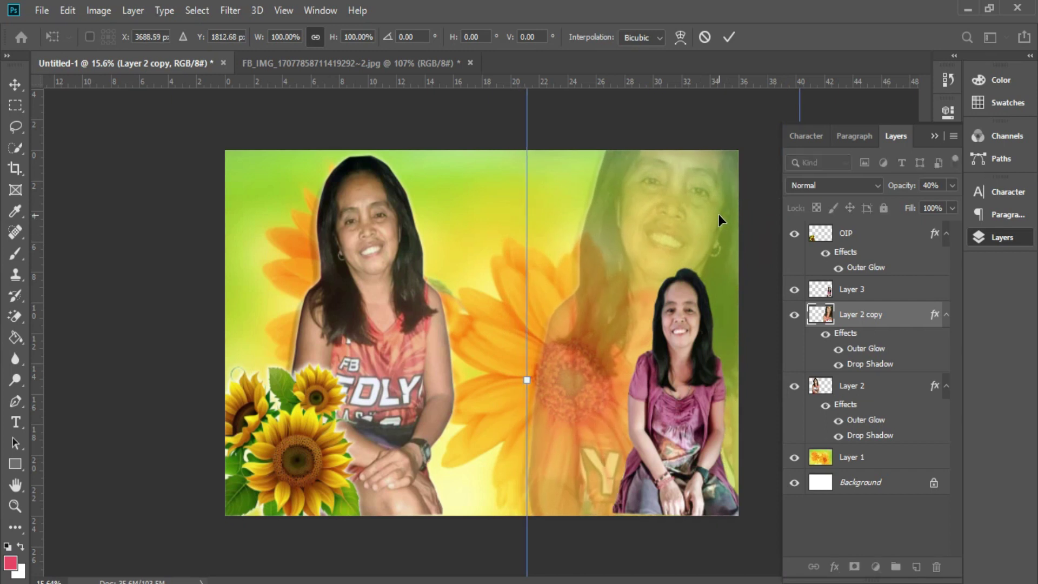
{"action": "key", "text": "Return"}
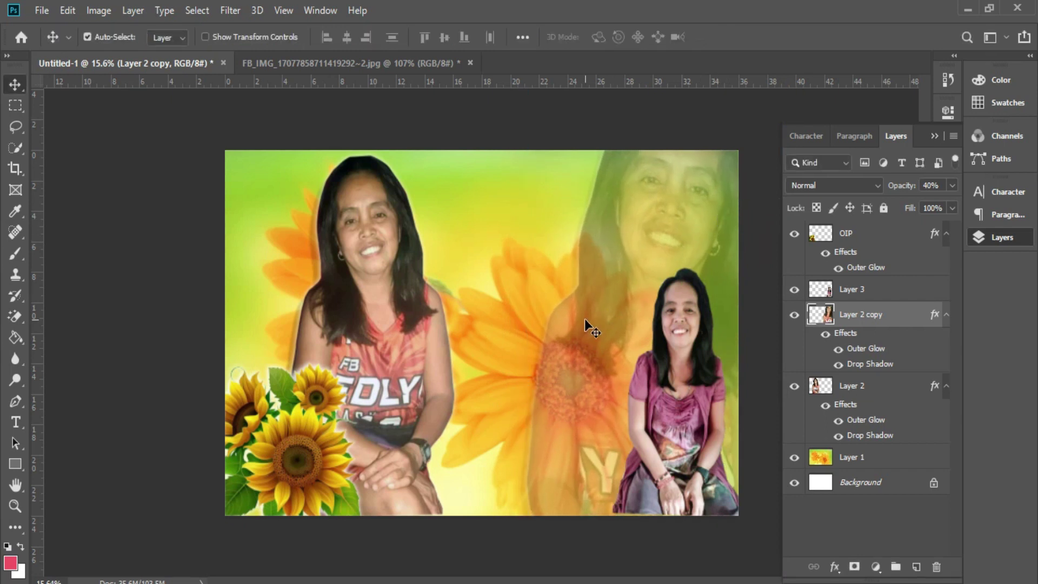
Insert a text line in Impact Regular between the two portraits and centre-align it.
{"action": "key", "text": "t"}
{"action": "left_click", "coordinate": [454, 265]}
{"action": "scroll", "coordinate": [493, 250], "scroll_direction": "up", "scroll_amount": 1}
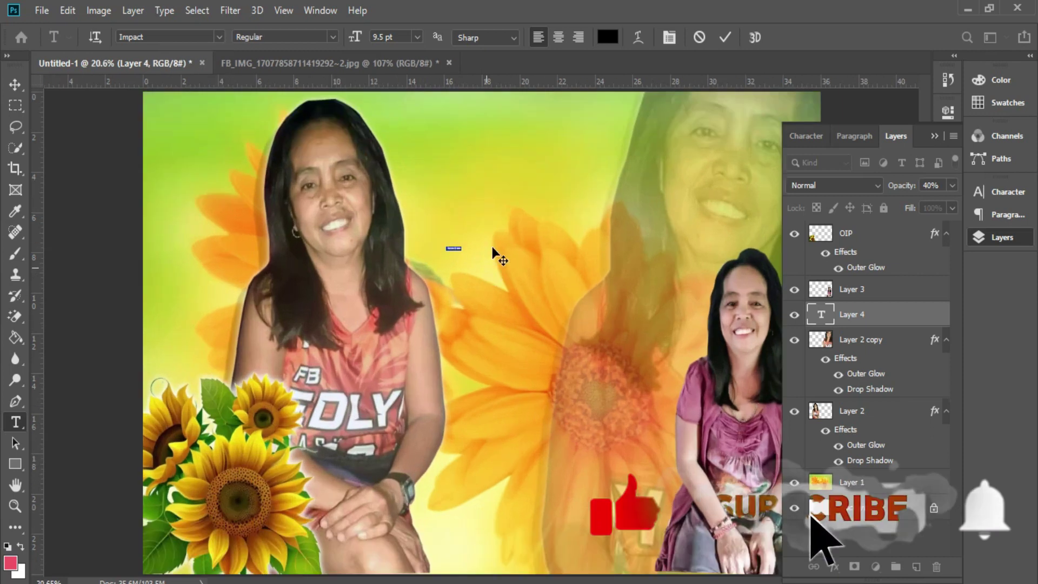
{"action": "left_click", "coordinate": [558, 37]}
Set the text size to 77 pt and move the text line up into the space above the orange flower.
{"action": "left_click", "coordinate": [401, 37]}
{"action": "type", "text": "17"}
{"action": "key", "text": "Return"}
{"action": "scroll", "coordinate": [401, 36], "scroll_direction": "up", "scroll_amount": 20}
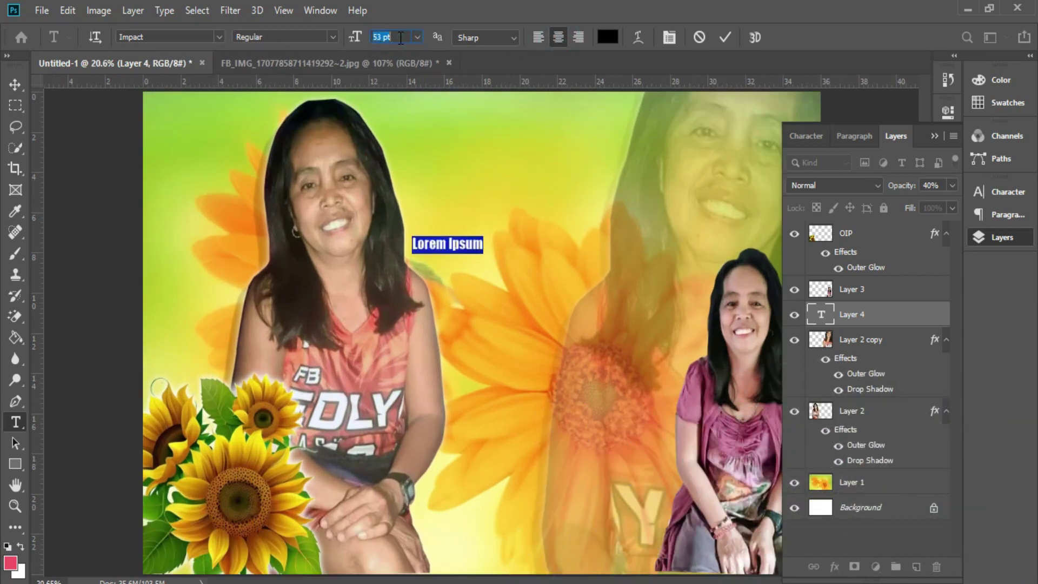
{"action": "scroll", "coordinate": [399, 36], "scroll_direction": "up", "scroll_amount": 1}
{"action": "left_click_drag", "start_coordinate": [483, 307], "coordinate": [533, 262]}
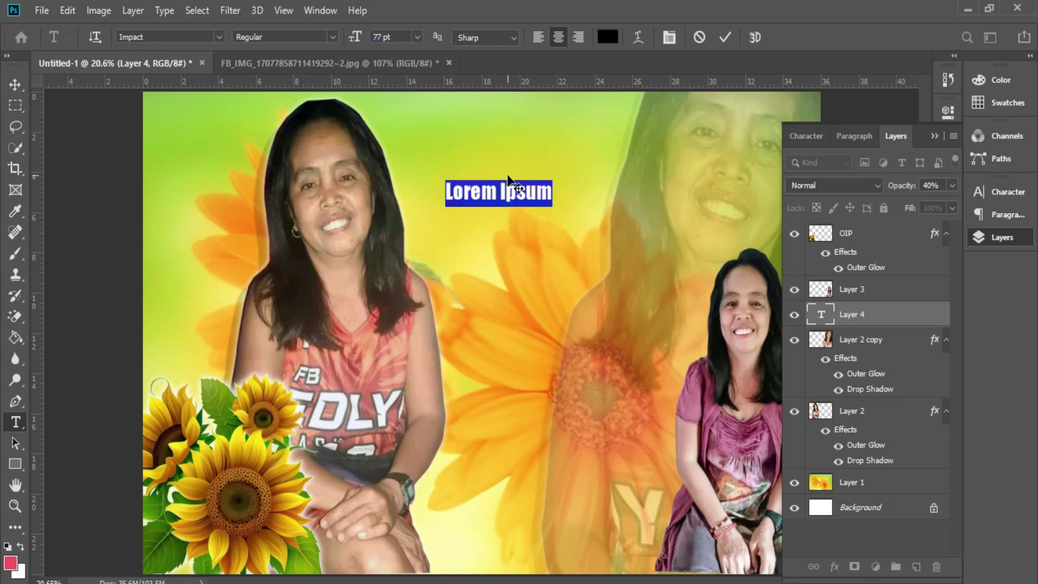
Replace the placeholder text with "Birthday" and change its font to Candy Valentine.
{"action": "type", "text": "Birthday"}
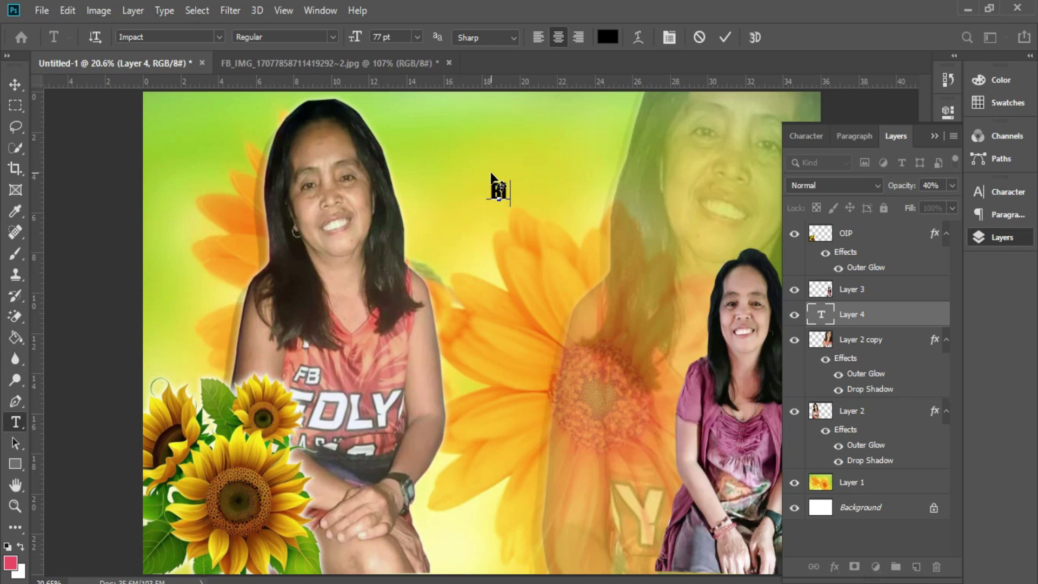
{"action": "key", "text": "ctrl+a"}
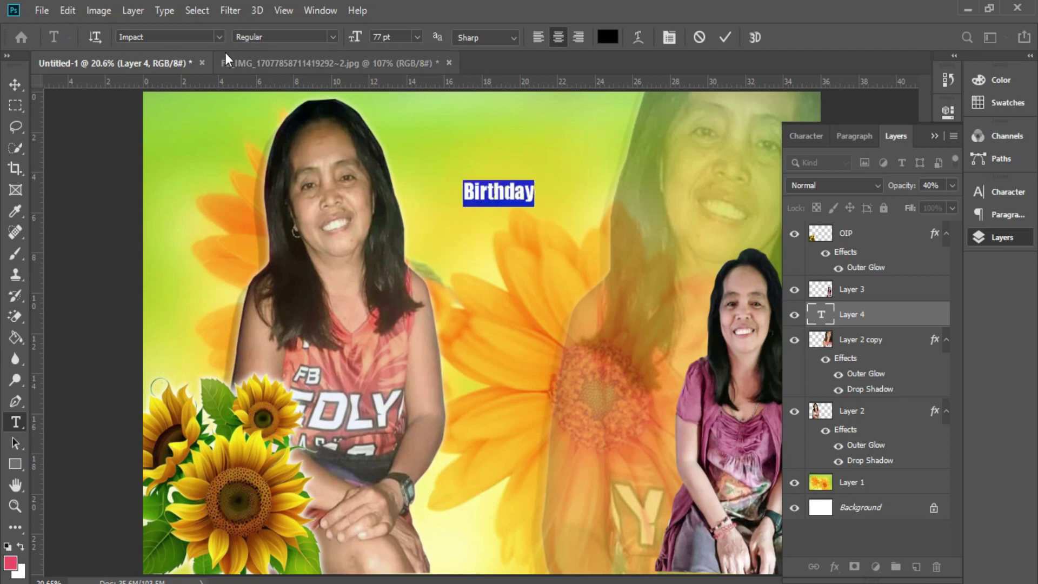
{"action": "left_click", "coordinate": [219, 37]}
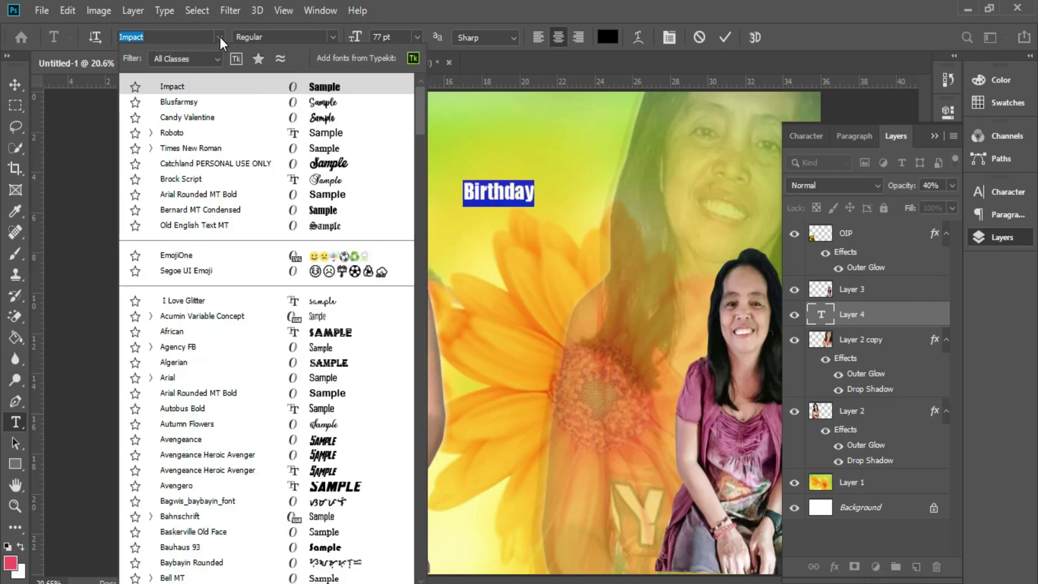
{"action": "left_click", "coordinate": [316, 120]}
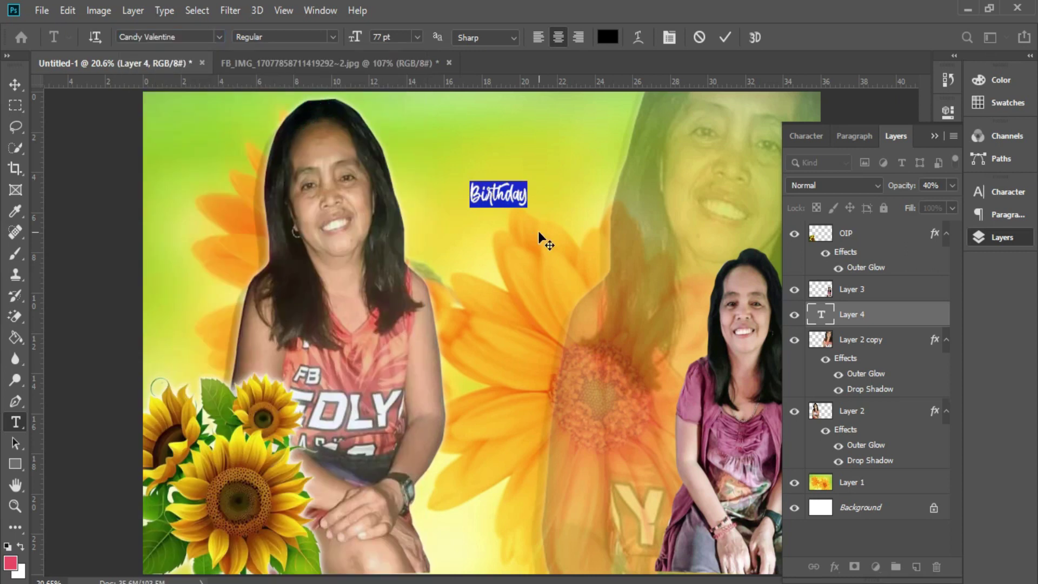
{"action": "key", "text": "ctrl+Return"}
Enlarge the "Birthday" text to 299.04 pt and position it between the two portraits over the orange flower.
{"action": "key", "text": "ctrl+t"}
{"action": "left_click_drag", "start_coordinate": [511, 211], "coordinate": [536, 265]}
{"action": "left_click_drag", "start_coordinate": [595, 247], "coordinate": [641, 316]}
{"action": "key", "text": "t"}
Add a 14 px outside stroke and a white outer glow of 117 px at 47% opacity to the Birthday layer.
{"action": "key", "text": "ctrl+minus"}
{"action": "right_click", "coordinate": [893, 294]}
{"action": "left_click", "coordinate": [758, 22]}
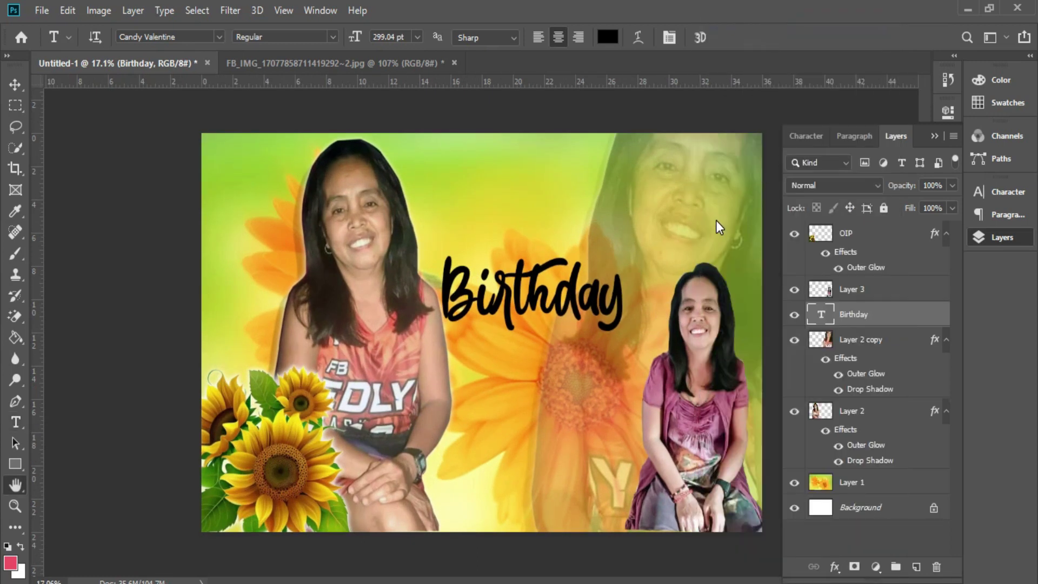
{"action": "left_click_drag", "start_coordinate": [473, 192], "coordinate": [728, 193]}
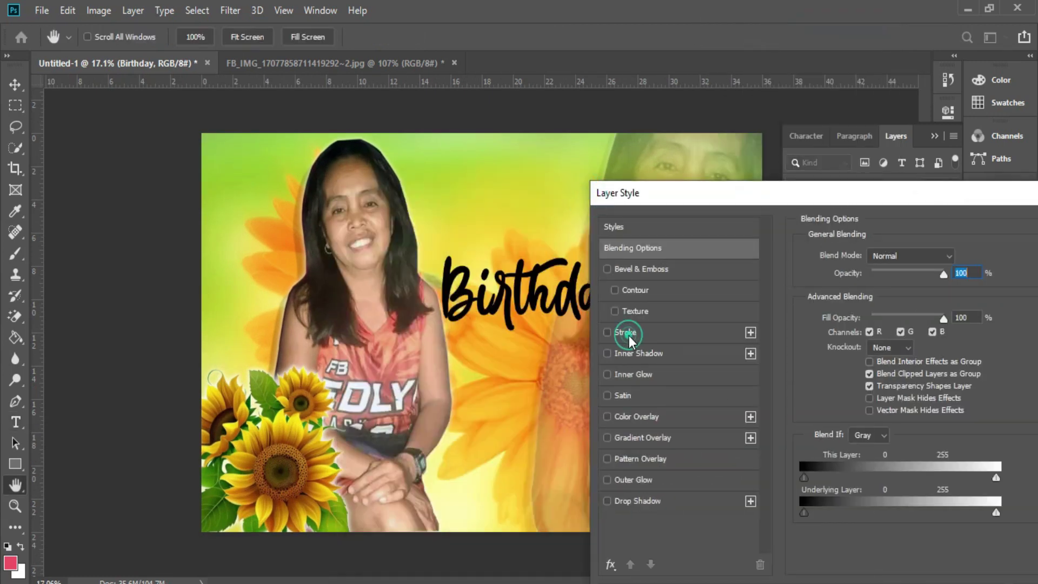
{"action": "left_click", "coordinate": [628, 334]}
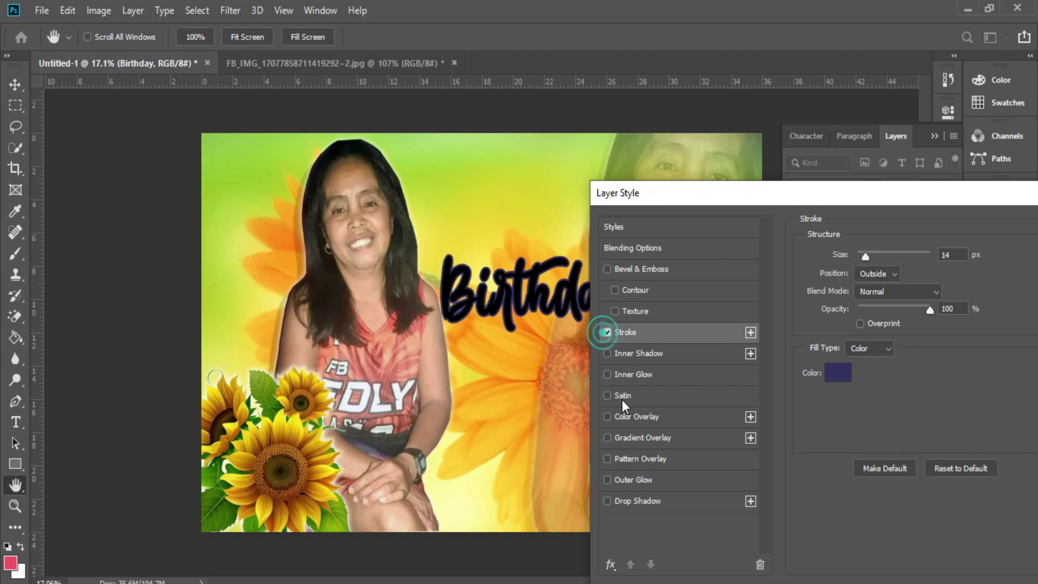
{"action": "left_click", "coordinate": [630, 480]}
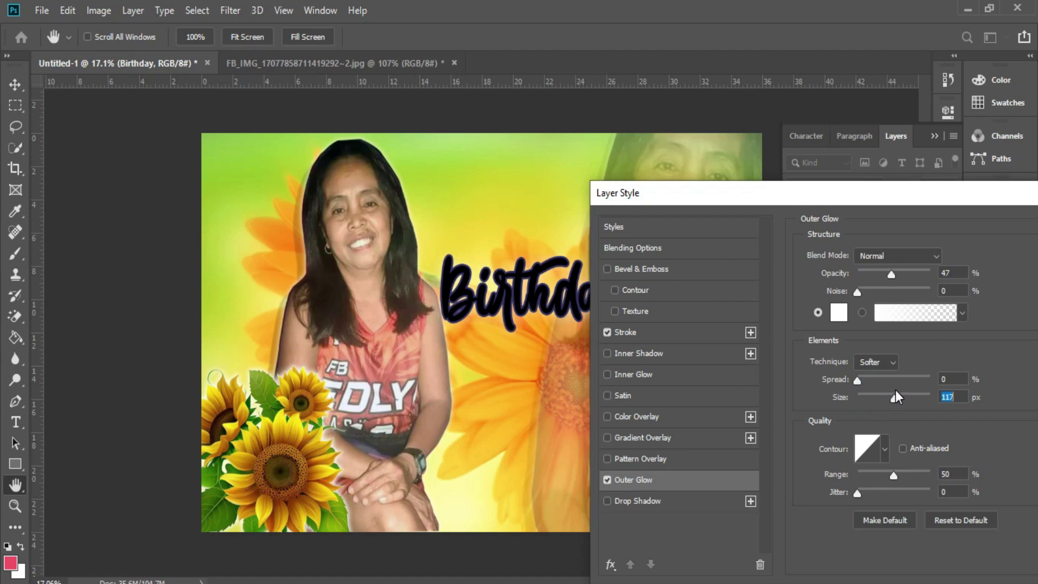
Set the Birthday text's stroke colour to brown 996600.
{"action": "left_click", "coordinate": [627, 332]}
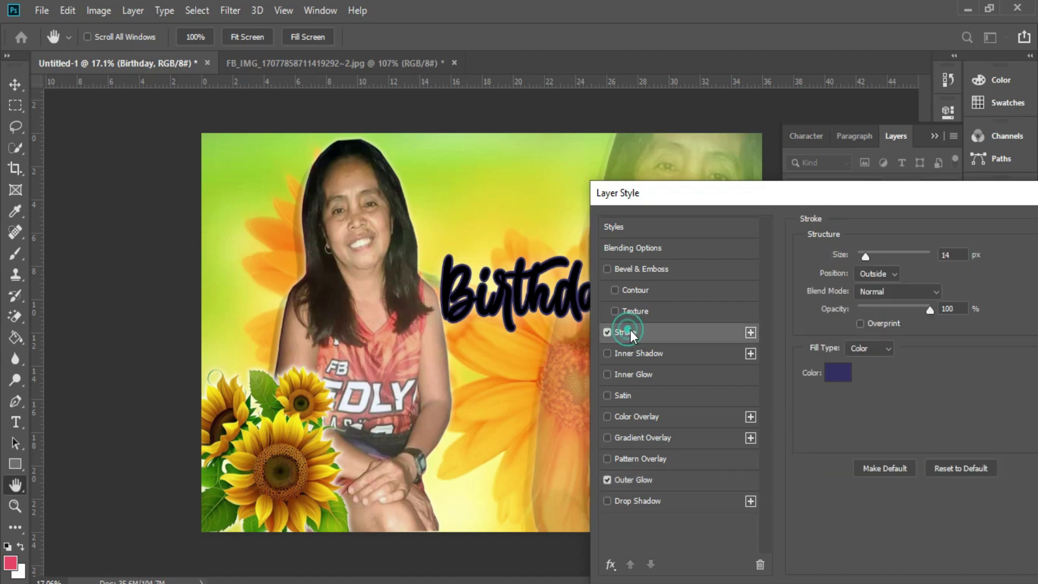
{"action": "left_click", "coordinate": [833, 371]}
{"action": "left_click", "coordinate": [319, 449]}
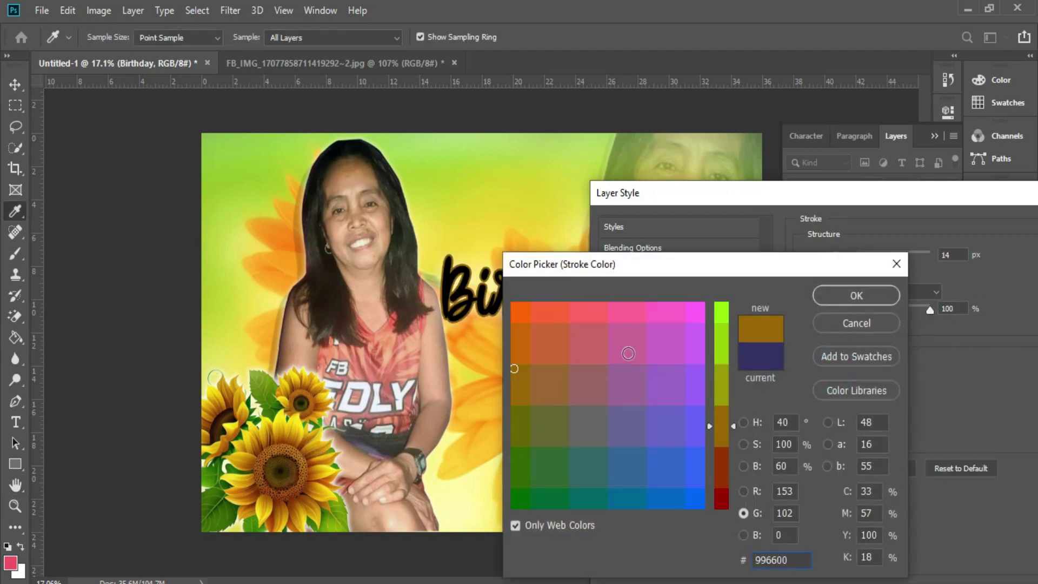
{"action": "left_click", "coordinate": [843, 296]}
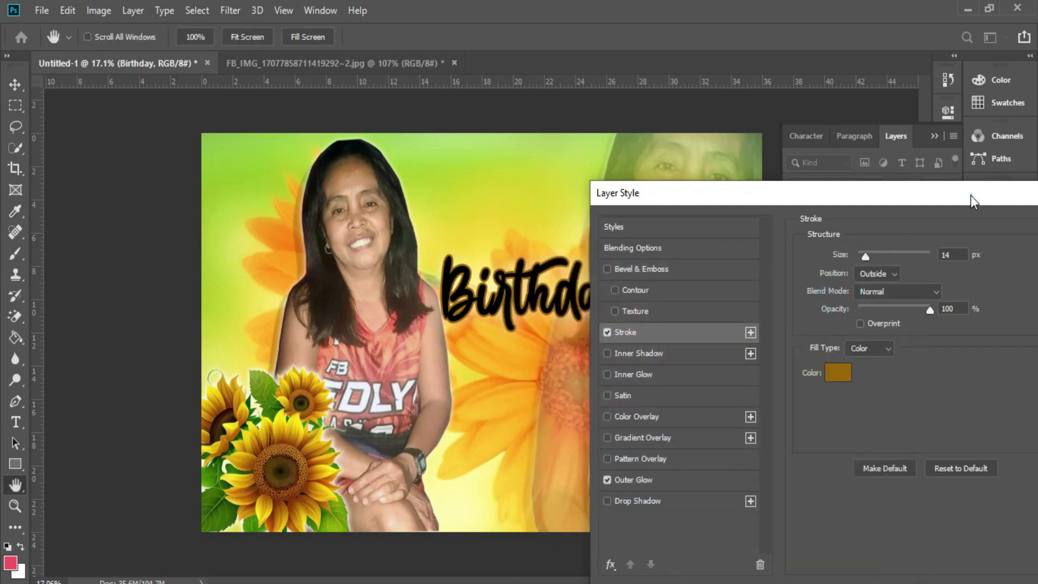
Set the Birthday text's stroke colour to yellow ffff33 and apply the layer style.
{"action": "left_click_drag", "start_coordinate": [971, 196], "coordinate": [557, 356]}
{"action": "left_click", "coordinate": [424, 533]}
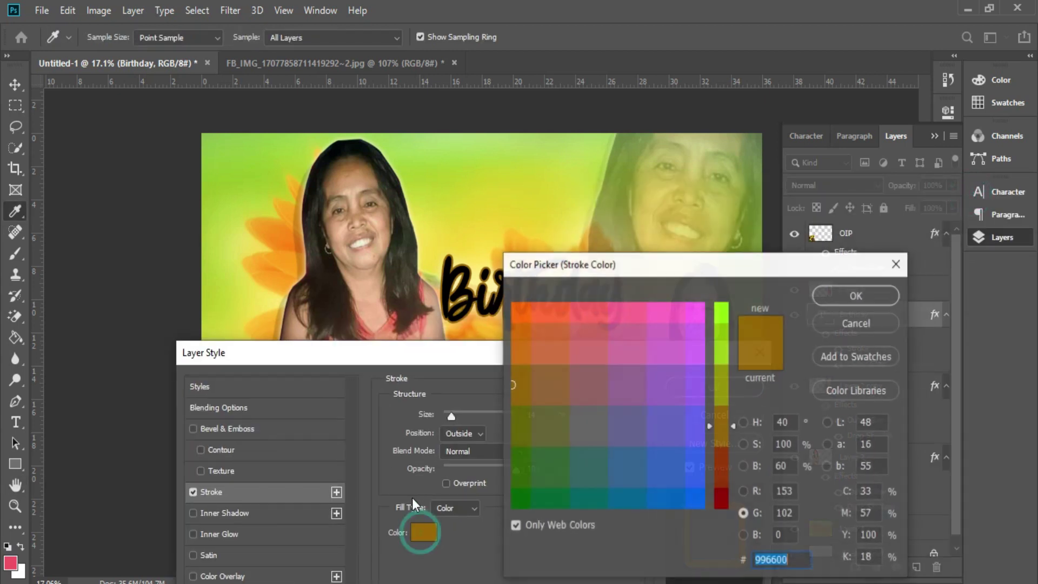
{"action": "left_click", "coordinate": [724, 319]}
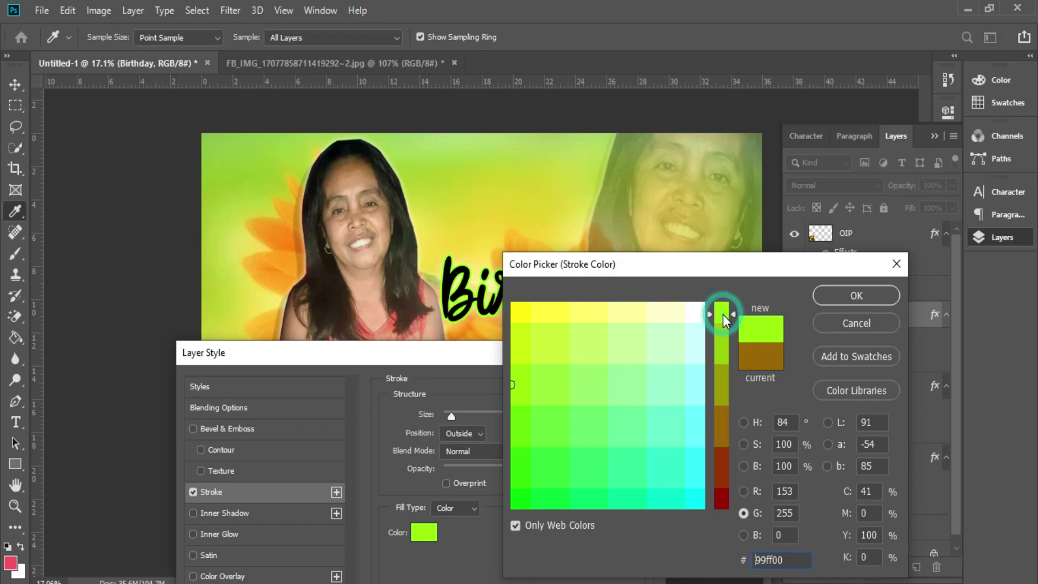
{"action": "left_click", "coordinate": [545, 315]}
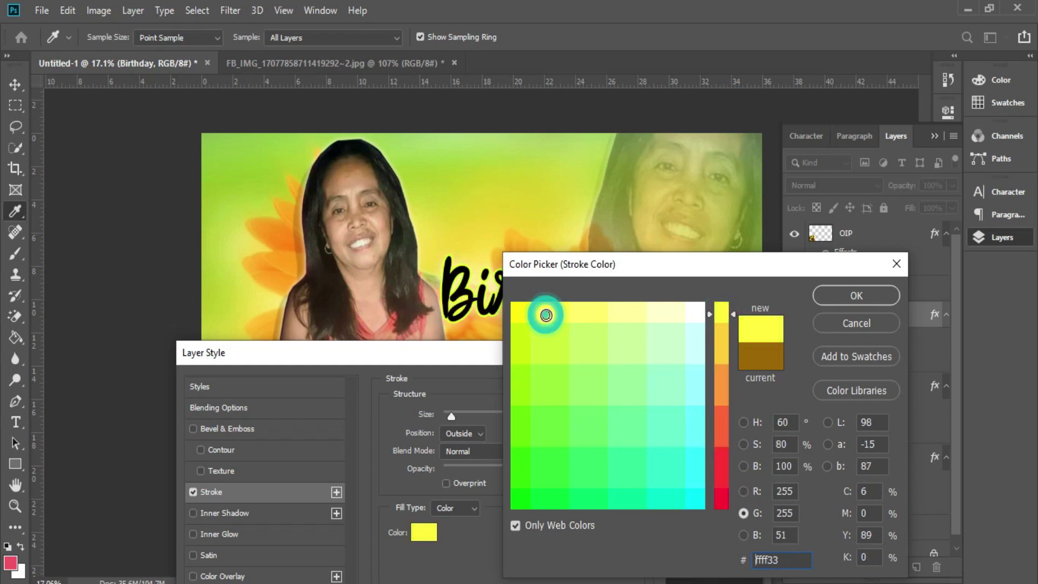
{"action": "left_click", "coordinate": [848, 296]}
{"action": "left_click", "coordinate": [714, 386]}
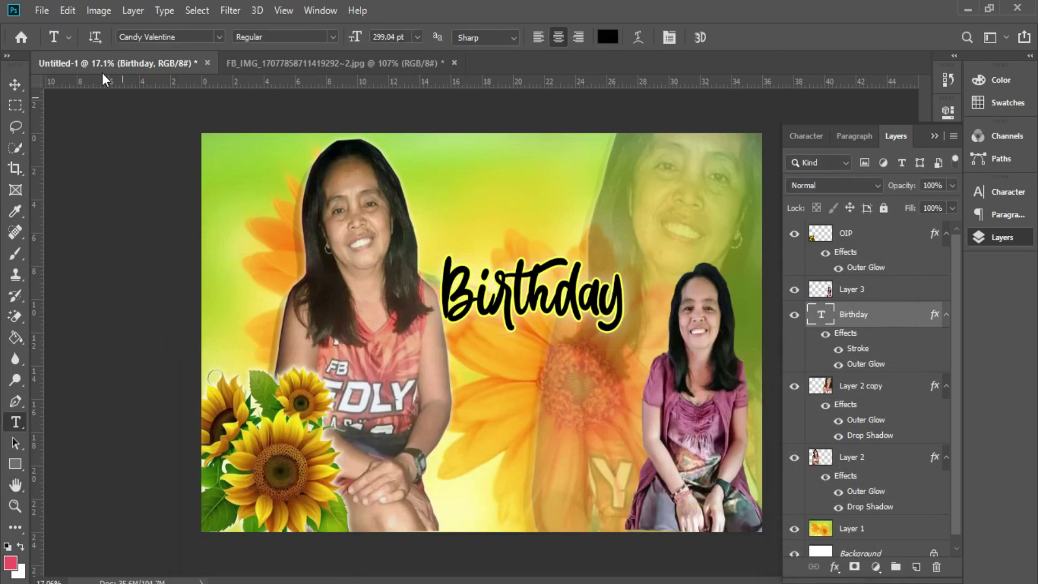
Place pngaaa.com-3654704 from Downloads as an embedded image, scaled to about 34.7% at the canvas's lower centre.
{"action": "left_click", "coordinate": [37, 12]}
{"action": "left_click", "coordinate": [135, 317]}
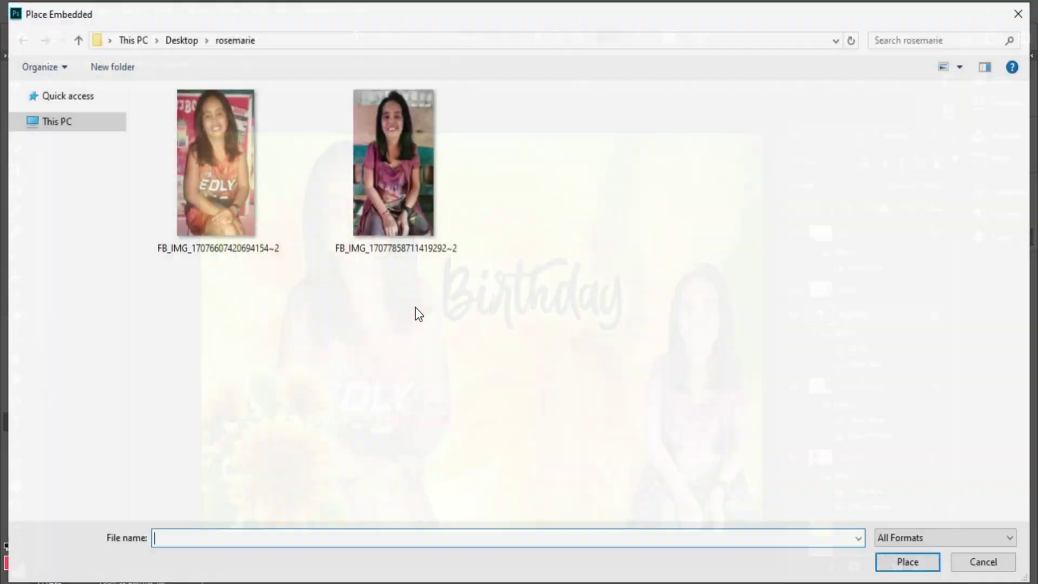
{"action": "left_click", "coordinate": [70, 140]}
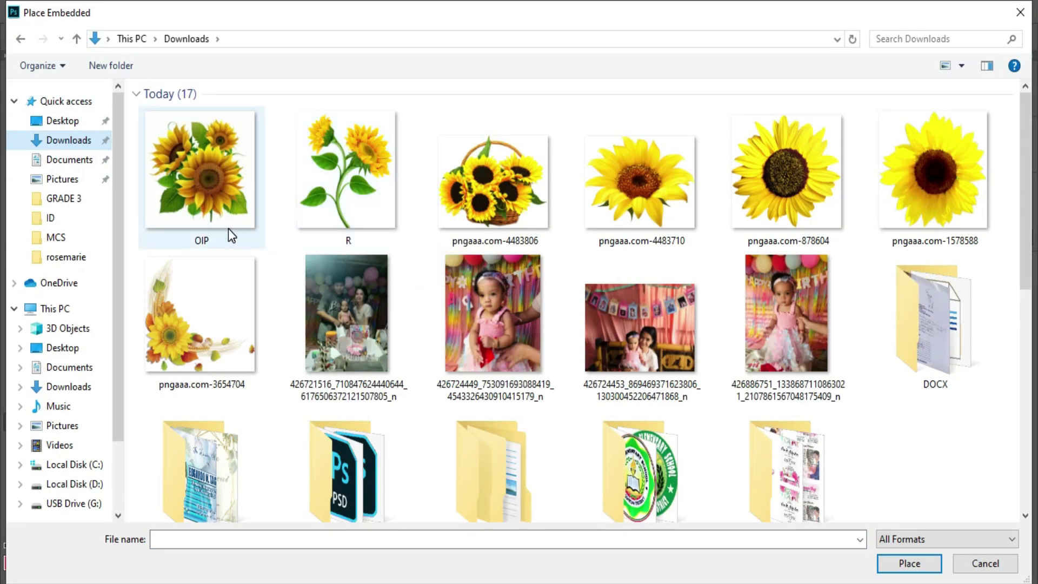
{"action": "double_click", "coordinate": [196, 332]}
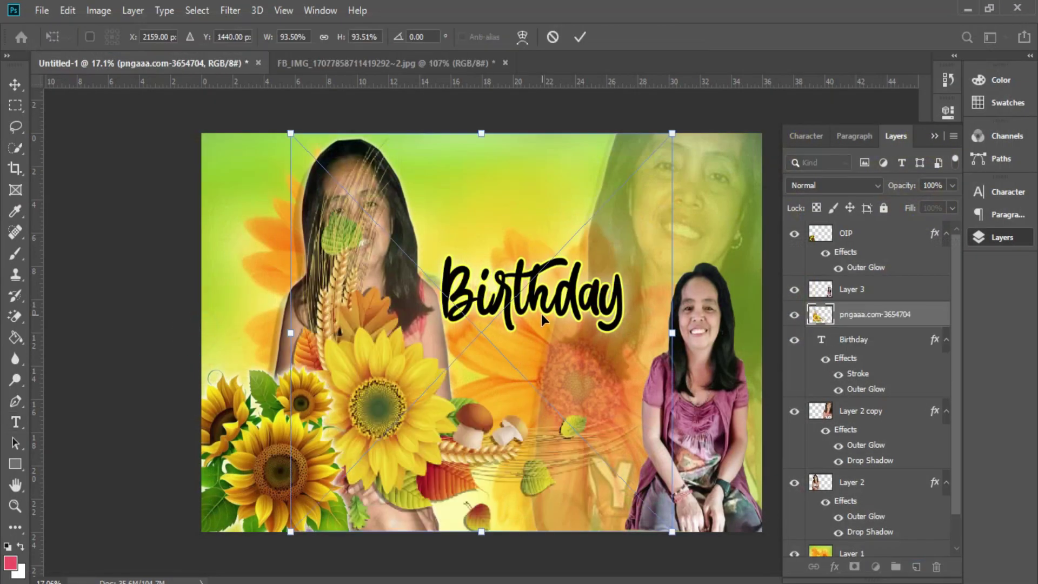
{"action": "left_click_drag", "start_coordinate": [293, 338], "coordinate": [530, 334]}
{"action": "left_click_drag", "start_coordinate": [575, 383], "coordinate": [457, 521]}
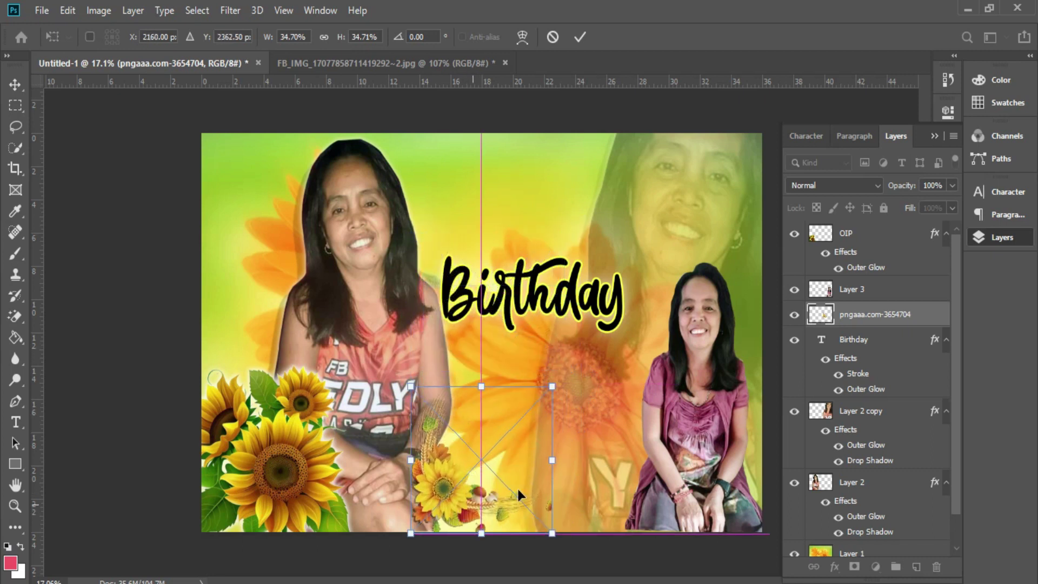
Flip the placed sunflower corner image horizontally and move it over the small portrait's lower part.
{"action": "right_click", "coordinate": [512, 478]}
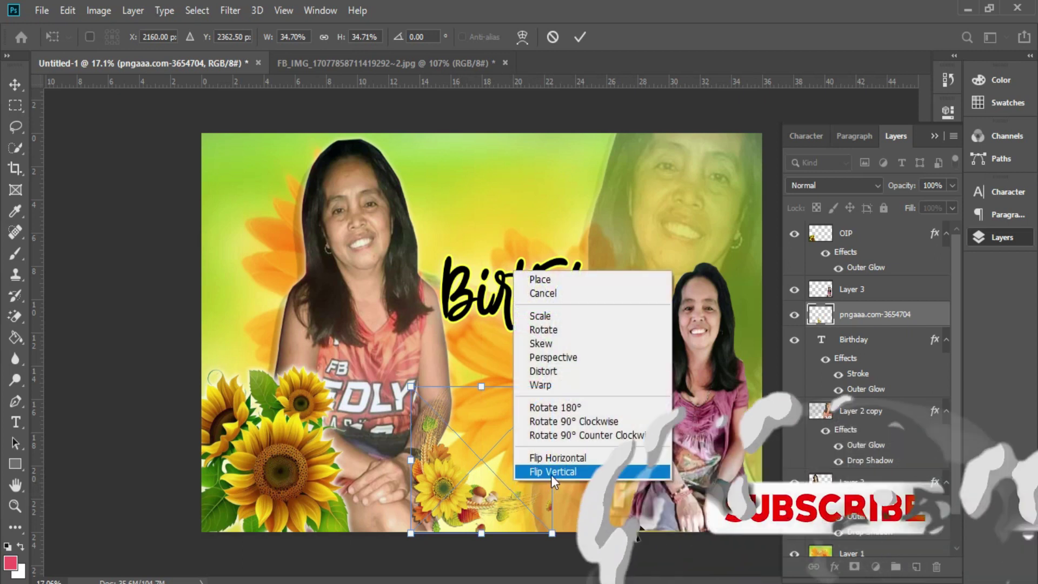
{"action": "left_click", "coordinate": [550, 473]}
{"action": "left_click_drag", "start_coordinate": [528, 491], "coordinate": [683, 496]}
Raise the pngaaa.com-3654704 layer above Layer 3, then enlarge it and fit it into the canvas's lower-right corner.
{"action": "key", "text": "t"}
{"action": "left_click_drag", "start_coordinate": [865, 309], "coordinate": [863, 287]}
{"action": "key", "text": "v"}
{"action": "left_click_drag", "start_coordinate": [691, 495], "coordinate": [743, 505]}
{"action": "key", "text": "ctrl+t"}
{"action": "left_click_drag", "start_coordinate": [626, 421], "coordinate": [606, 362]}
{"action": "key", "text": "Return"}
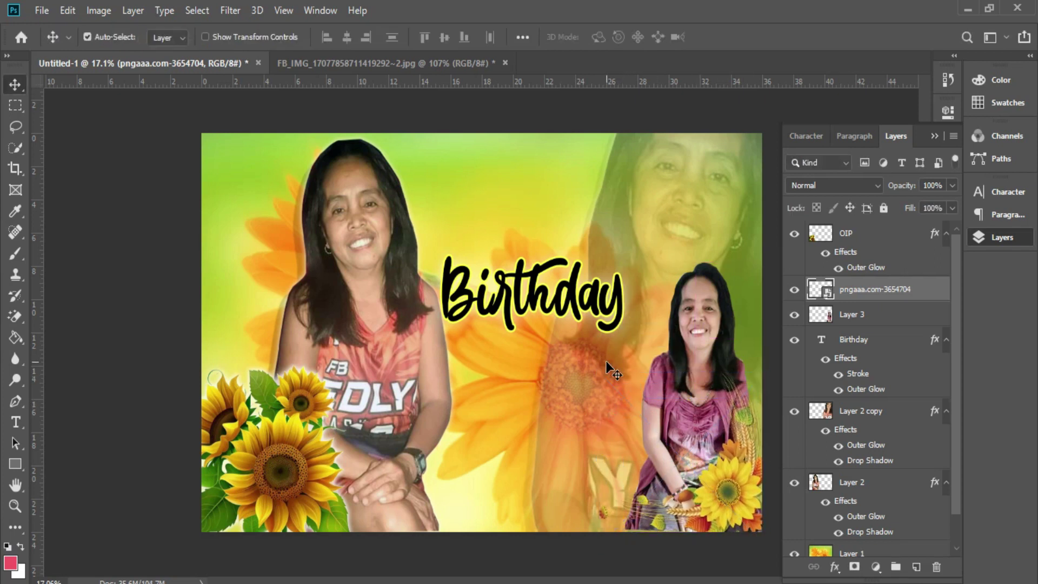
Place pngaaa.com-878604 as an embedded image above the Birthday layer, scale it down and move it beside the text.
{"action": "left_click", "coordinate": [563, 309]}
{"action": "left_click", "coordinate": [41, 11]}
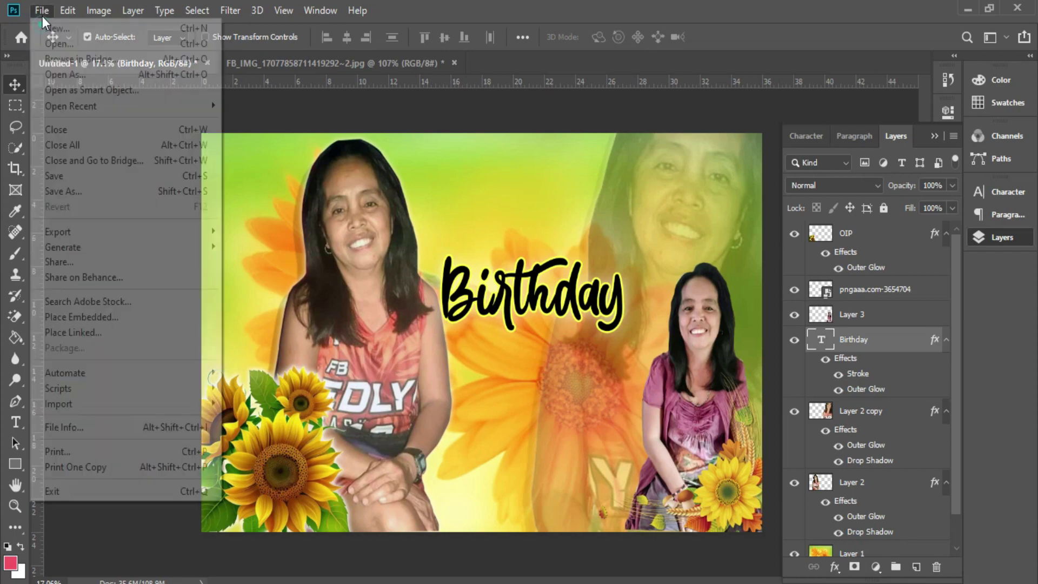
{"action": "left_click", "coordinate": [106, 319]}
{"action": "left_click", "coordinate": [661, 196]}
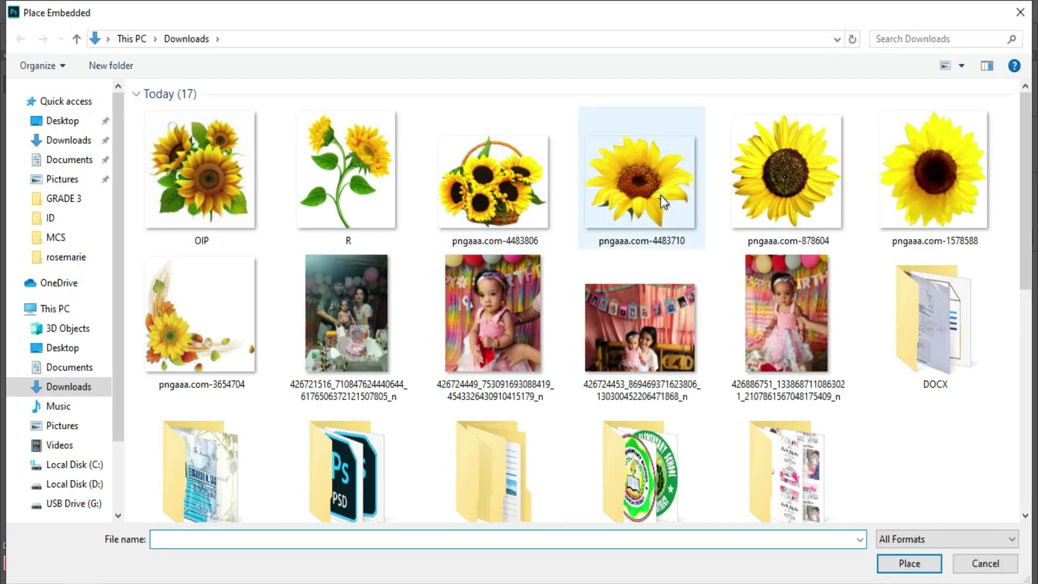
{"action": "double_click", "coordinate": [803, 203]}
{"action": "left_click_drag", "start_coordinate": [481, 166], "coordinate": [481, 382]}
{"action": "left_click_drag", "start_coordinate": [486, 445], "coordinate": [456, 356]}
{"action": "key", "text": "Return"}
Bring the Birthday text layer forward above the newly placed sunflower and nudge the text slightly.
{"action": "left_click", "coordinate": [522, 309]}
{"action": "left_click", "coordinate": [862, 364]}
{"action": "key", "text": "ctrl+bracketright"}
{"action": "mouse_move", "coordinate": [532, 300]}
{"action": "left_mouse_down"}
{"action": "mouse_move", "coordinate": [542, 317]}
{"action": "mouse_move", "coordinate": [533, 304]}
{"action": "left_mouse_up"}
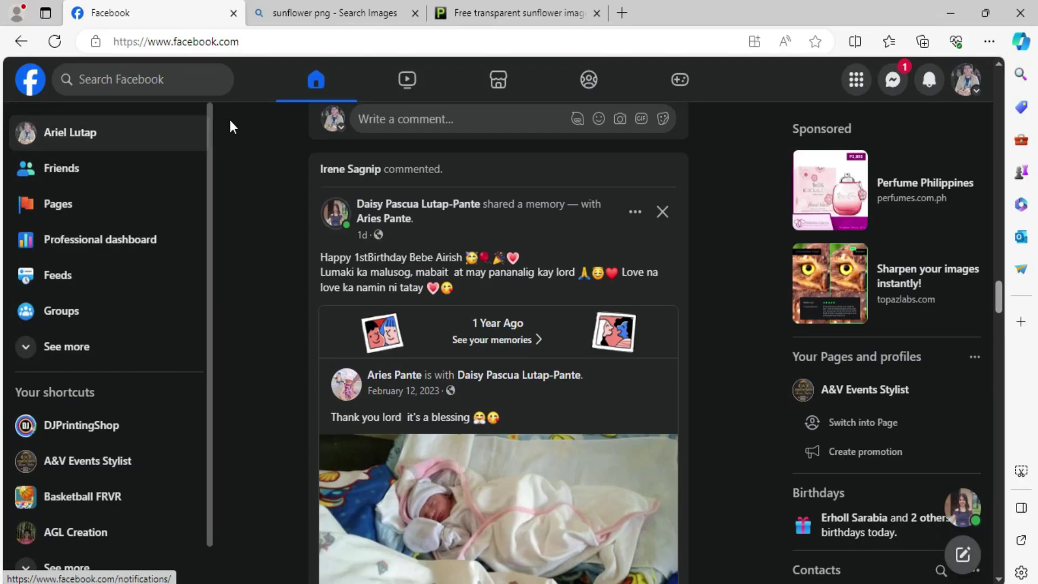
Switch to the Bing image search in the browser and search for "54 png".
{"action": "left_click", "coordinate": [320, 22]}
{"action": "left_click", "coordinate": [134, 89]}
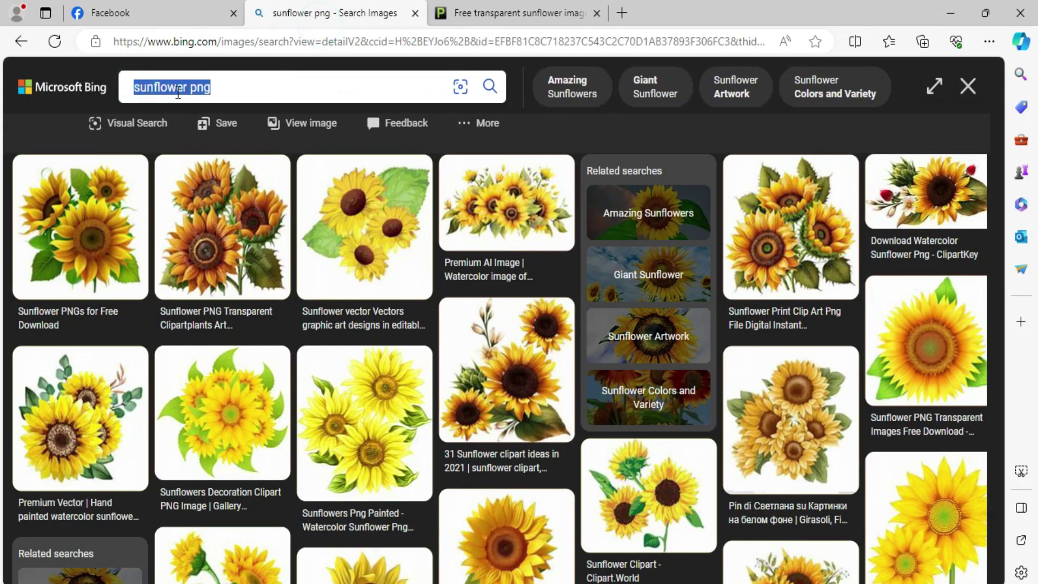
{"action": "left_click", "coordinate": [224, 86]}
{"action": "left_click_drag", "start_coordinate": [185, 87], "coordinate": [101, 111]}
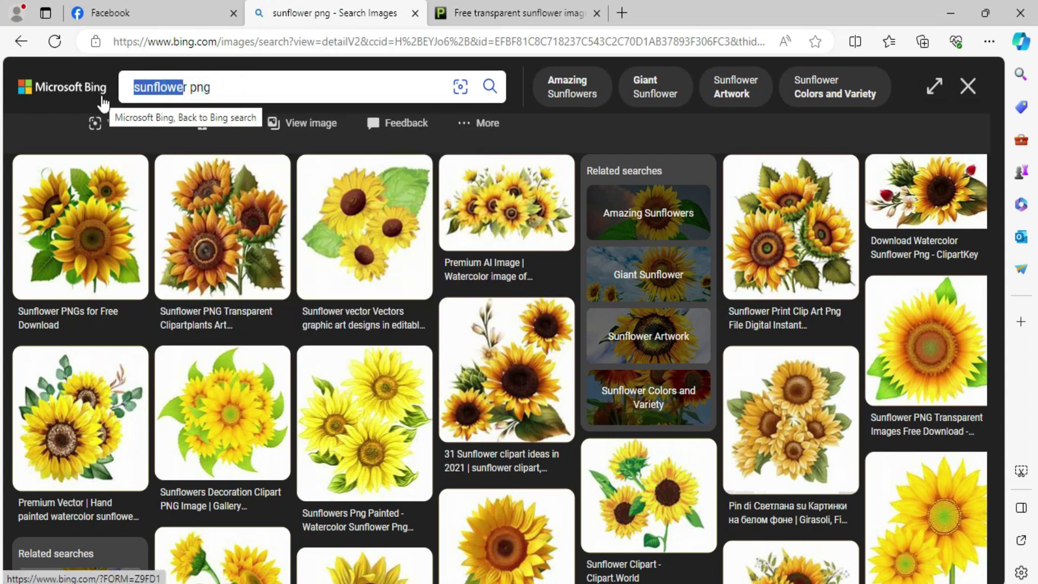
{"action": "key", "text": "BackSpace"}
{"action": "key", "text": "BackSpace"}
{"action": "type", "text": "54"}
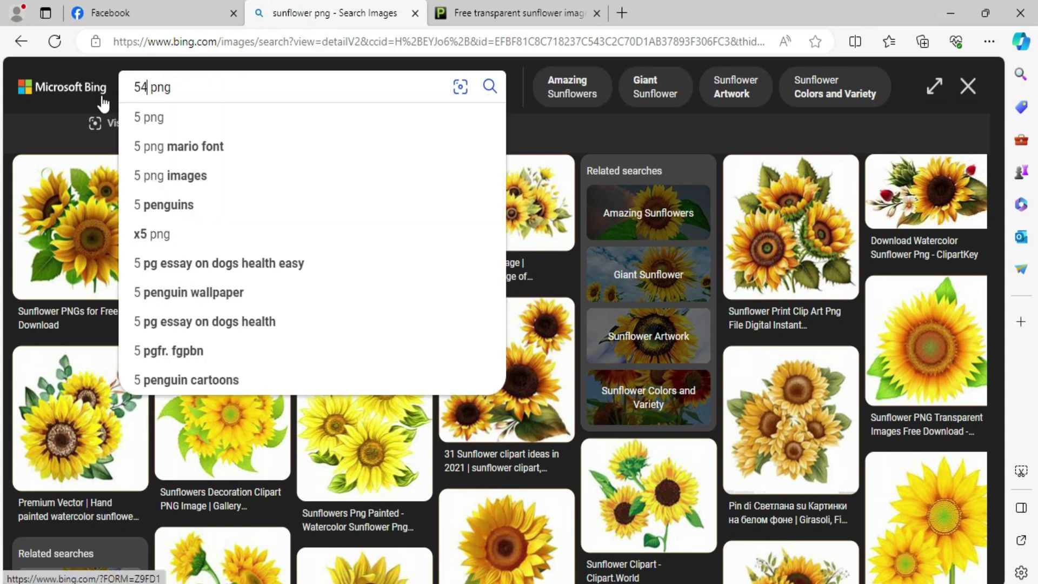
{"action": "key", "text": "Return"}
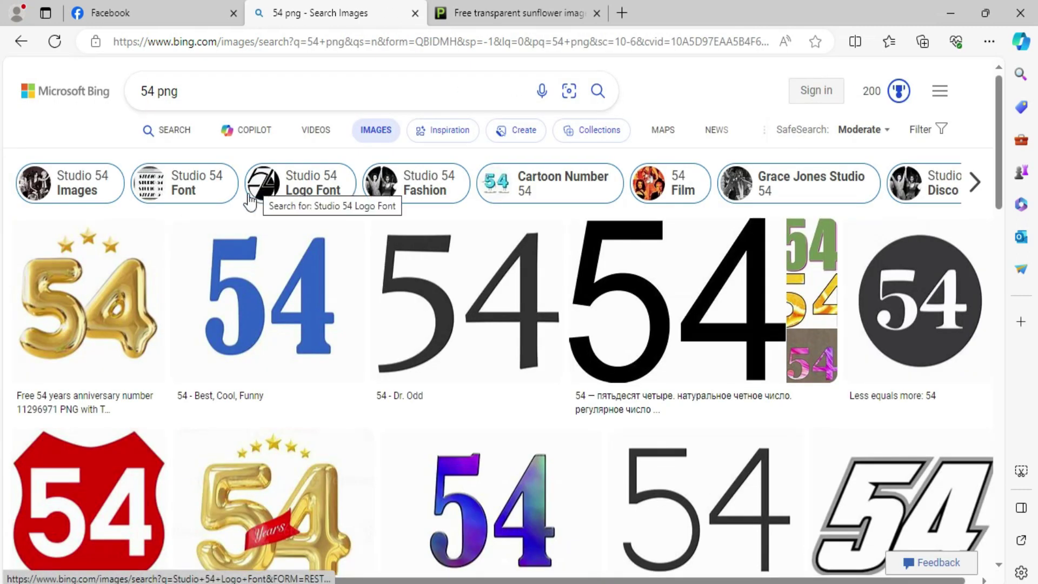
Browse the 54 images and refine the image search to "54 yellow png".
{"action": "scroll", "coordinate": [247, 201], "scroll_direction": "down", "scroll_amount": 3}
{"action": "scroll", "coordinate": [238, 211], "scroll_direction": "up", "scroll_amount": 1}
{"action": "scroll", "coordinate": [228, 214], "scroll_direction": "up", "scroll_amount": 2}
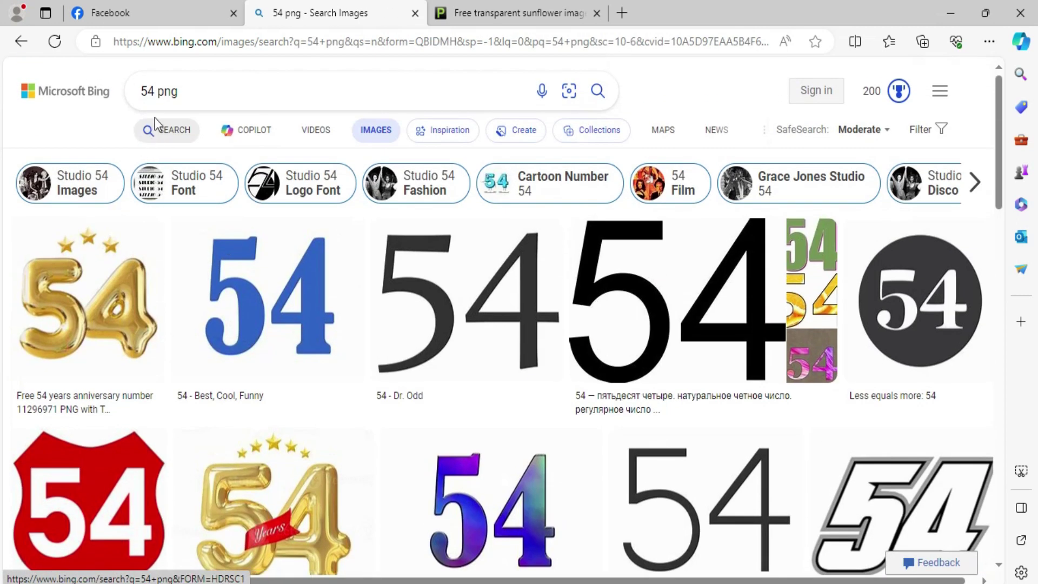
{"action": "left_click", "coordinate": [160, 91]}
{"action": "type", "text": "yellos"}
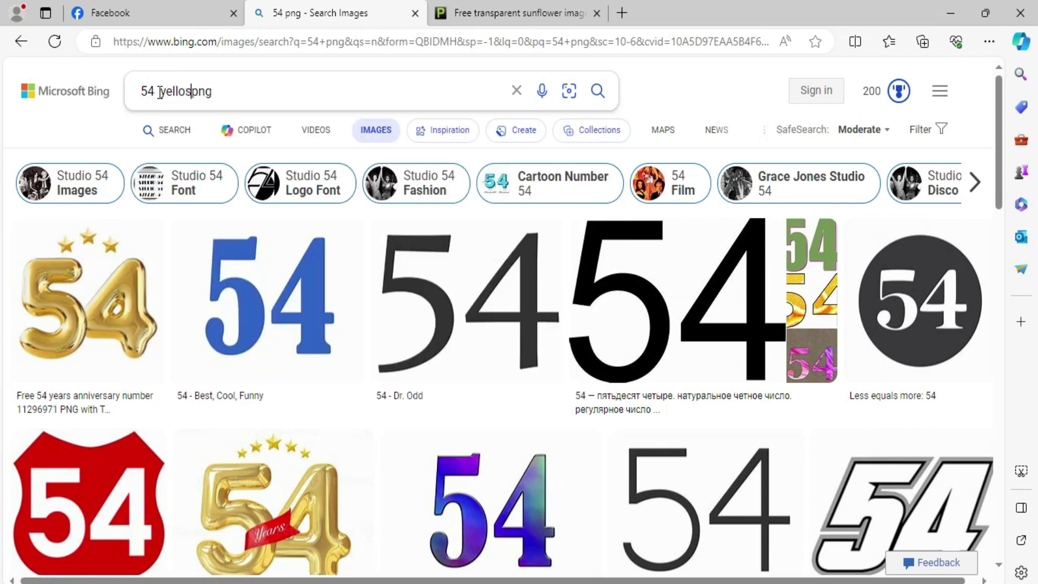
{"action": "type", "text": "w"}
{"action": "key", "text": "Return"}
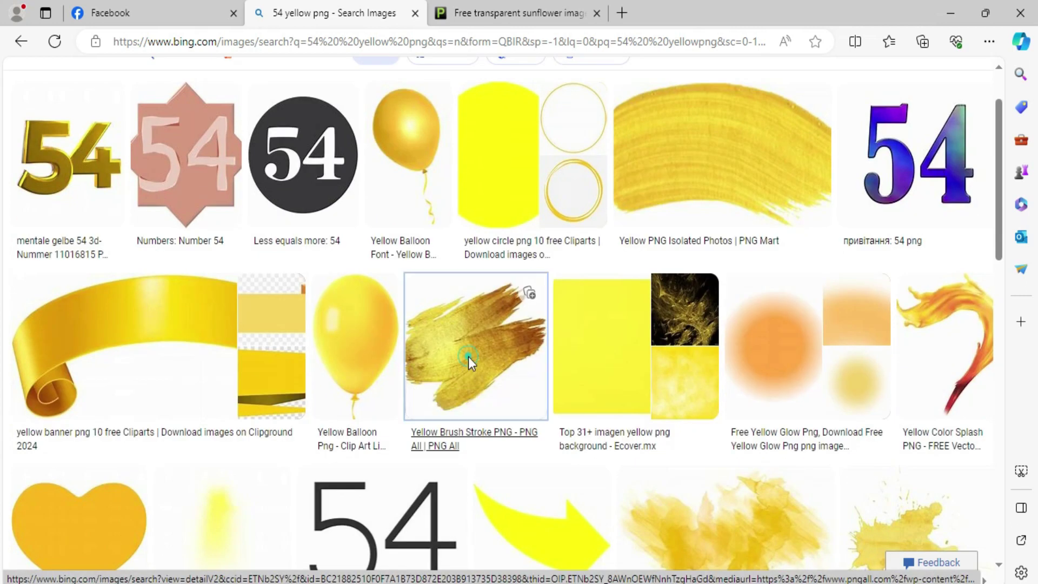
Open the Yellow Brush Stroke PNG image from the results and save it to Downloads as Yellow-Brush-Stroke-PNG.png.
{"action": "left_click", "coordinate": [467, 357]}
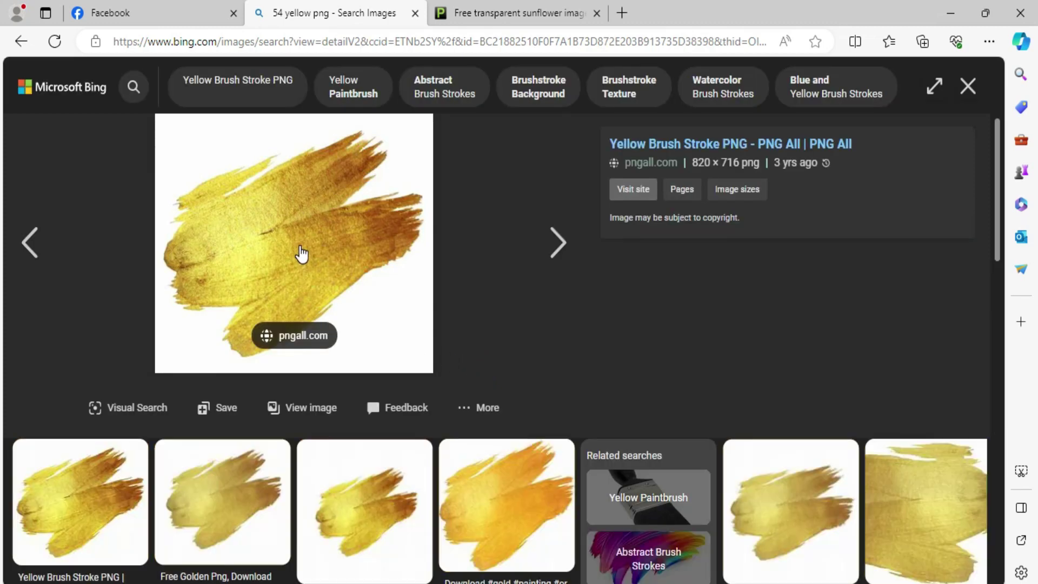
{"action": "right_click", "coordinate": [299, 251]}
{"action": "left_click", "coordinate": [338, 282]}
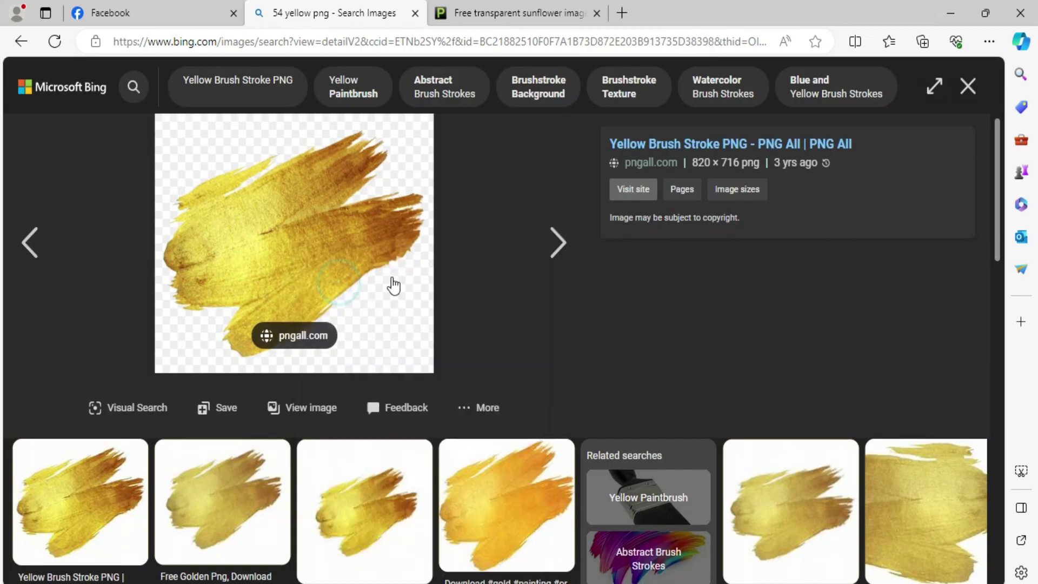
{"action": "key", "text": "Return"}
Return to the "54 yellow png" image results, browse them and open the golden 3D 54 image.
{"action": "left_click", "coordinate": [21, 41]}
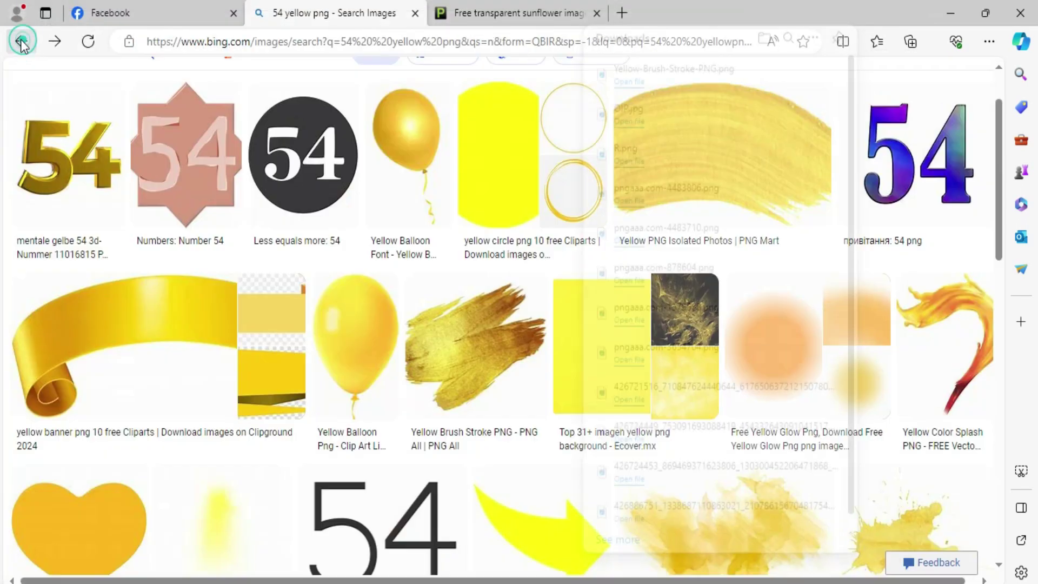
{"action": "scroll", "coordinate": [475, 224], "scroll_direction": "down", "scroll_amount": 10}
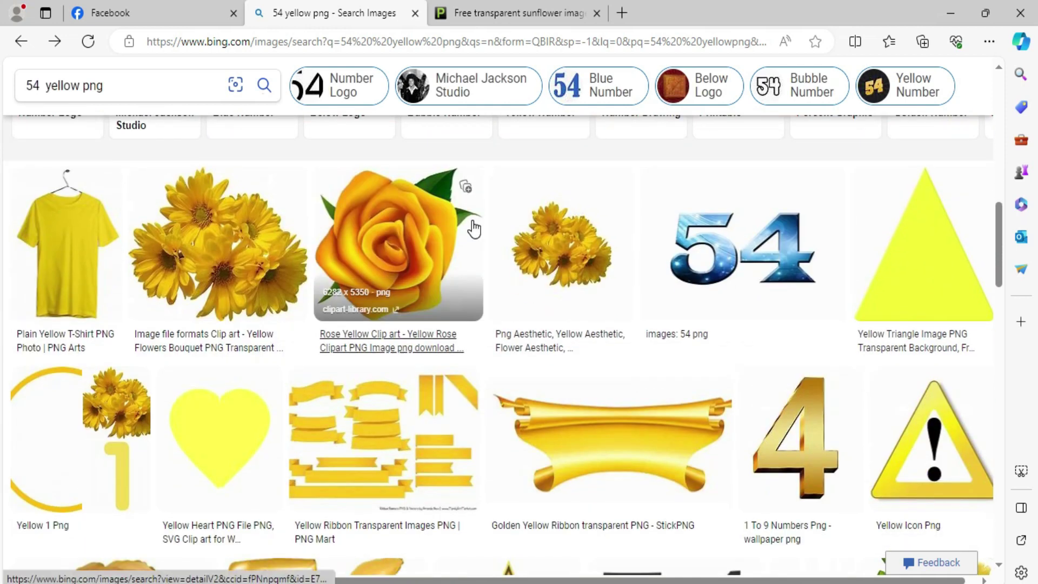
{"action": "scroll", "coordinate": [471, 232], "scroll_direction": "down", "scroll_amount": 4}
{"action": "scroll", "coordinate": [452, 258], "scroll_direction": "down", "scroll_amount": 1}
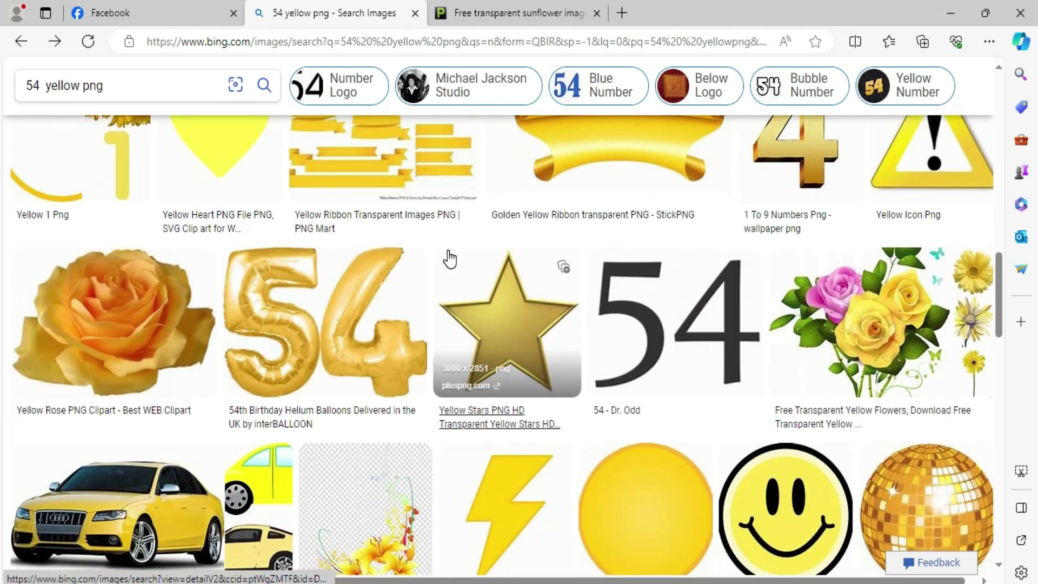
{"action": "scroll", "coordinate": [450, 258], "scroll_direction": "up", "scroll_amount": 10}
{"action": "left_click", "coordinate": [179, 264]}
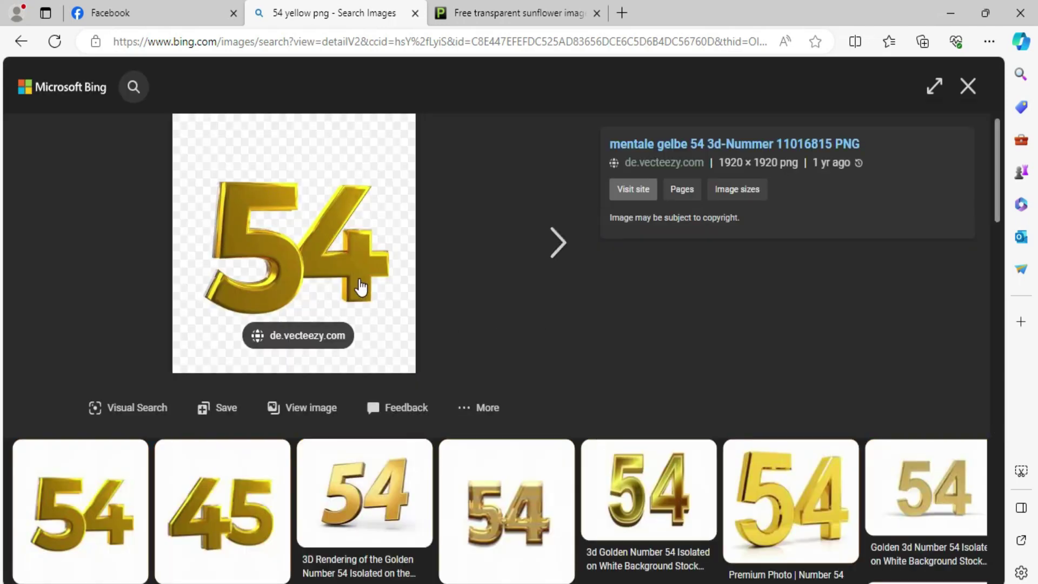
Save the golden 3D 54 image to the computer and copy it to the clipboard.
{"action": "right_click", "coordinate": [358, 276]}
{"action": "left_click", "coordinate": [393, 299]}
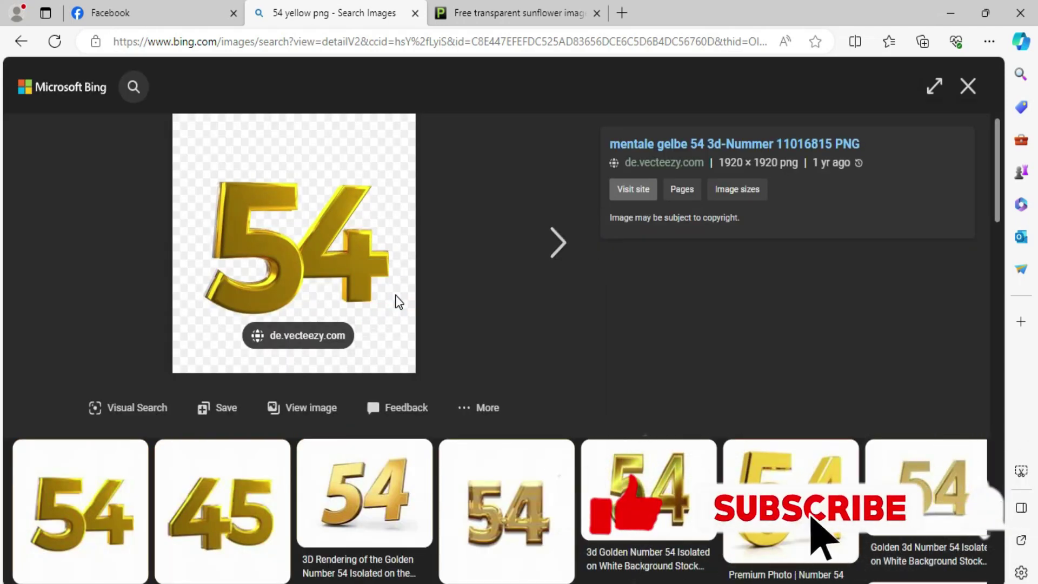
{"action": "key", "text": "Return"}
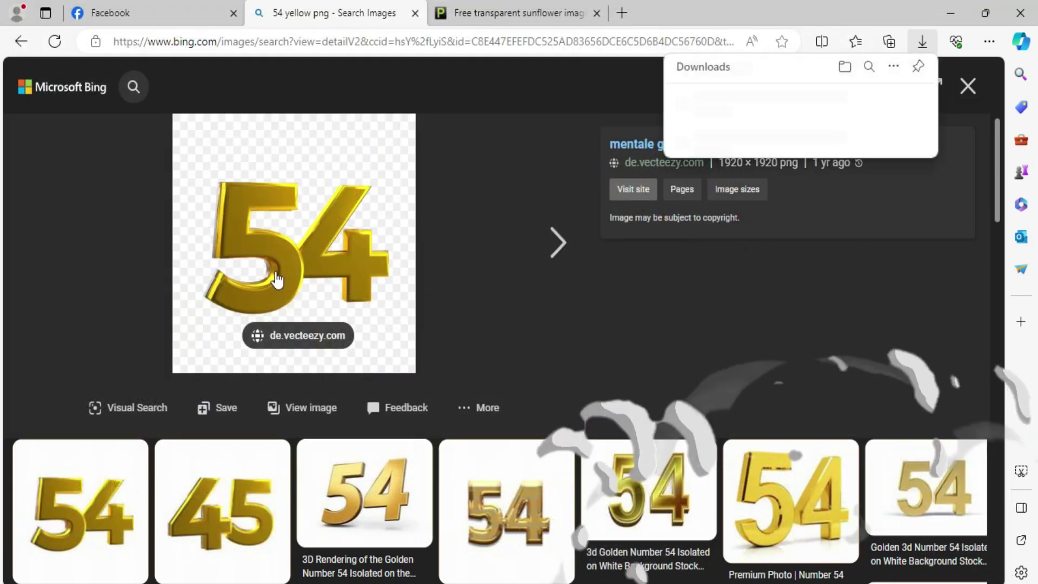
{"action": "right_click", "coordinate": [282, 264]}
{"action": "left_click", "coordinate": [362, 330]}
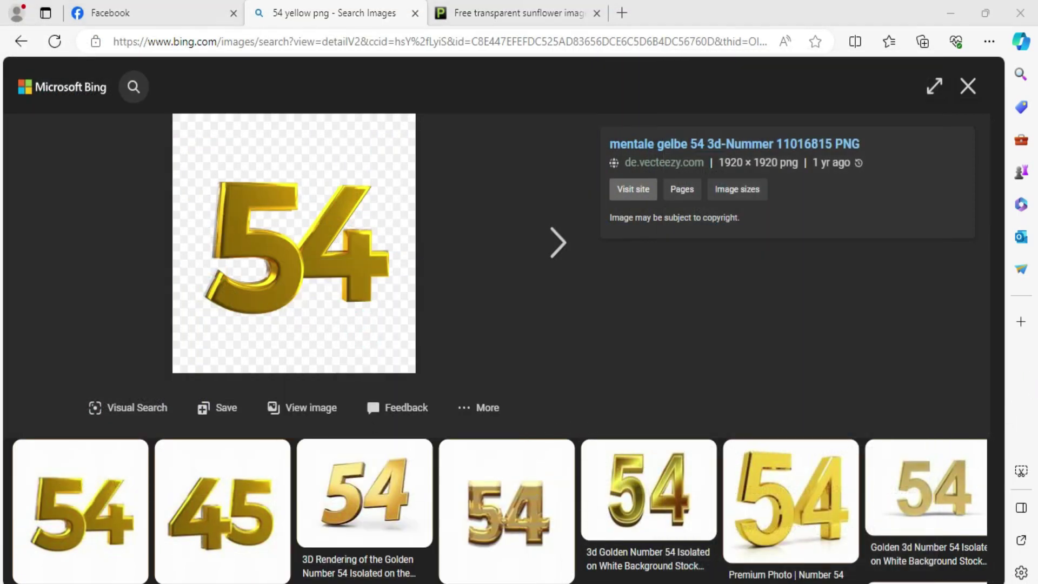
Switch to Photoshop and place the Yellow-Brush-Stroke-PNG image as an embedded layer directly above Layer 1.
{"action": "key", "text": "alt+Tab"}
{"action": "right_click", "coordinate": [463, 222]}
{"action": "left_click", "coordinate": [476, 226]}
{"action": "left_click", "coordinate": [42, 10]}
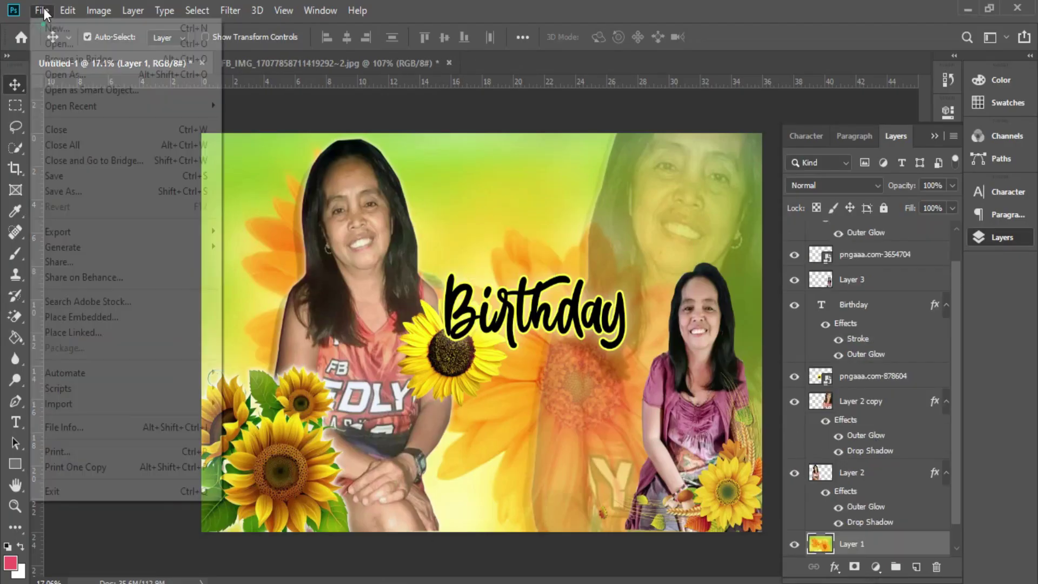
{"action": "left_click", "coordinate": [151, 317]}
{"action": "left_click", "coordinate": [343, 195]}
{"action": "double_click", "coordinate": [343, 195]}
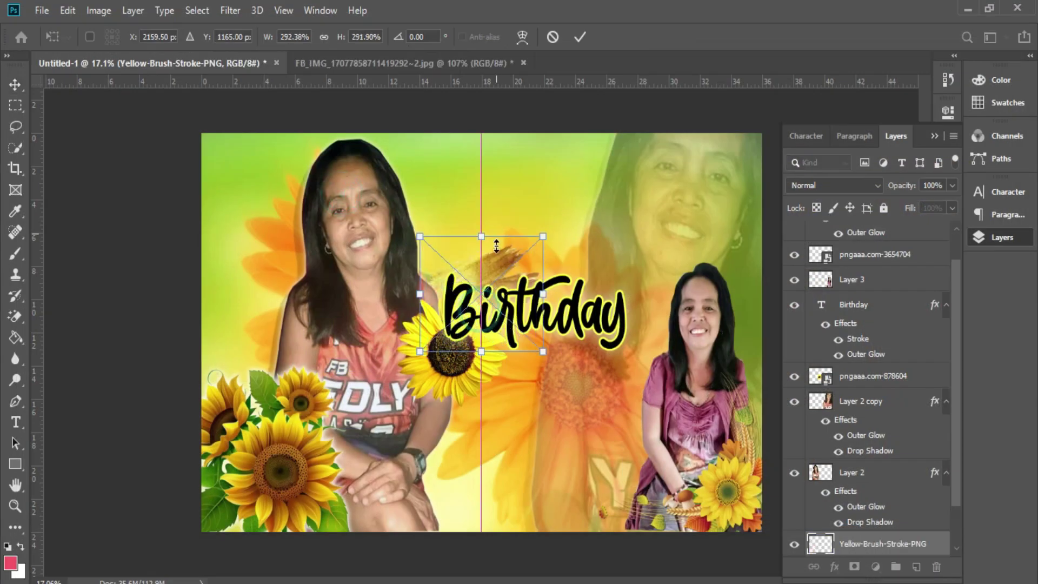
Resize and position the placed brush stroke above the Birthday text, between the portraits.
{"action": "left_click_drag", "start_coordinate": [515, 218], "coordinate": [506, 234]}
{"action": "left_click_drag", "start_coordinate": [552, 291], "coordinate": [579, 316]}
{"action": "mouse_move", "coordinate": [563, 265]}
{"action": "left_mouse_down"}
{"action": "mouse_move", "coordinate": [563, 277]}
{"action": "mouse_move", "coordinate": [616, 217]}
{"action": "left_mouse_up"}
{"action": "key", "text": "Return"}
Paste the copied golden 54 graphic and erase its background with the Magic Eraser tool.
{"action": "key", "text": "ctrl+v"}
{"action": "key", "text": "ctrl+t"}
{"action": "key", "text": "Return"}
{"action": "key", "text": "w"}
{"action": "left_click", "coordinate": [561, 172]}
{"action": "key", "text": "Delete"}
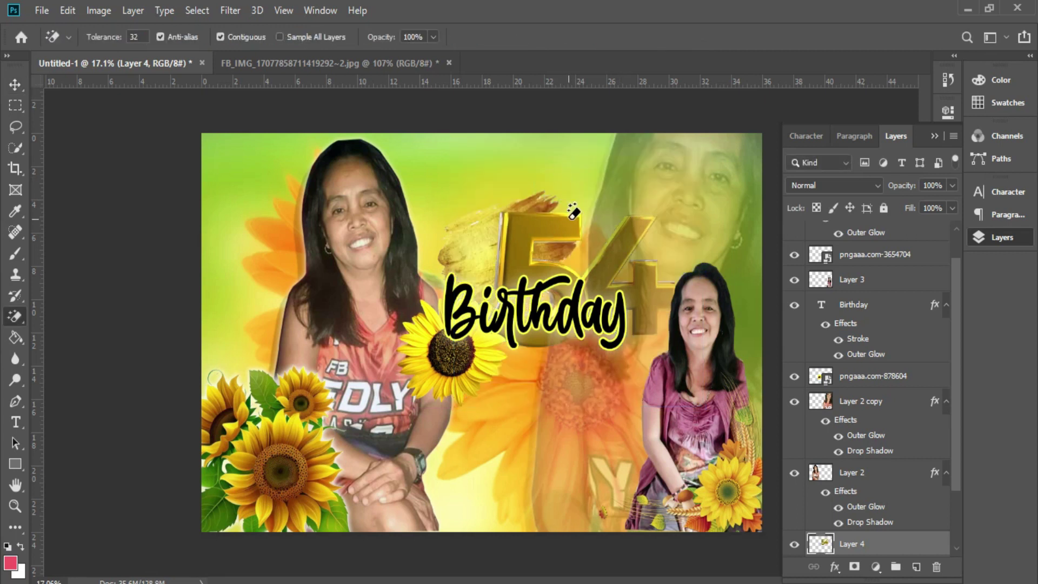
Scale down the golden 54 and position it over the brush stroke, just above the Birthday text.
{"action": "key", "text": "ctrl+t"}
{"action": "left_click_drag", "start_coordinate": [675, 346], "coordinate": [588, 284]}
{"action": "left_click_drag", "start_coordinate": [559, 230], "coordinate": [538, 221]}
{"action": "scroll", "coordinate": [545, 222], "scroll_direction": "up", "scroll_amount": 4}
{"action": "mouse_move", "coordinate": [569, 323]}
{"action": "left_mouse_down"}
{"action": "mouse_move", "coordinate": [590, 332]}
{"action": "mouse_move", "coordinate": [589, 324]}
{"action": "left_mouse_up"}
{"action": "key", "text": "Return"}
{"action": "key", "text": "w"}
{"action": "scroll", "coordinate": [589, 323], "scroll_direction": "down", "scroll_amount": 1}
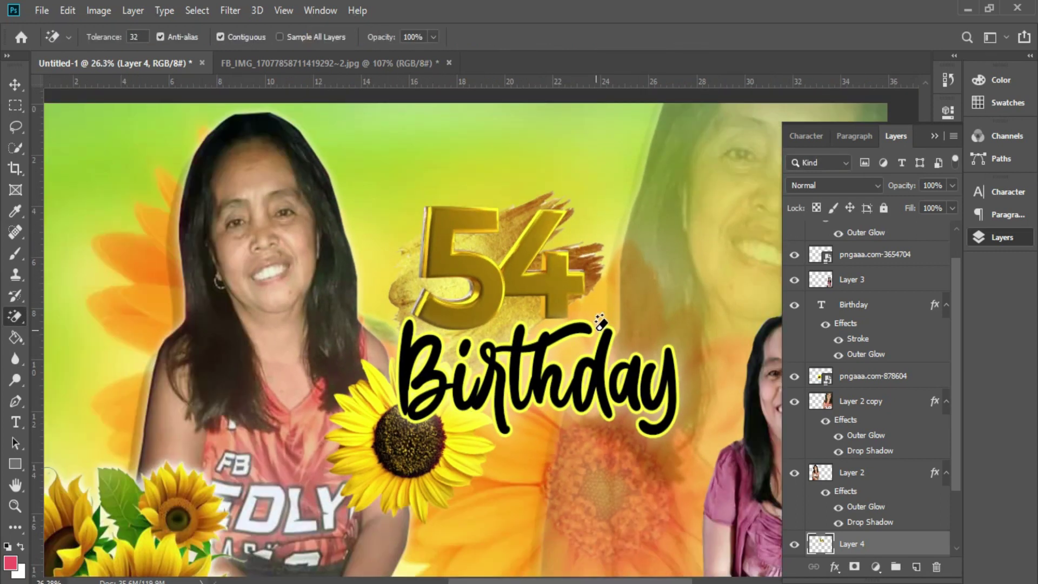
Duplicate the Birthday text above the 54 and change the copy's wording to "Happy".
{"action": "key", "text": "v"}
{"action": "left_click_drag", "start_coordinate": [522, 389], "coordinate": [459, 192]}
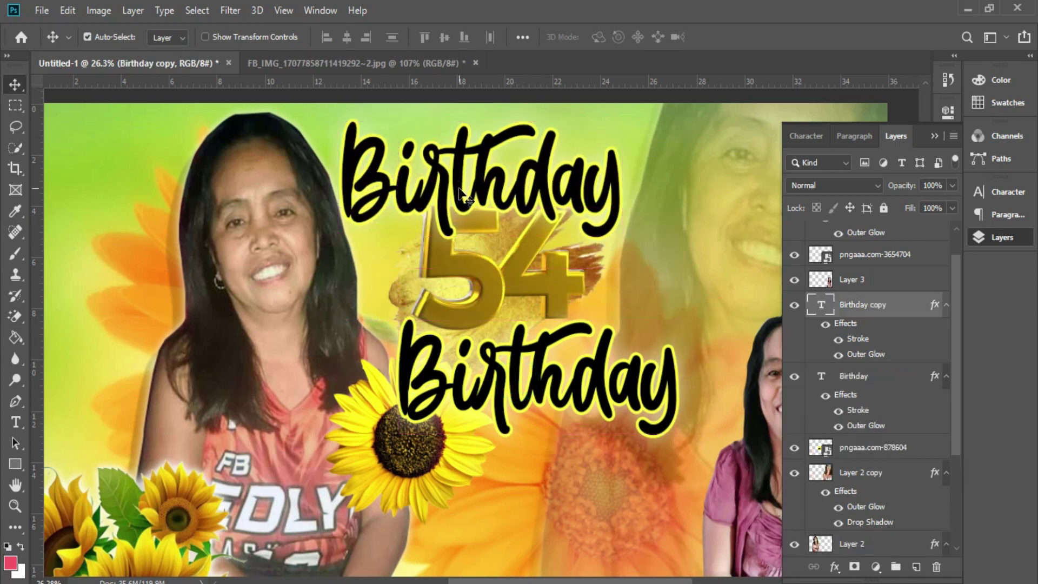
{"action": "key", "text": "t"}
{"action": "left_click", "coordinate": [460, 192]}
{"action": "key", "text": "ctrl+a"}
{"action": "type", "text": "Happy"}
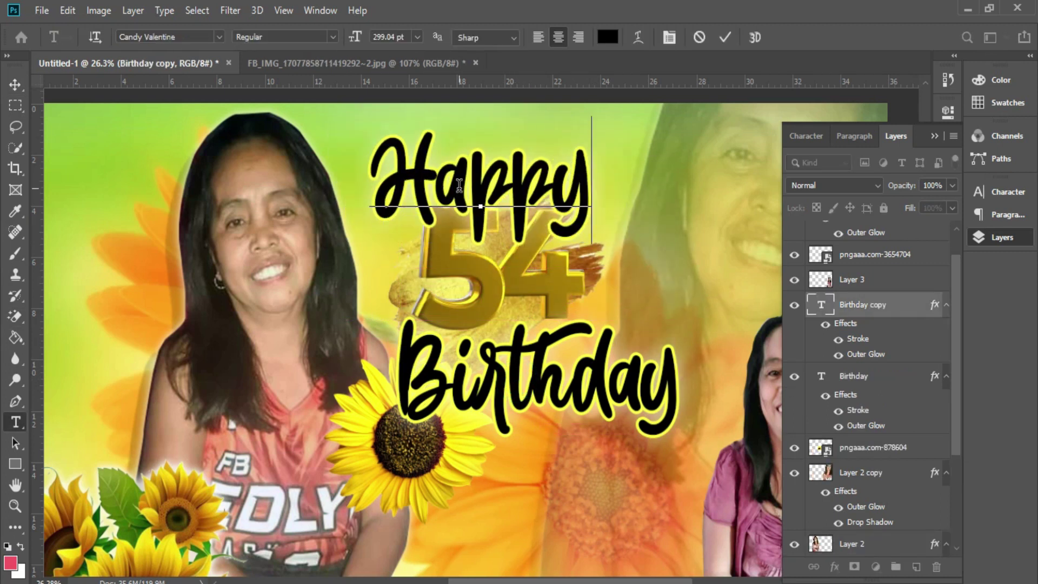
{"action": "key", "text": "ctrl+Return"}
Scale the Happy text down to about 64% and place it above the 54, toward the large portrait.
{"action": "key", "text": "ctrl+t"}
{"action": "left_click_drag", "start_coordinate": [580, 180], "coordinate": [473, 181]}
{"action": "key", "text": "Return"}
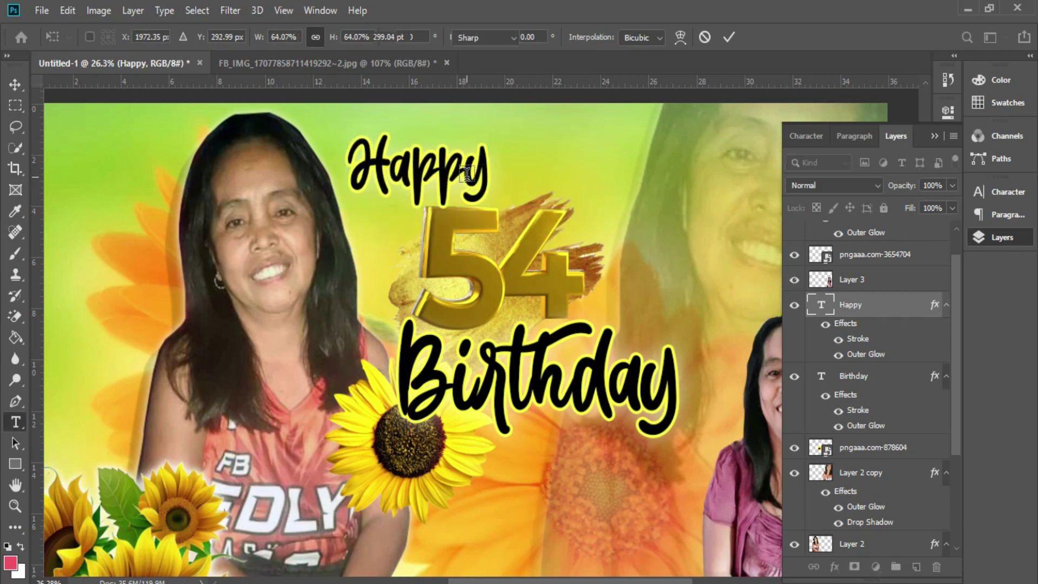
Duplicate the Happy text, change the copy to "th" and place it beside the top of the 54.
{"action": "key", "text": "v"}
{"action": "left_click_drag", "start_coordinate": [456, 192], "coordinate": [687, 257]}
{"action": "key", "text": "t"}
{"action": "left_click", "coordinate": [674, 247]}
{"action": "key", "text": "ctrl+a"}
{"action": "type", "text": "th"}
{"action": "left_click_drag", "start_coordinate": [653, 297], "coordinate": [632, 319]}
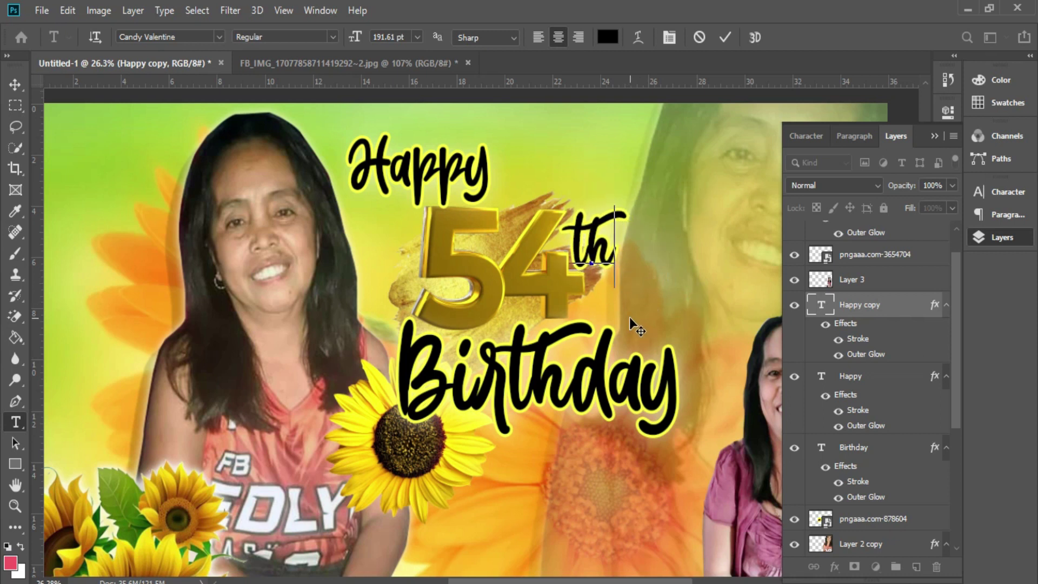
{"action": "key", "text": "ctrl+Return"}
Add a new text line below Birthday with the celebrant's first name in gold #cc9900.
{"action": "scroll", "coordinate": [508, 399], "scroll_direction": "down", "scroll_amount": 3}
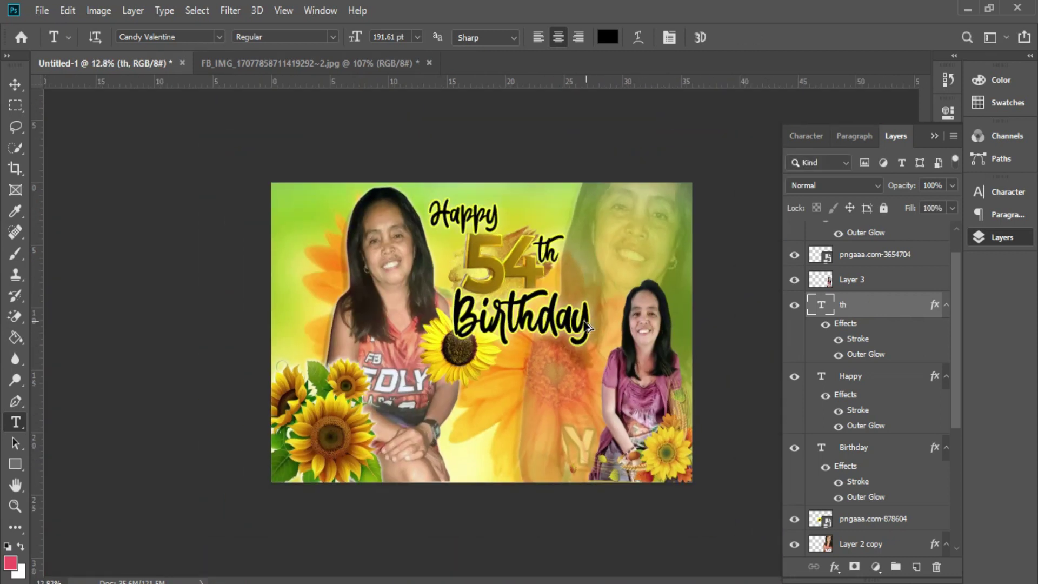
{"action": "scroll", "coordinate": [508, 398], "scroll_direction": "up", "scroll_amount": 1}
{"action": "left_click", "coordinate": [426, 389]}
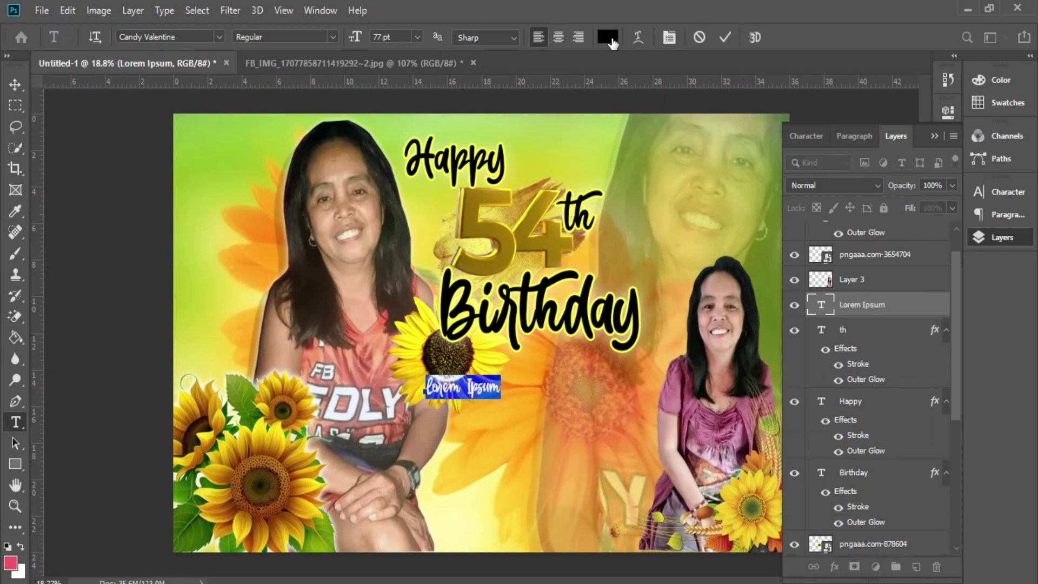
{"action": "left_click", "coordinate": [608, 38]}
{"action": "left_click", "coordinate": [303, 452]}
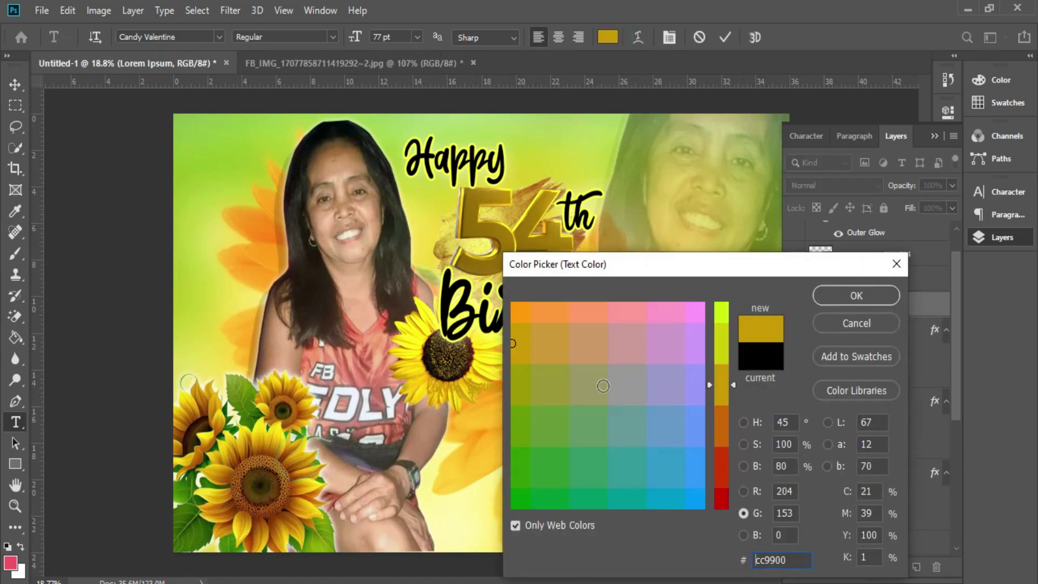
{"action": "left_click", "coordinate": [843, 298]}
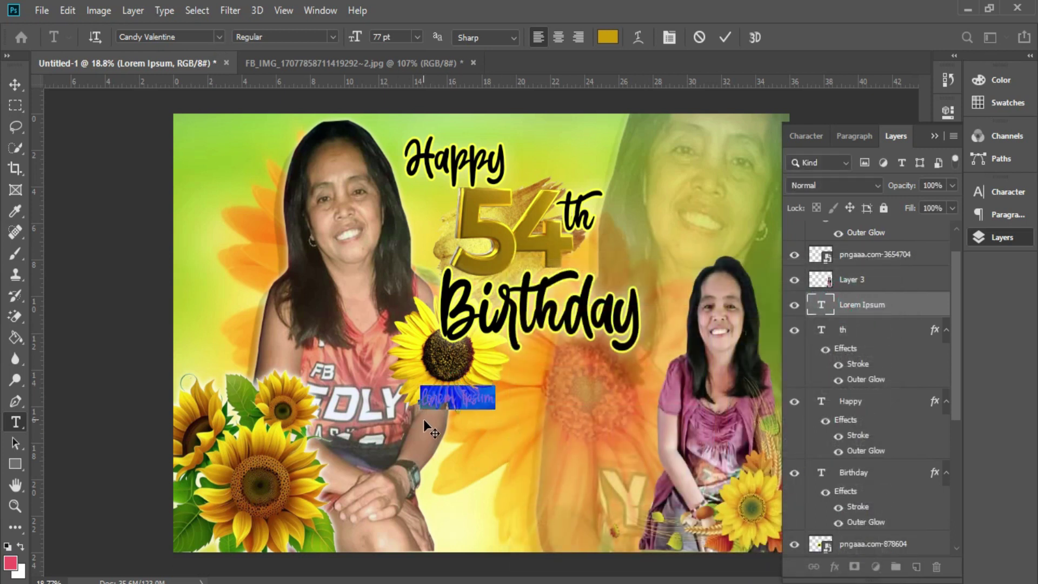
{"action": "triple_click", "coordinate": [466, 394]}
{"action": "type", "text": "Pzonarie"}
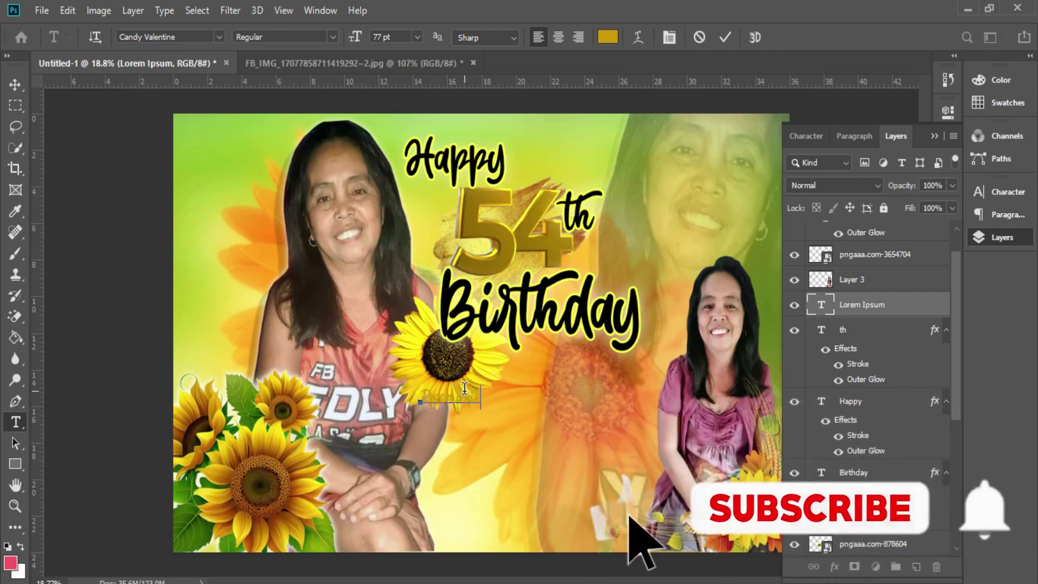
{"action": "key", "text": "ctrl+Return"}
Enlarge the name text to about 420 pt and position it beneath Birthday, spanning between the two portraits.
{"action": "key", "text": "ctrl+t"}
{"action": "left_click_drag", "start_coordinate": [476, 397], "coordinate": [662, 397]}
{"action": "left_click_drag", "start_coordinate": [392, 401], "coordinate": [352, 387]}
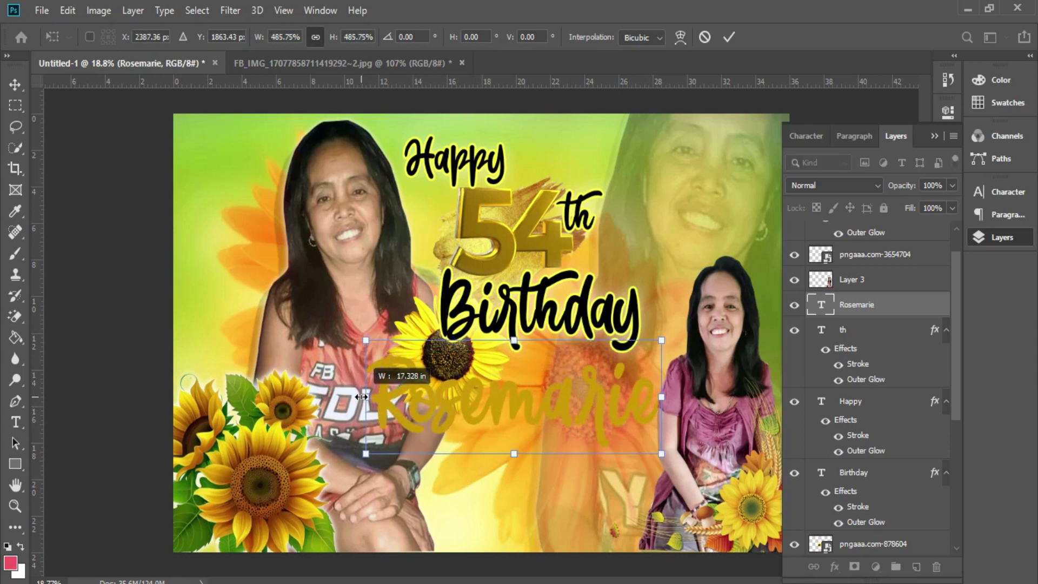
{"action": "left_click_drag", "start_coordinate": [478, 400], "coordinate": [501, 393]}
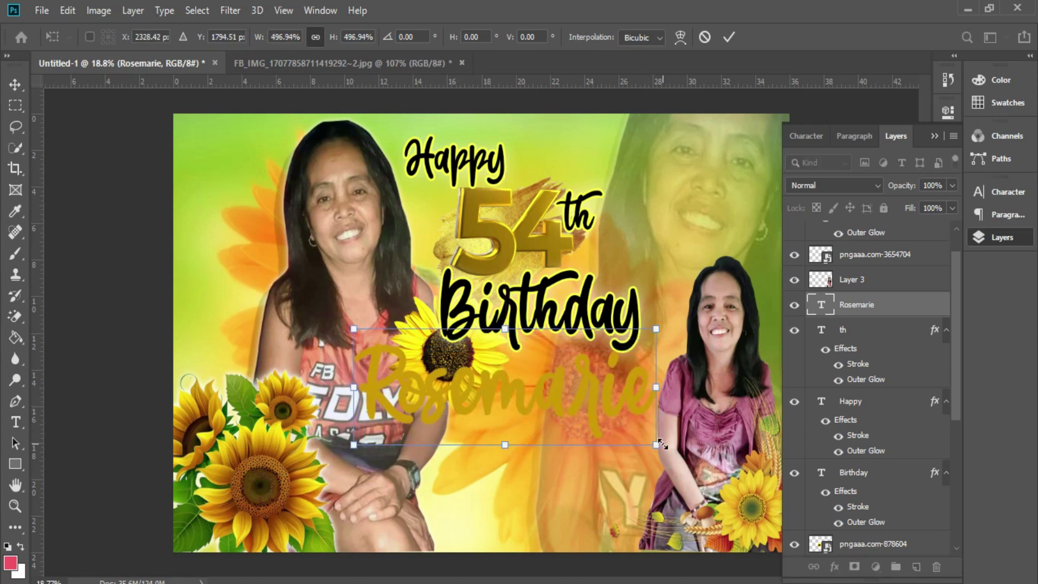
{"action": "left_click_drag", "start_coordinate": [656, 444], "coordinate": [687, 460]}
{"action": "key", "text": "Return"}
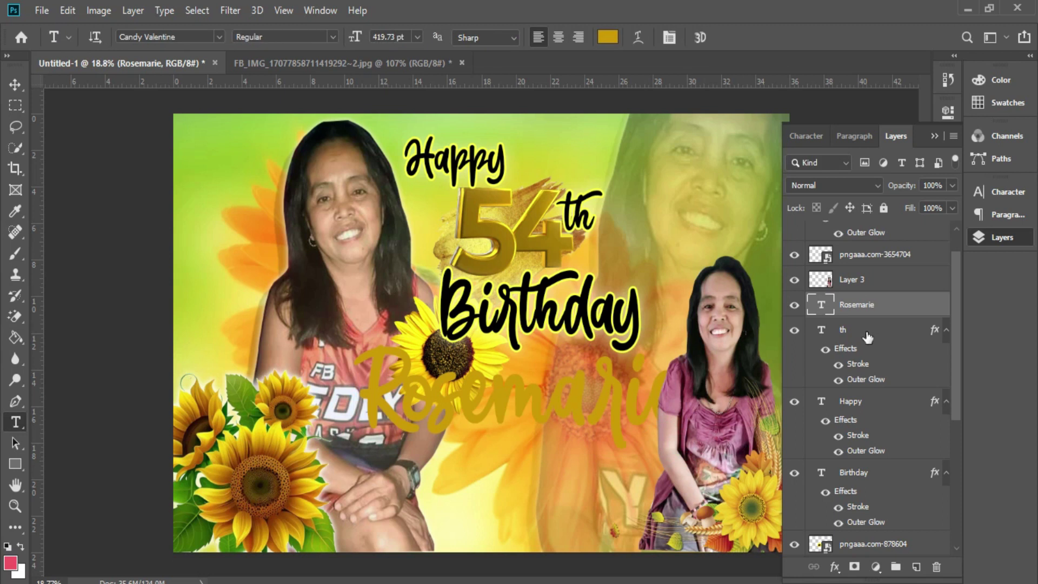
Move the name text layer above Layer 3 and enable a drop shadow on it.
{"action": "left_click_drag", "start_coordinate": [869, 298], "coordinate": [870, 284]}
{"action": "right_click", "coordinate": [869, 284]}
{"action": "left_click", "coordinate": [775, 24]}
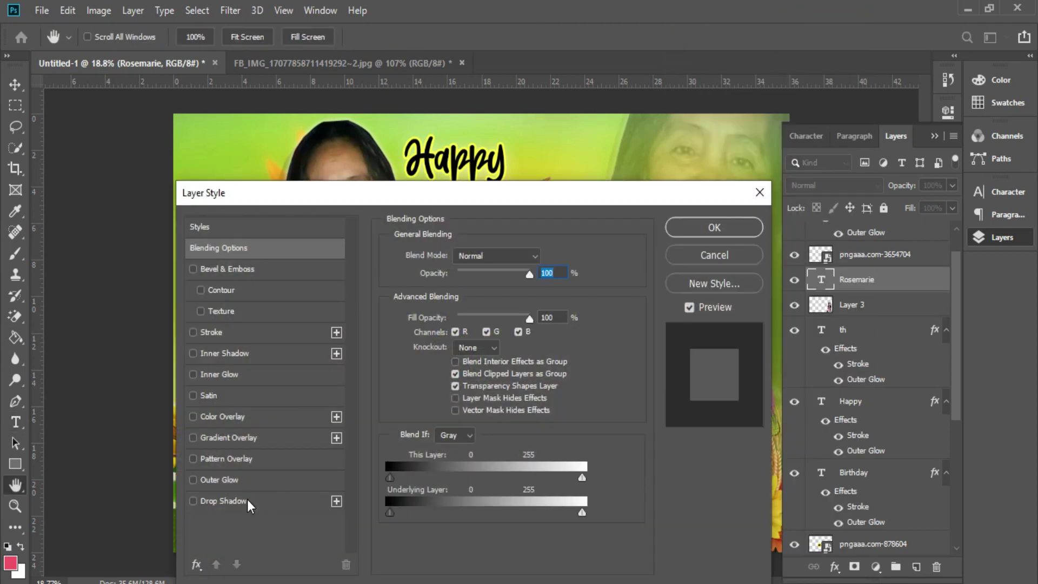
{"action": "left_click", "coordinate": [236, 504]}
{"action": "left_click_drag", "start_coordinate": [256, 193], "coordinate": [537, 280]}
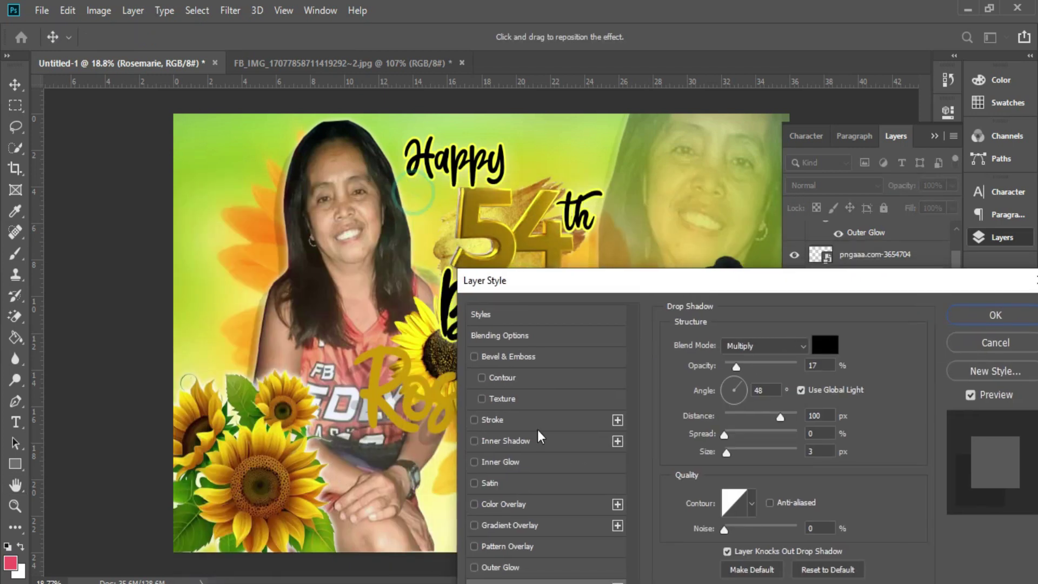
Add a 14 px outside stroke and a smooth inner bevel to the name text.
{"action": "left_click", "coordinate": [494, 420]}
{"action": "left_click_drag", "start_coordinate": [757, 281], "coordinate": [566, 449]}
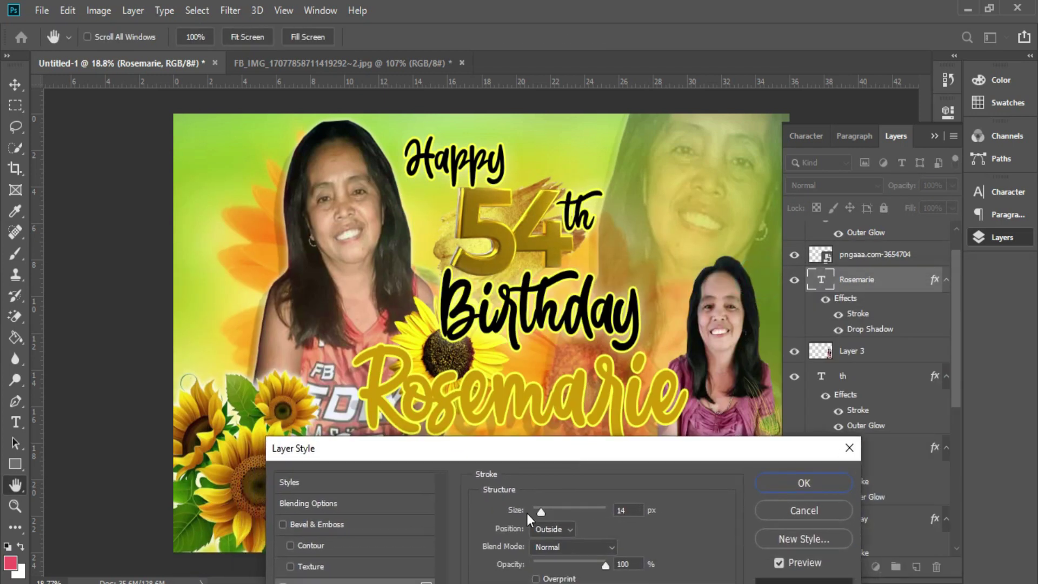
{"action": "left_click", "coordinate": [341, 525]}
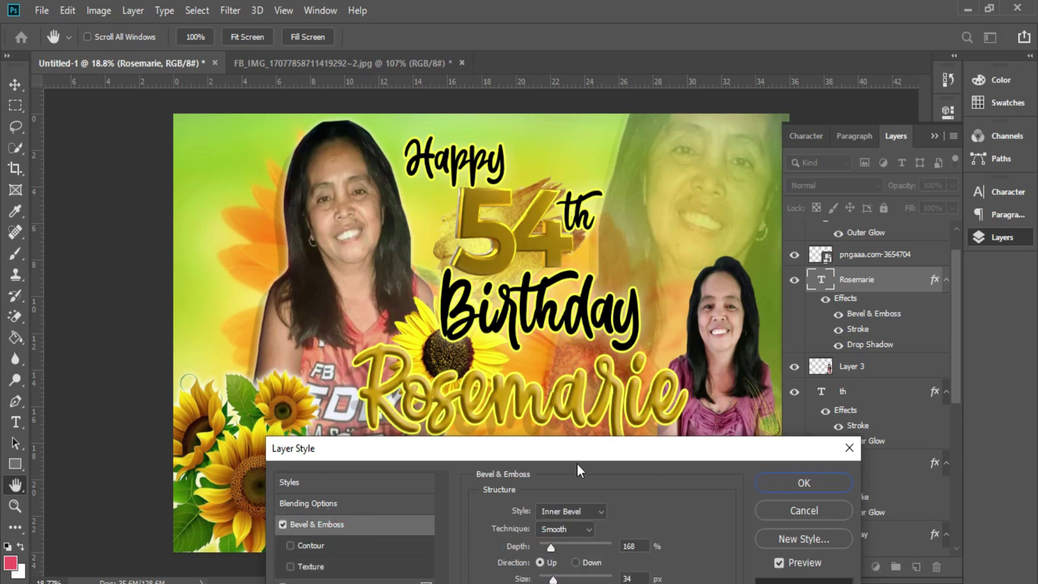
Set the name text's drop shadow to 38% opacity and 51 px distance, and apply the layer style.
{"action": "left_click_drag", "start_coordinate": [582, 450], "coordinate": [829, 176]}
{"action": "left_click", "coordinate": [578, 483]}
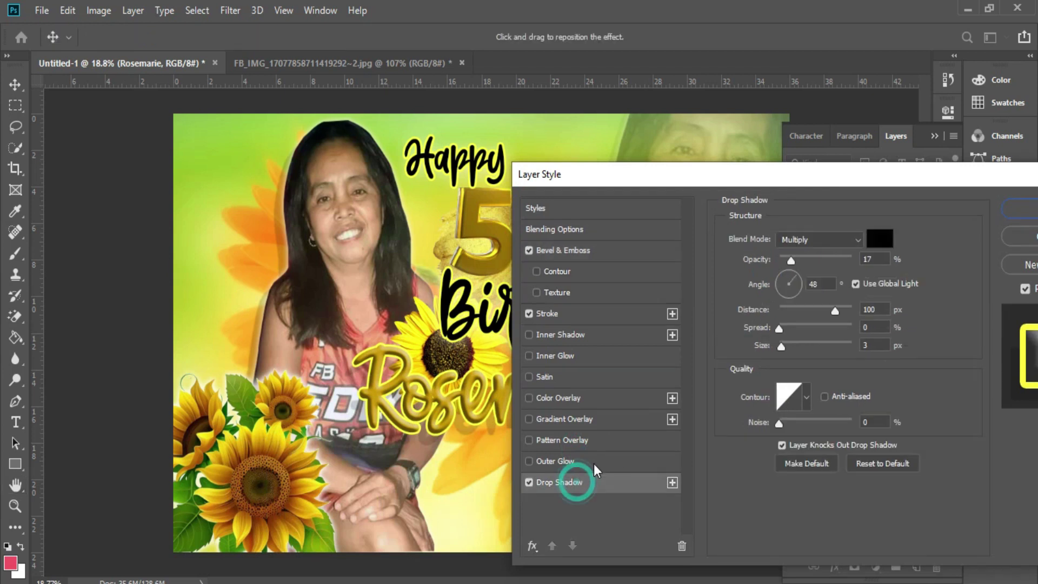
{"action": "mouse_move", "coordinate": [791, 260]}
{"action": "left_mouse_down"}
{"action": "mouse_move", "coordinate": [821, 257]}
{"action": "mouse_move", "coordinate": [808, 259]}
{"action": "left_mouse_up"}
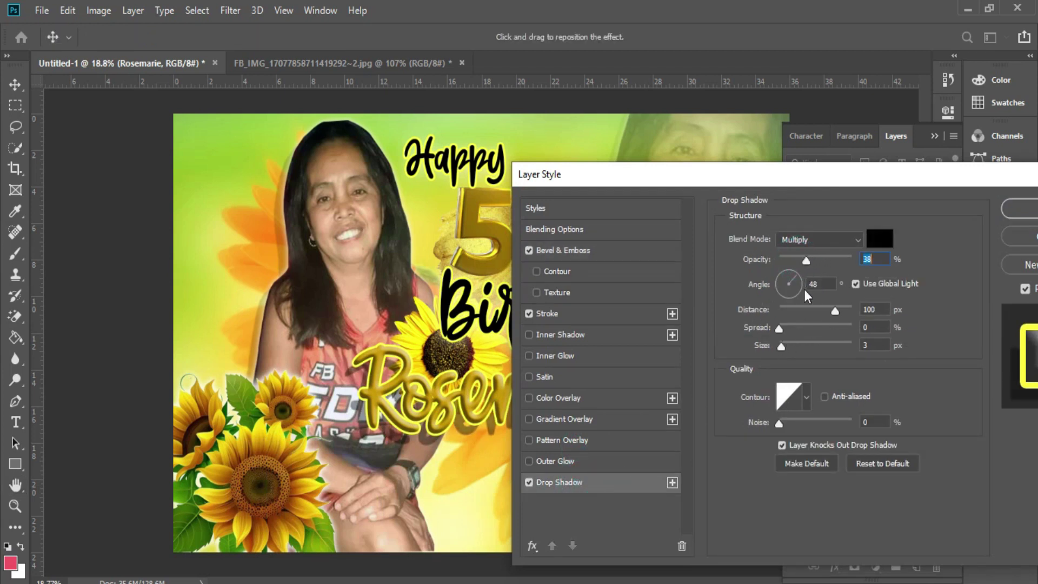
{"action": "left_click_drag", "start_coordinate": [836, 312], "coordinate": [819, 312]}
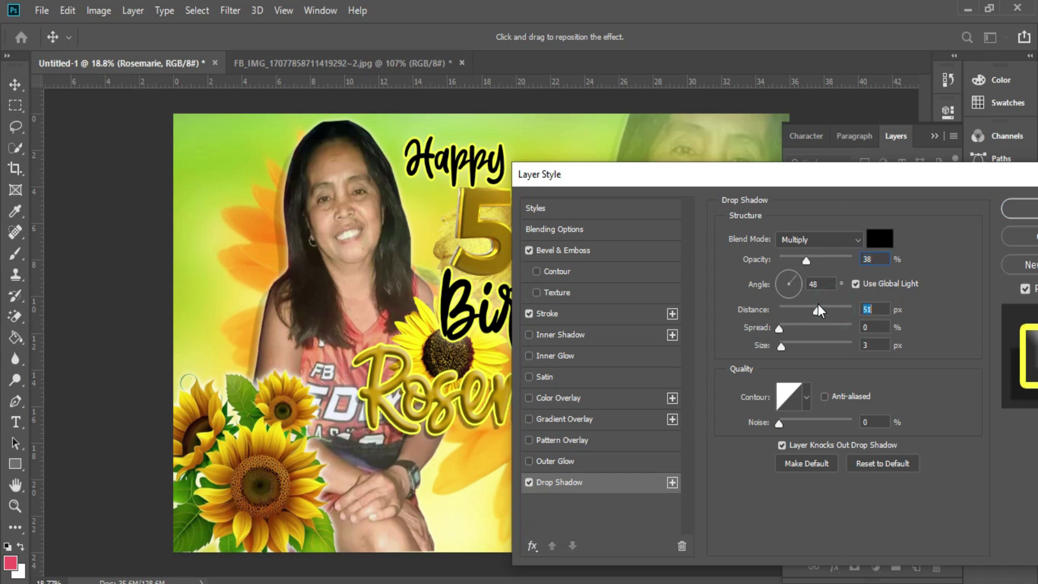
{"action": "left_click", "coordinate": [1024, 211]}
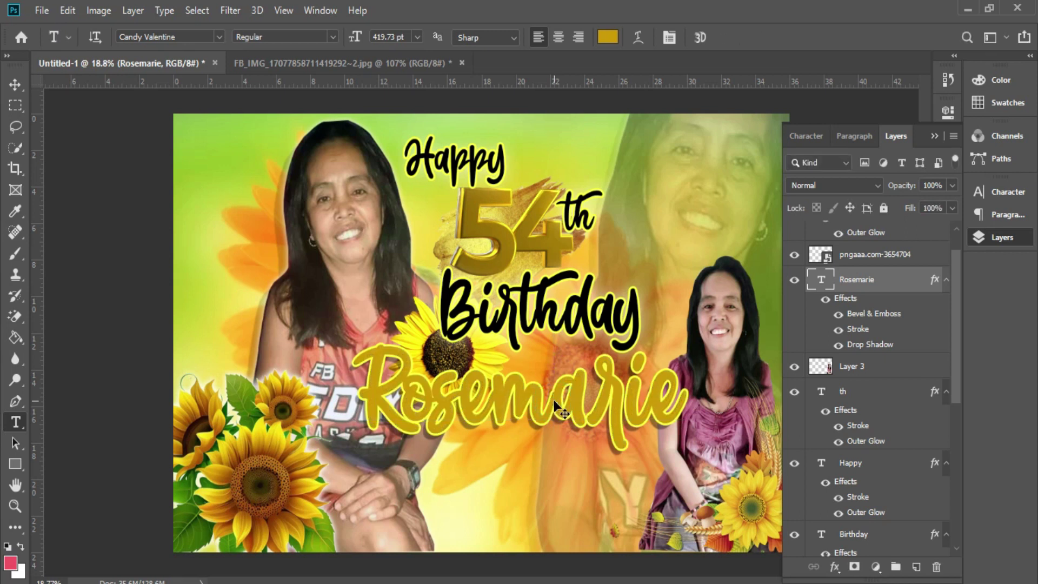
Nudge the name text upward, closer to the Birthday text.
{"action": "key", "text": "v"}
{"action": "key", "text": "Up"}
{"action": "key", "text": "Up"}
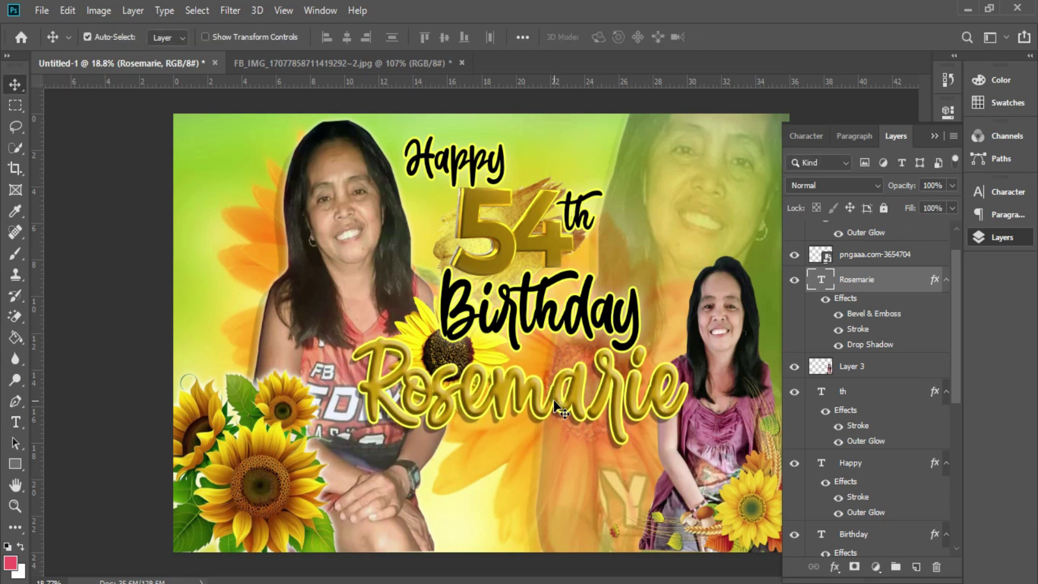
{"action": "scroll", "coordinate": [560, 411], "scroll_direction": "down", "scroll_amount": 2}
{"action": "scroll", "coordinate": [626, 470], "scroll_direction": "up", "scroll_amount": 2}
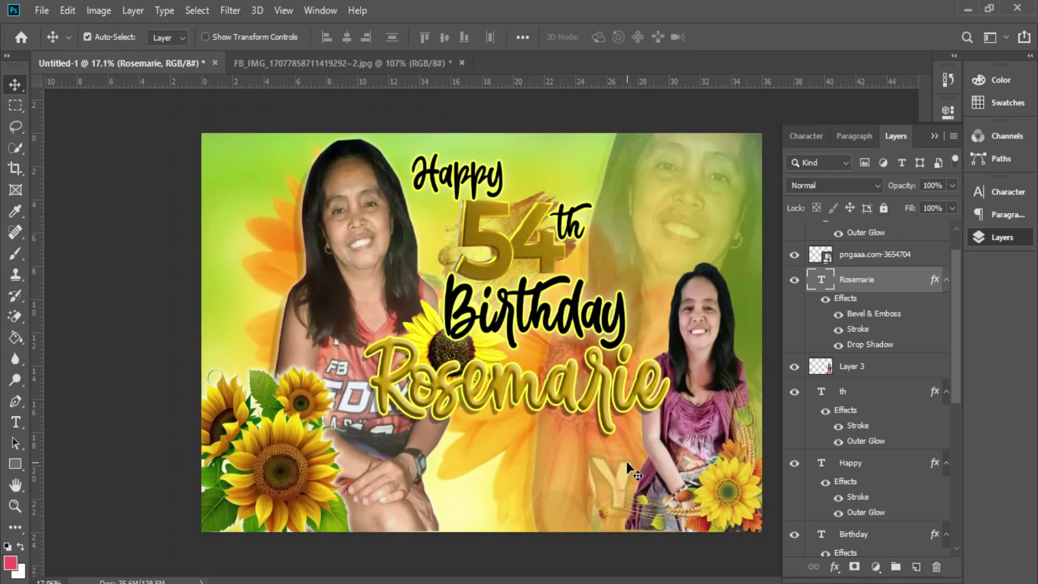
Nudge the name text and the sunflower behind it into place beneath the Birthday text.
{"action": "right_click", "coordinate": [439, 401]}
{"action": "left_click", "coordinate": [455, 408]}
{"action": "left_click_drag", "start_coordinate": [455, 354], "coordinate": [471, 358]}
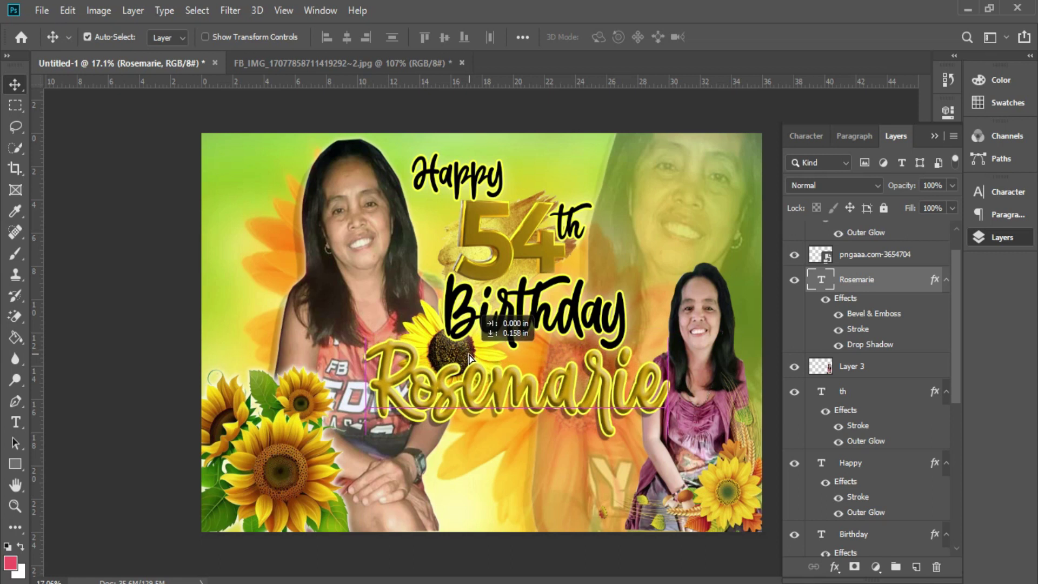
{"action": "right_click", "coordinate": [447, 350]}
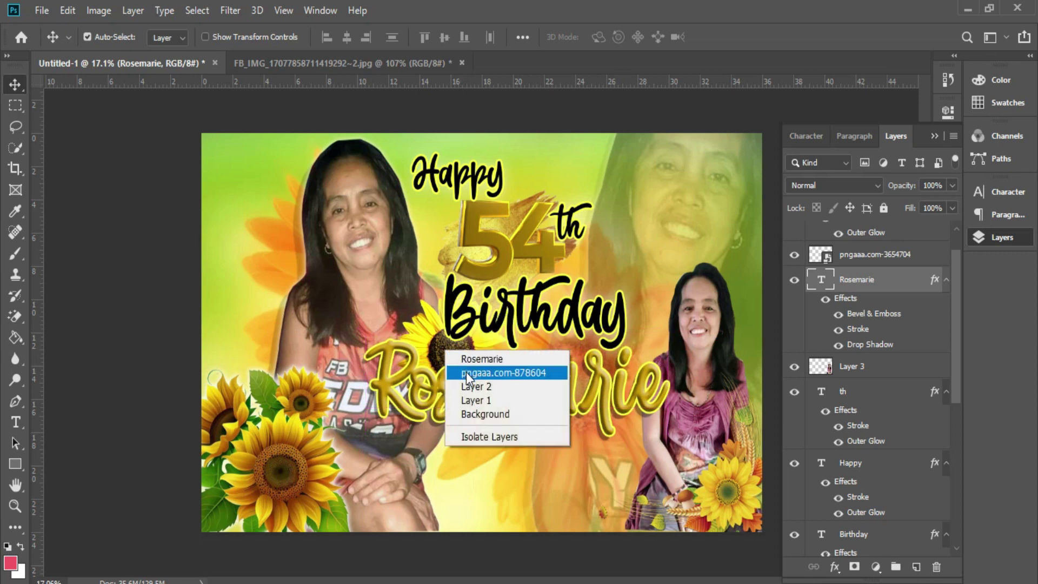
{"action": "left_click", "coordinate": [466, 372]}
{"action": "mouse_move", "coordinate": [465, 355]}
{"action": "left_mouse_down"}
{"action": "mouse_move", "coordinate": [483, 351]}
{"action": "mouse_move", "coordinate": [470, 357]}
{"action": "left_mouse_up"}
Place the embedded sunflower image pngaaa.com-4483710 and scale it down to a small flower sitting between the digits of the 54.
{"action": "left_click", "coordinate": [41, 11]}
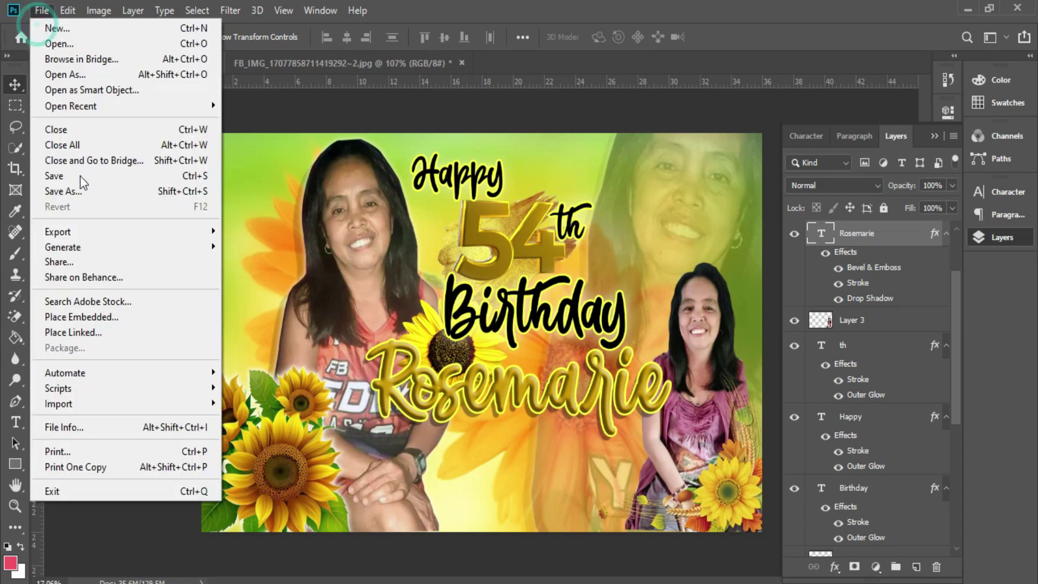
{"action": "left_click", "coordinate": [98, 316]}
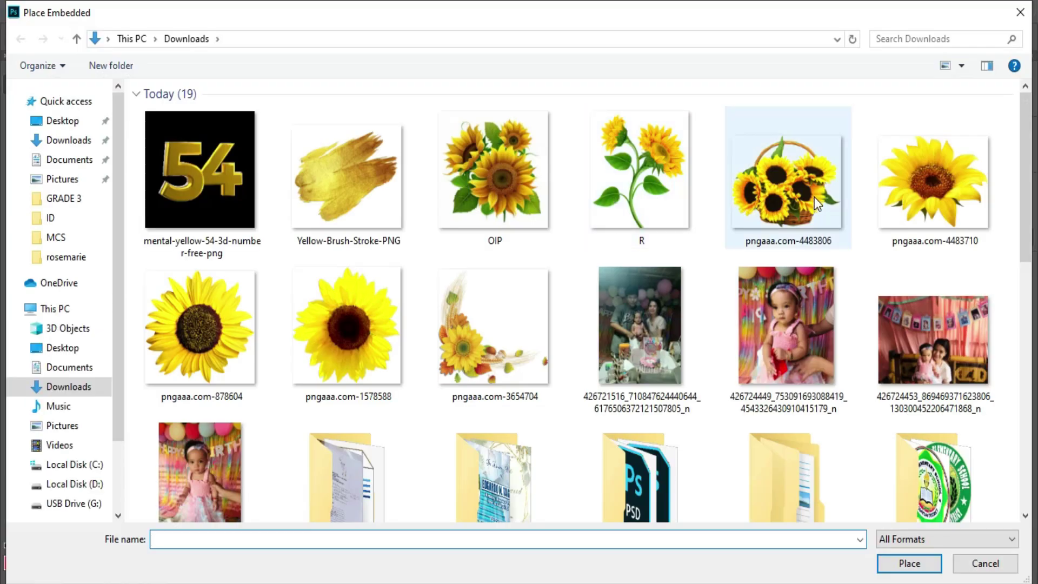
{"action": "double_click", "coordinate": [935, 190]}
{"action": "left_click_drag", "start_coordinate": [481, 152], "coordinate": [523, 272]}
{"action": "scroll", "coordinate": [515, 222], "scroll_direction": "up", "scroll_amount": 4}
{"action": "key", "text": "Return"}
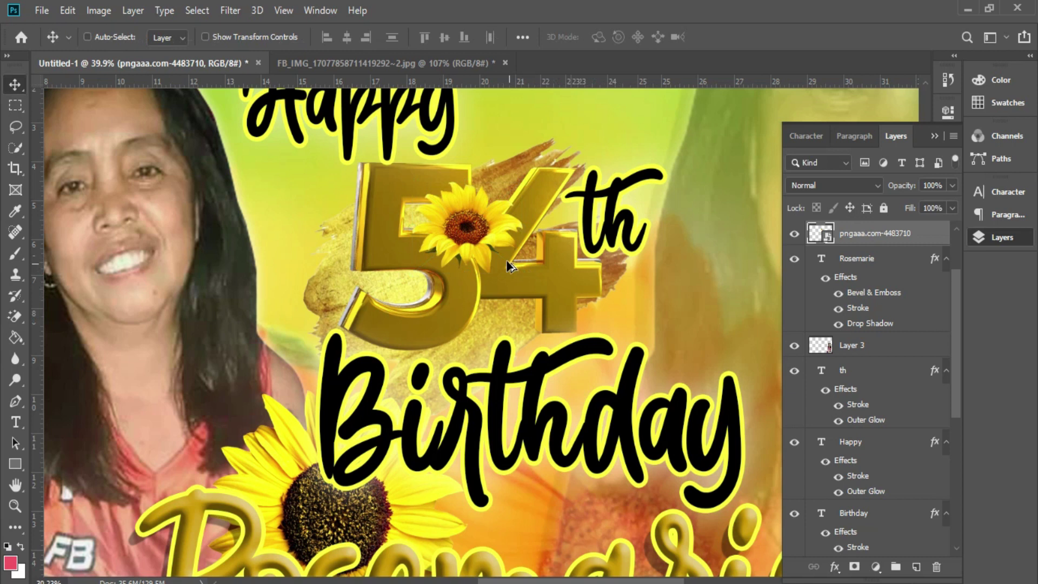
{"action": "scroll", "coordinate": [510, 260], "scroll_direction": "down", "scroll_amount": 3}
{"action": "scroll", "coordinate": [515, 320], "scroll_direction": "down", "scroll_amount": 2}
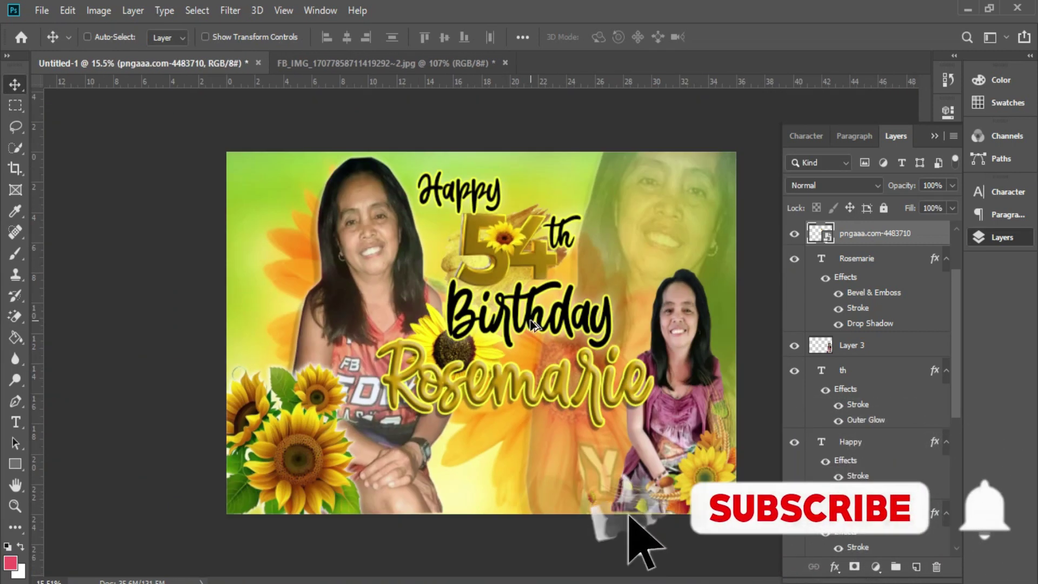
{"action": "scroll", "coordinate": [515, 321], "scroll_direction": "up", "scroll_amount": 1}
Place the embedded sunflower stem image R, scale it to 28.86%, and position it over the large portrait on the left of the layout.
{"action": "left_click", "coordinate": [42, 10]}
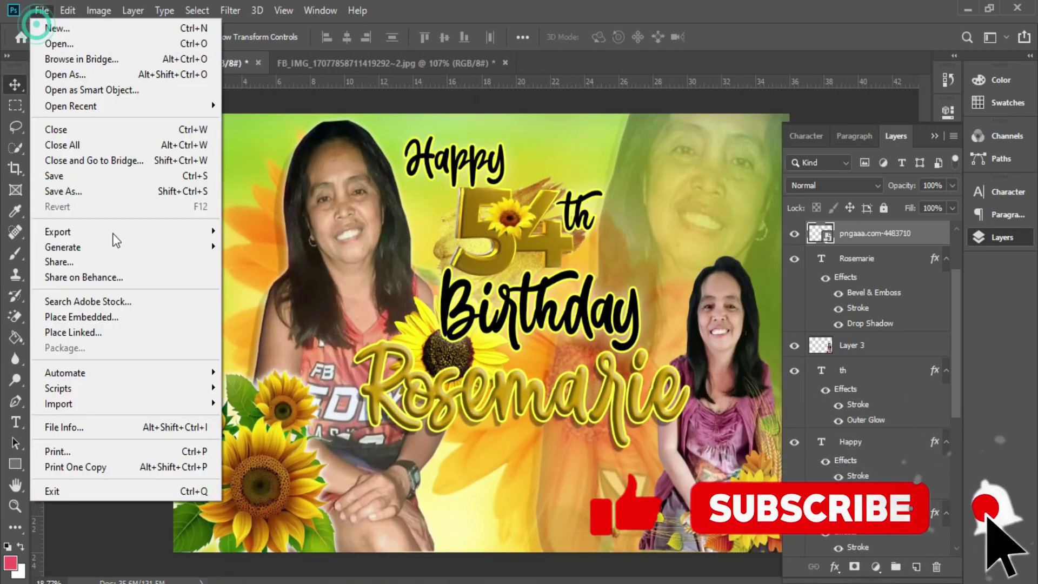
{"action": "left_click", "coordinate": [125, 318]}
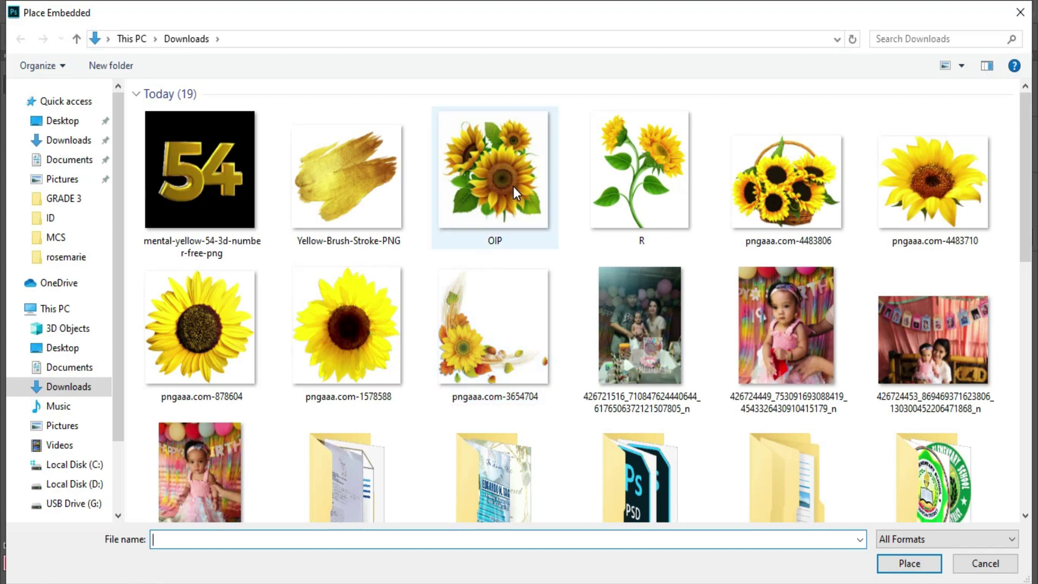
{"action": "double_click", "coordinate": [663, 200]}
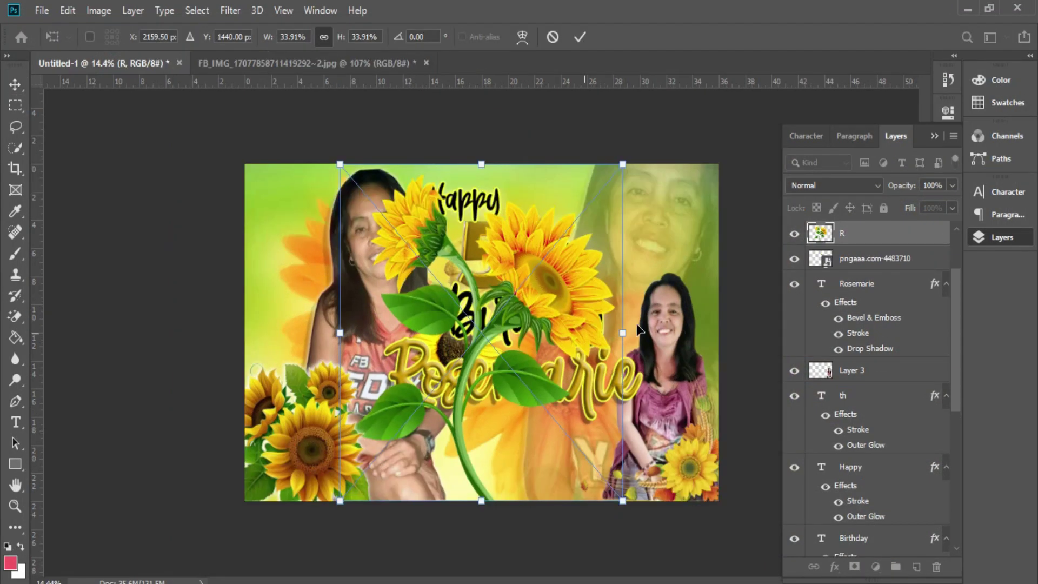
{"action": "left_click_drag", "start_coordinate": [624, 346], "coordinate": [418, 314]}
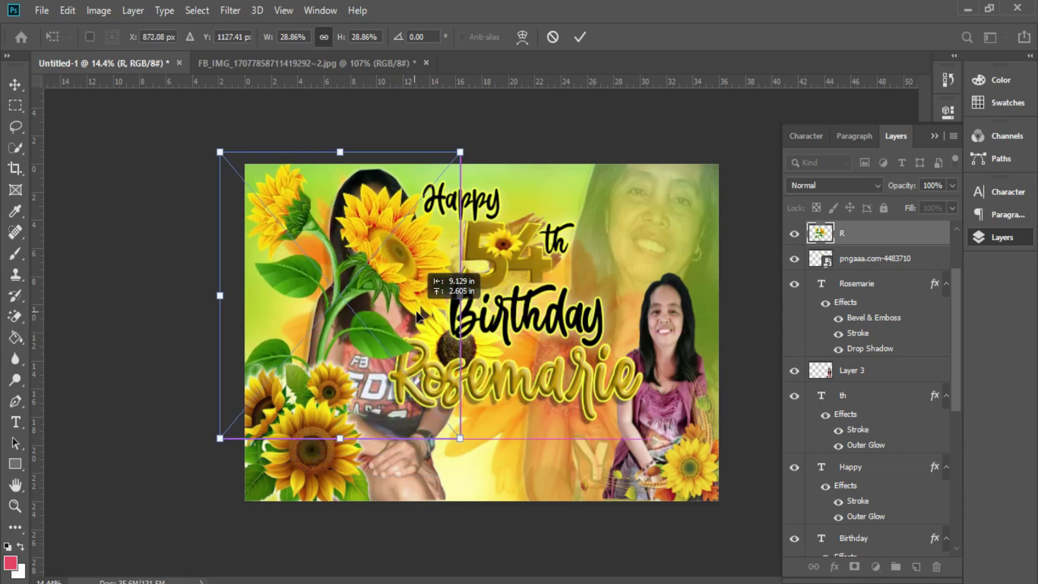
{"action": "key", "text": "Return"}
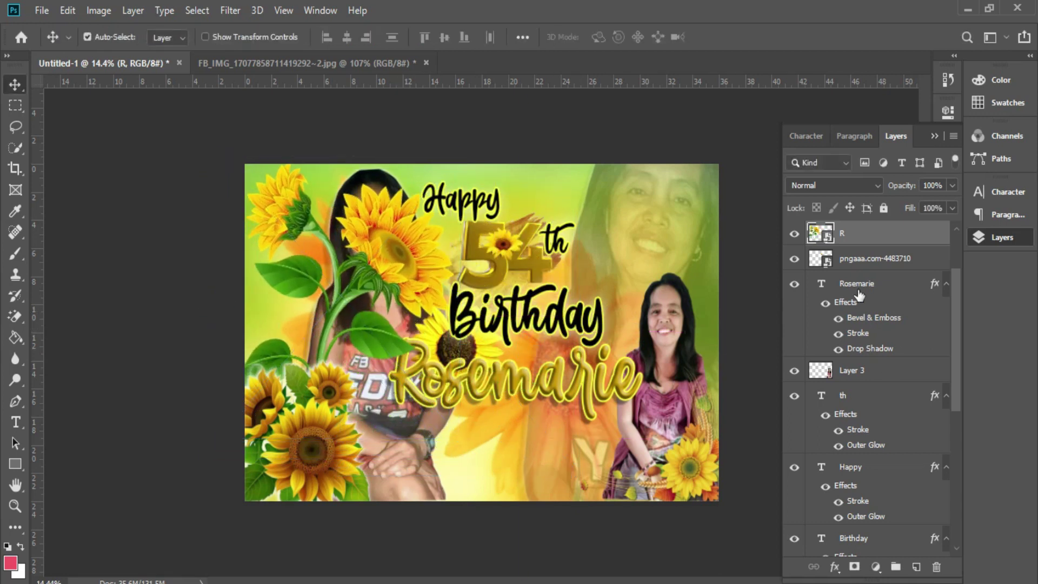
Move layer R beneath Layer 2 so the stem sits behind the large portrait, and scale it to 29.46%.
{"action": "left_click_drag", "start_coordinate": [867, 240], "coordinate": [855, 524]}
{"action": "right_click", "coordinate": [296, 216]}
{"action": "key", "text": "Escape"}
{"action": "left_click_drag", "start_coordinate": [296, 216], "coordinate": [297, 218]}
{"action": "key", "text": "ctrl+t"}
{"action": "mouse_move", "coordinate": [464, 303]}
{"action": "left_mouse_down"}
{"action": "mouse_move", "coordinate": [484, 303]}
{"action": "mouse_move", "coordinate": [474, 304]}
{"action": "left_mouse_up"}
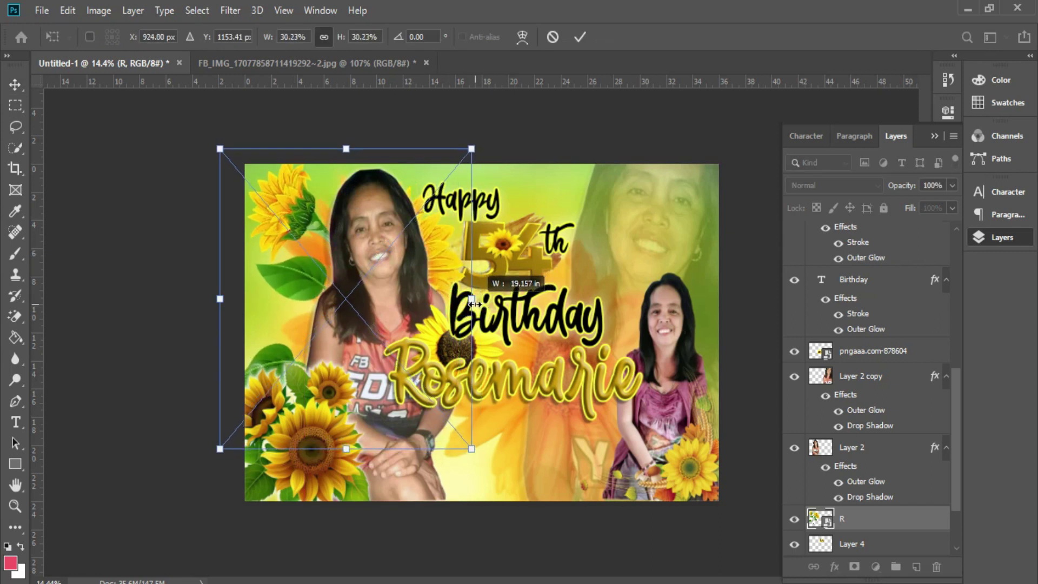
{"action": "left_click_drag", "start_coordinate": [216, 149], "coordinate": [223, 156]}
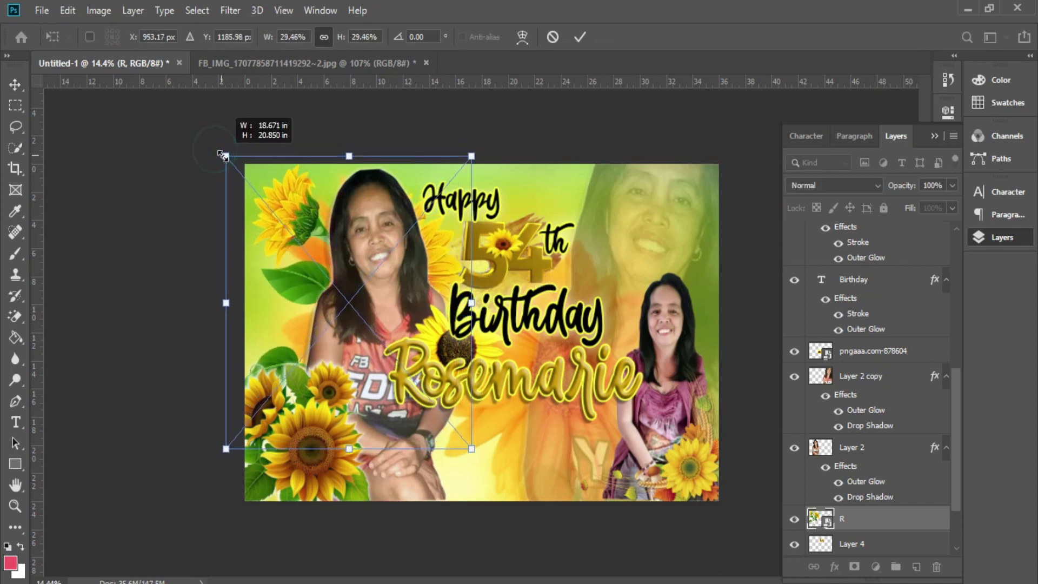
{"action": "key", "text": "Return"}
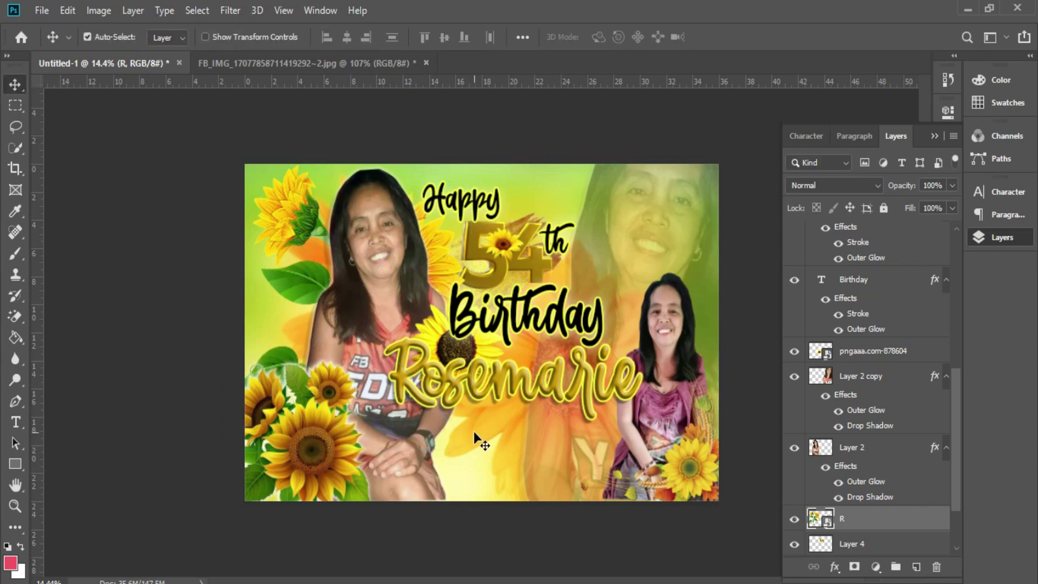
Add the celebrant's surname as black Impact text in the open area beneath the first name.
{"action": "key", "text": "t"}
{"action": "left_click", "coordinate": [468, 464]}
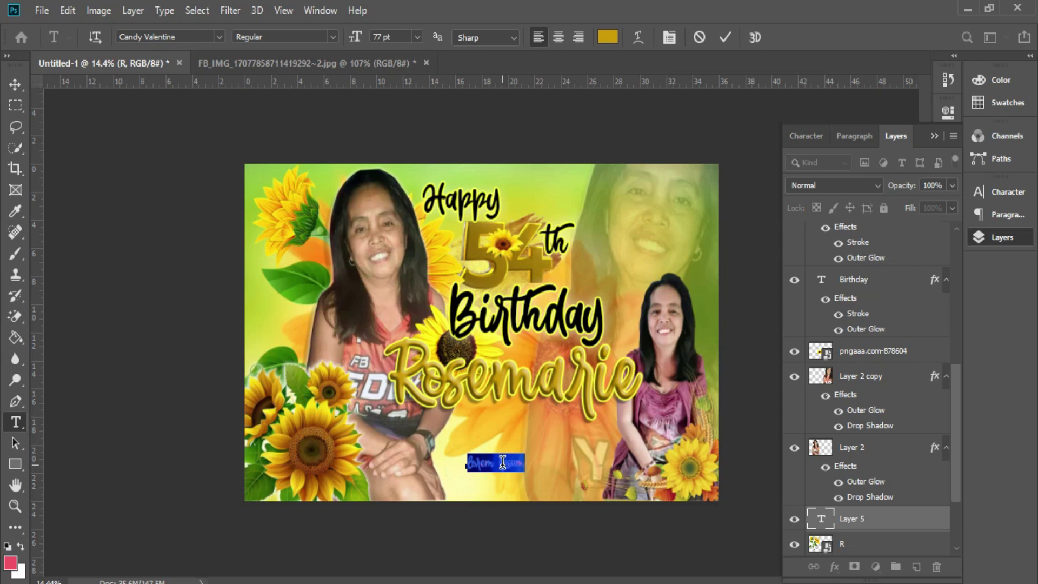
{"action": "left_click", "coordinate": [608, 37]}
{"action": "left_click", "coordinate": [665, 473]}
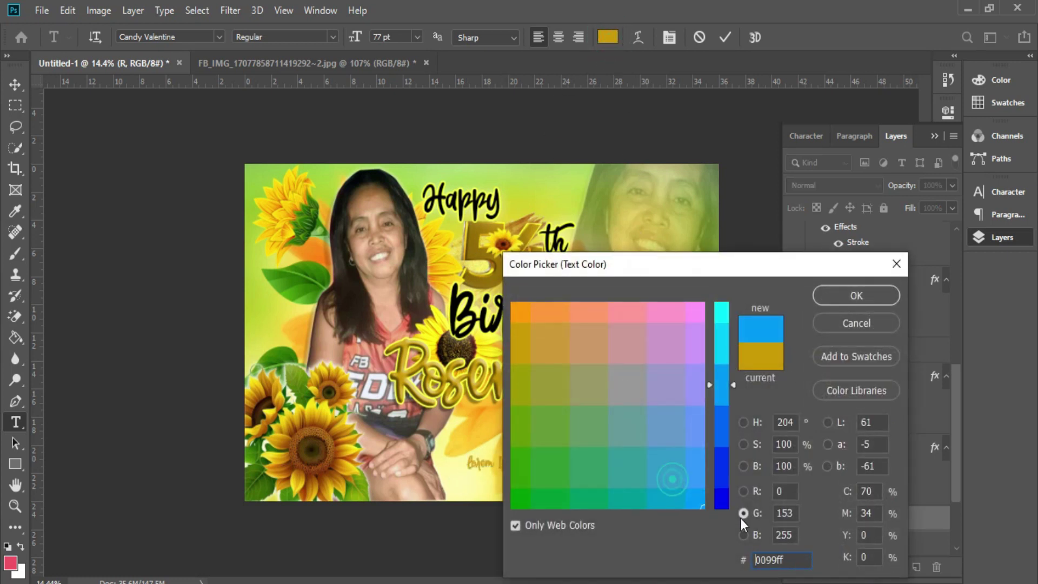
{"action": "left_click", "coordinate": [725, 507]}
{"action": "left_click", "coordinate": [540, 496]}
{"action": "left_click", "coordinate": [857, 295]}
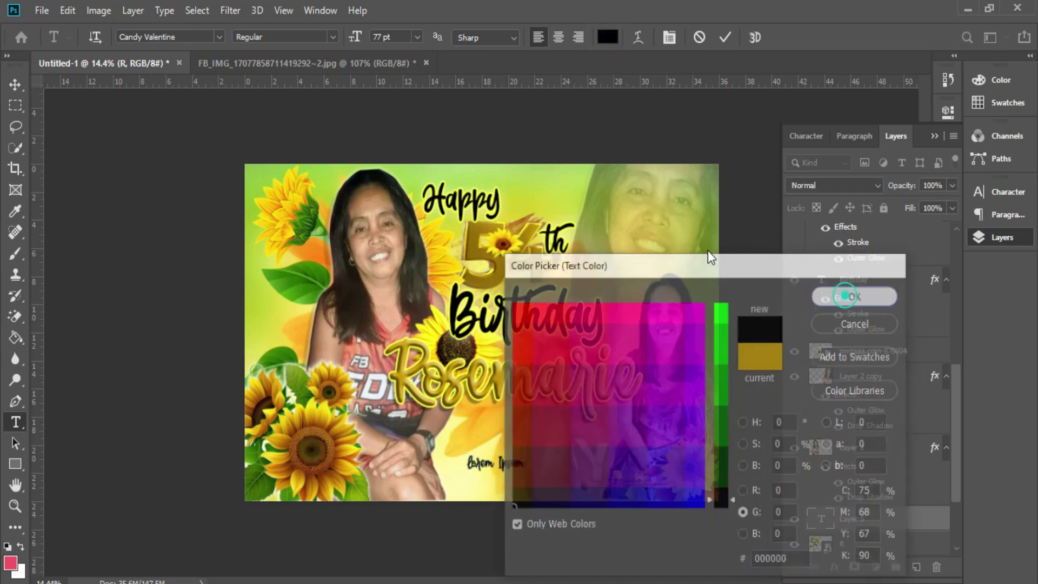
{"action": "left_click", "coordinate": [217, 38]}
{"action": "left_click", "coordinate": [343, 102]}
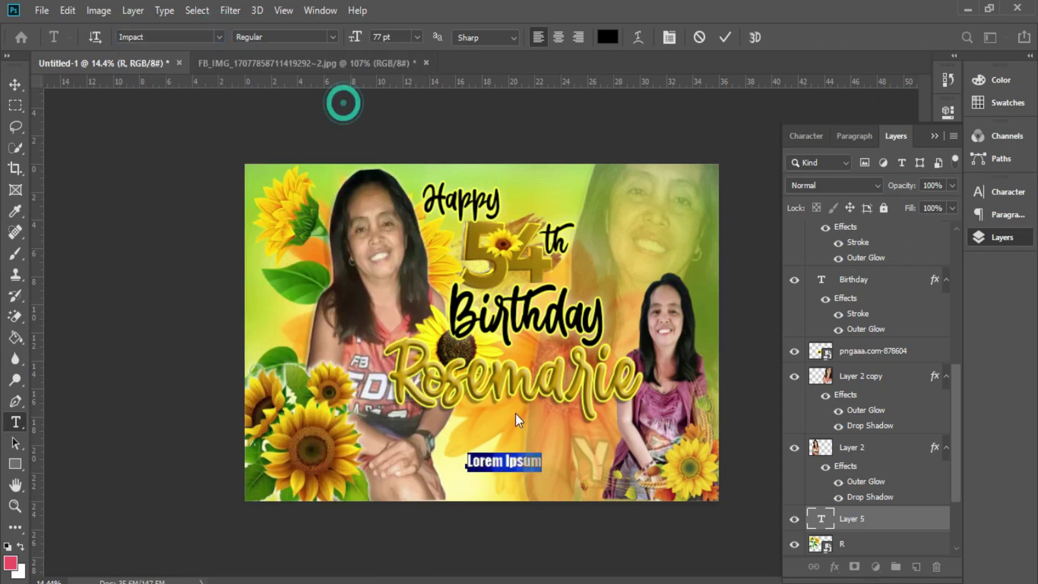
{"action": "key", "text": "ctrl+a"}
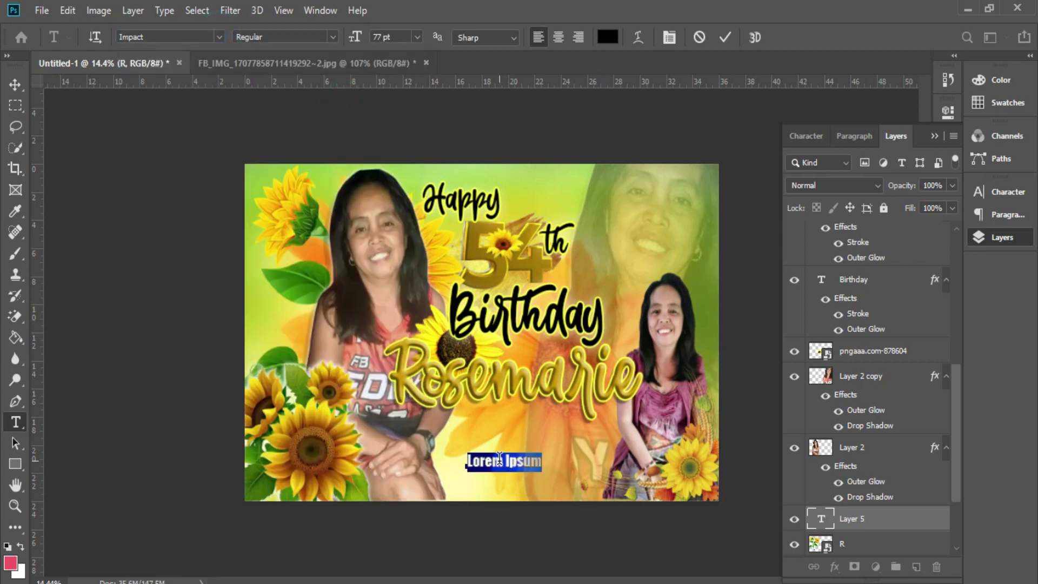
{"action": "key", "text": "ctrl+Return"}
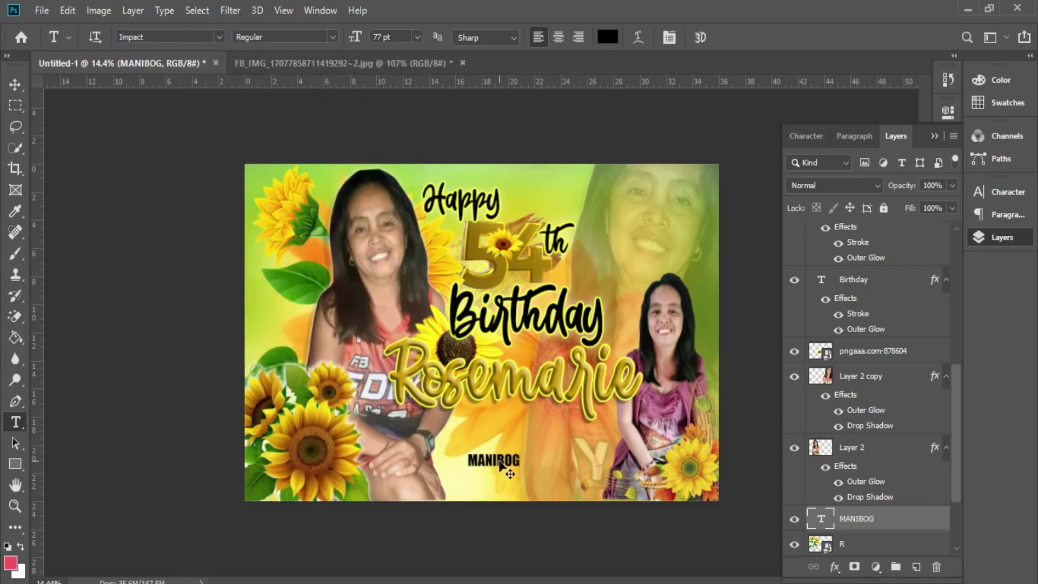
Enlarge the surname text to 122.51 pt, place it directly beneath the first name, and move its layer to the top of the stack.
{"action": "key", "text": "ctrl+t"}
{"action": "scroll", "coordinate": [518, 457], "scroll_direction": "up", "scroll_amount": 3}
{"action": "left_click_drag", "start_coordinate": [494, 529], "coordinate": [577, 485]}
{"action": "key", "text": "Return"}
{"action": "left_click_drag", "start_coordinate": [857, 530], "coordinate": [823, 227]}
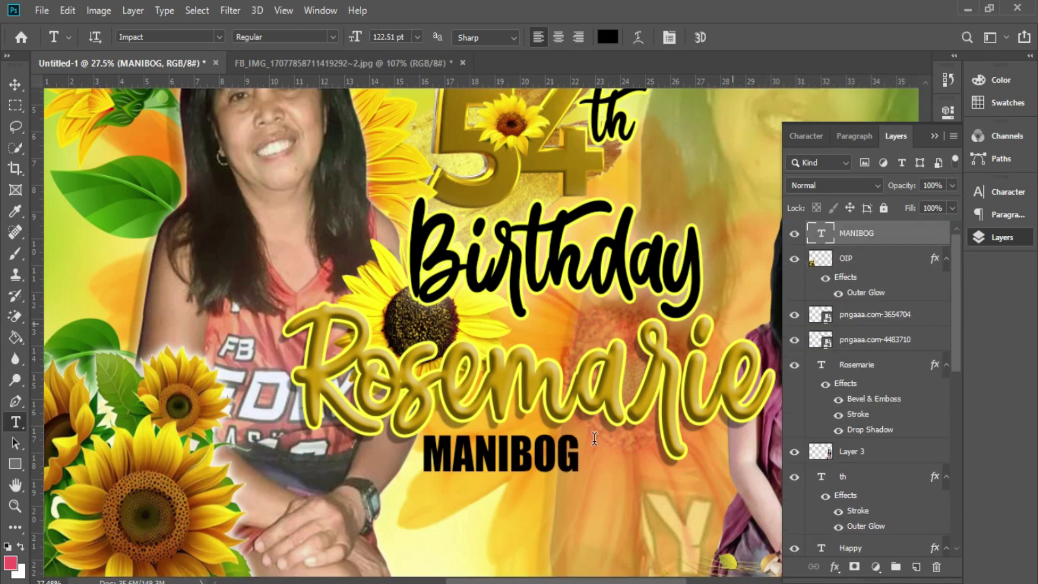
{"action": "left_click", "coordinate": [552, 456]}
{"action": "left_click", "coordinate": [591, 492]}
{"action": "key", "text": "ctrl+minus"}
{"action": "key", "text": "ctrl+minus"}
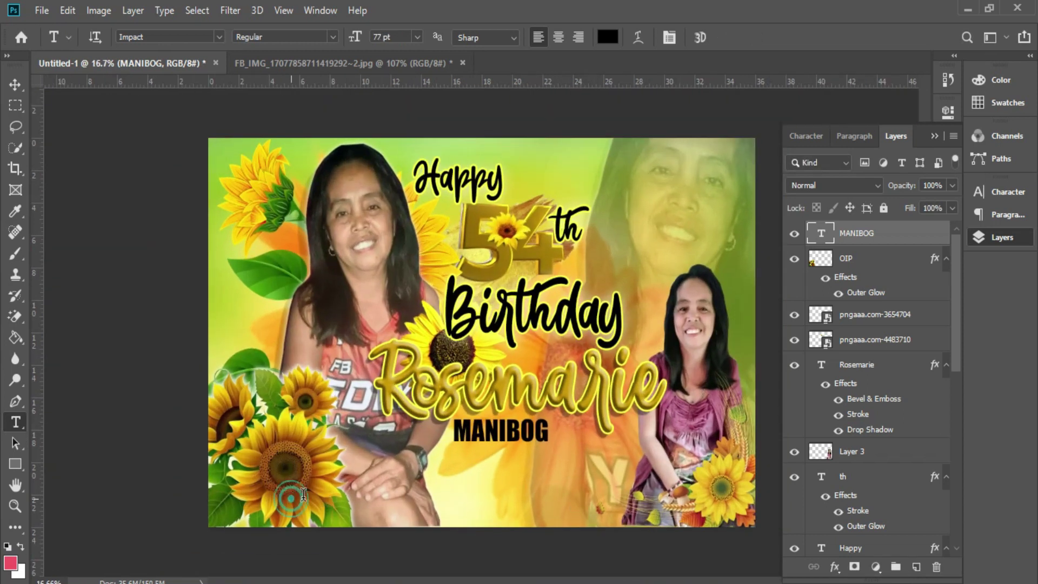
Start a white (ffffff) Impact text over the lower-left sunflowers and enter the birthday celebration date.
{"action": "left_click", "coordinate": [292, 498]}
{"action": "left_click", "coordinate": [607, 37]}
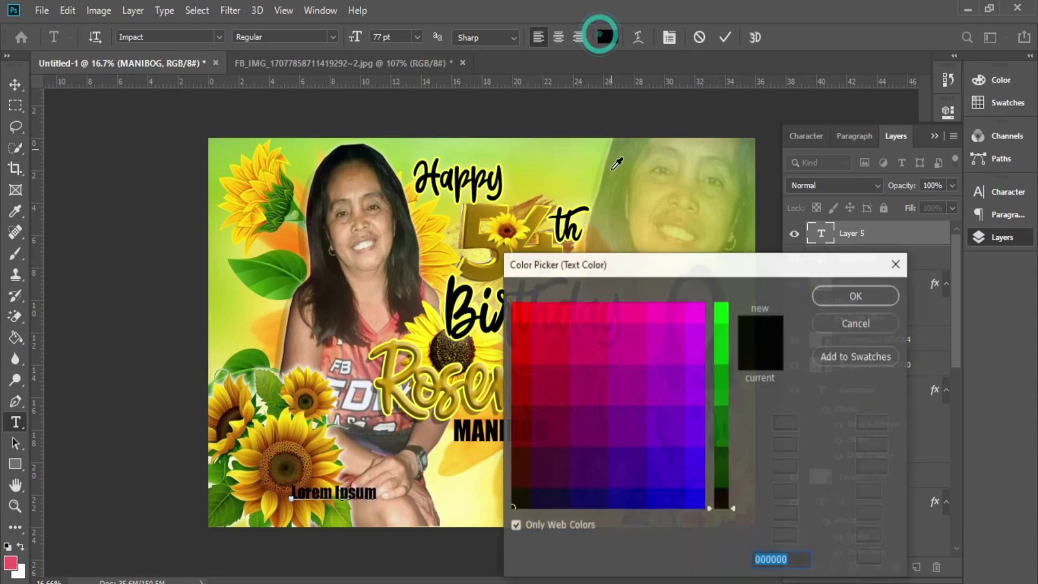
{"action": "left_click", "coordinate": [513, 304]}
{"action": "left_click", "coordinate": [701, 318]}
{"action": "left_click", "coordinate": [719, 309]}
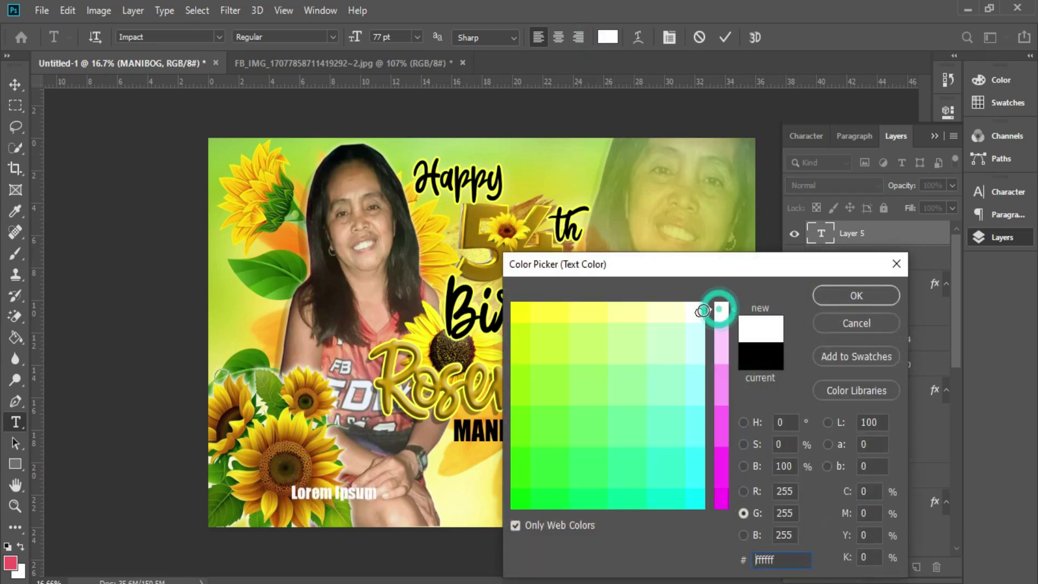
{"action": "left_click", "coordinate": [856, 296]}
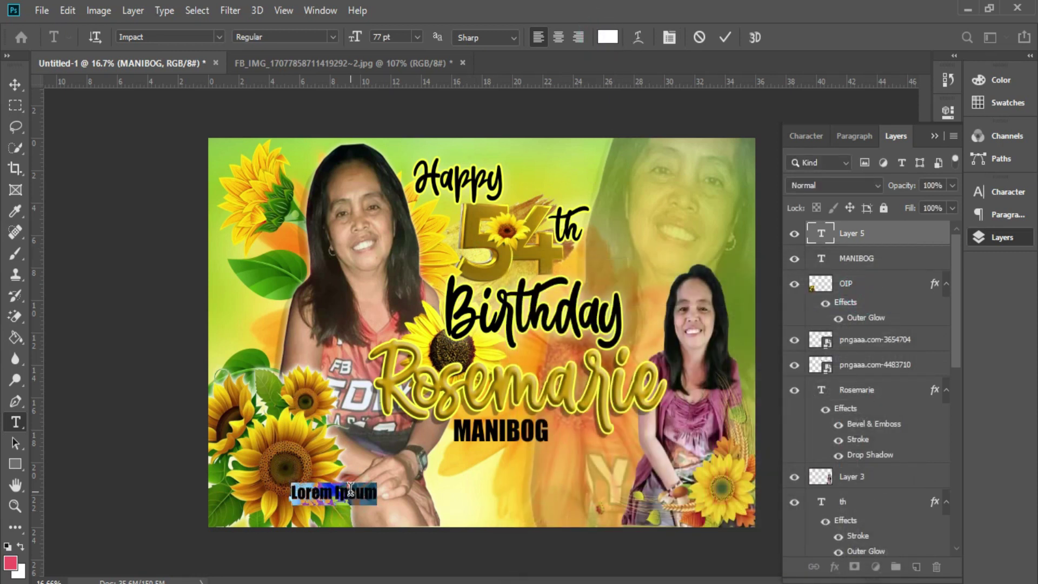
{"action": "type", "text": "February 13,2024"}
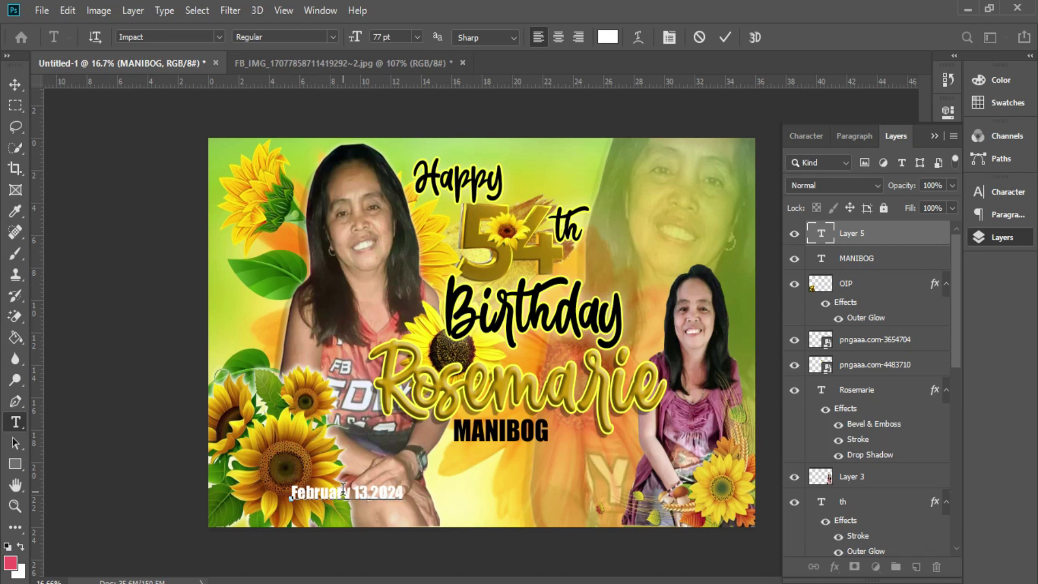
Enlarge the date text to 99.4 pt and position it in the lower-left corner of the layout.
{"action": "key", "text": "ctrl+Return"}
{"action": "key", "text": "ctrl+t"}
{"action": "mouse_move", "coordinate": [348, 492]}
{"action": "left_mouse_down"}
{"action": "mouse_move", "coordinate": [266, 507]}
{"action": "mouse_move", "coordinate": [359, 508]}
{"action": "left_mouse_up"}
{"action": "key", "text": "Return"}
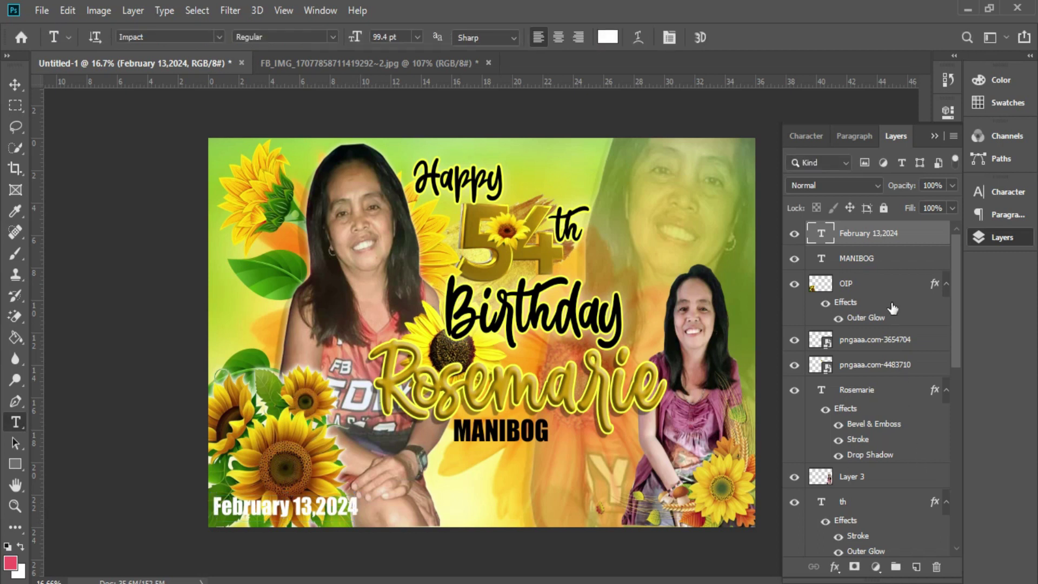
Add a 14 px outside stroke in black (000000) to the date text.
{"action": "right_click", "coordinate": [900, 236]}
{"action": "left_click", "coordinate": [752, 24]}
{"action": "left_click", "coordinate": [475, 318]}
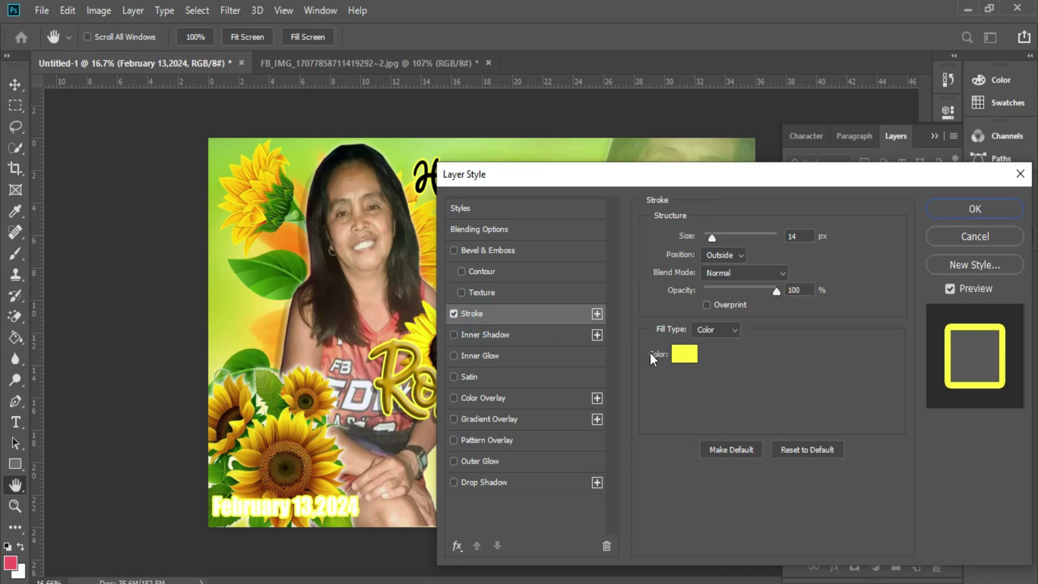
{"action": "left_click", "coordinate": [683, 354]}
{"action": "left_click", "coordinate": [641, 430]}
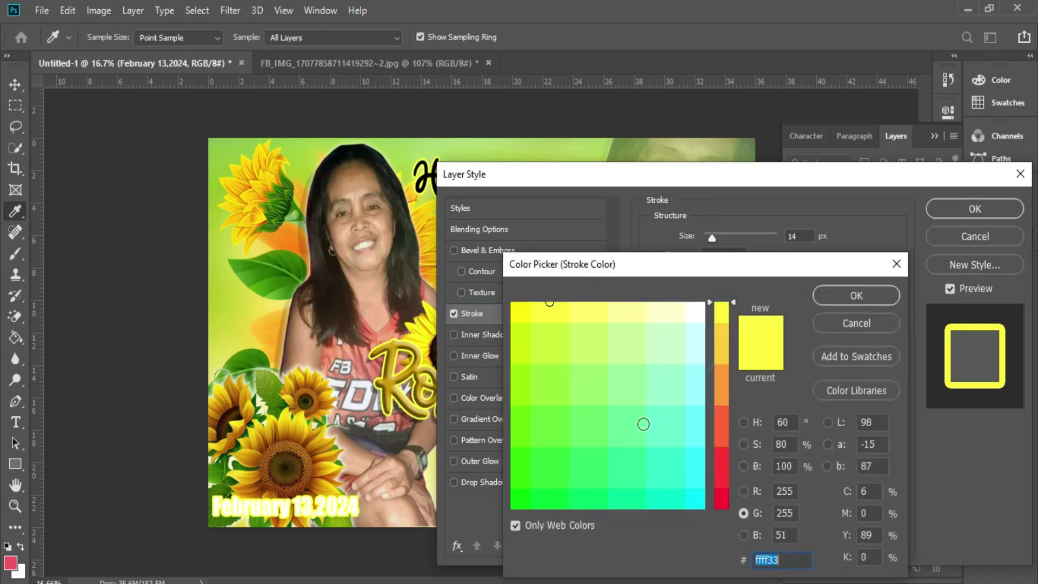
{"action": "left_click", "coordinate": [720, 508]}
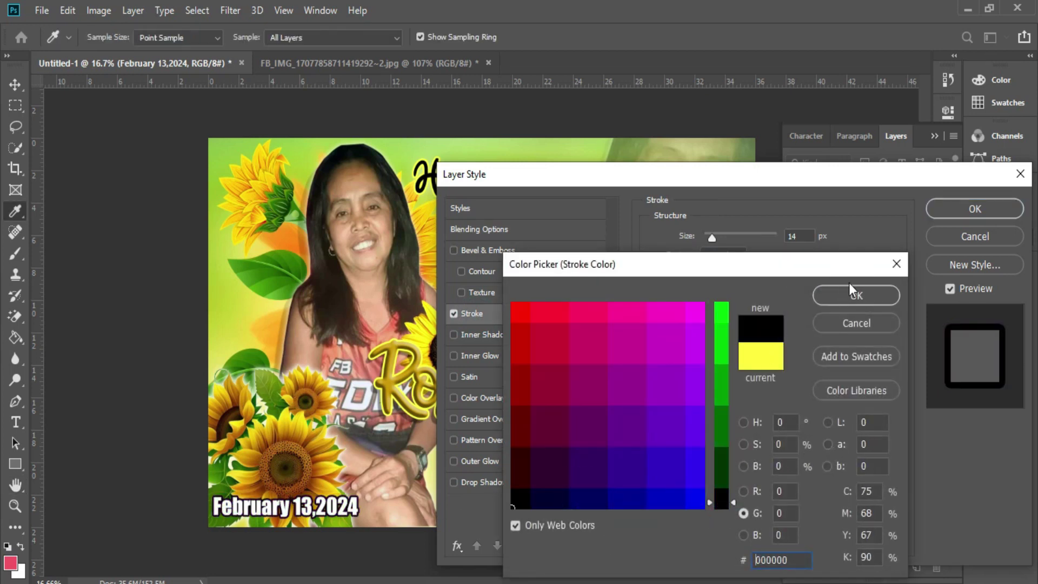
{"action": "left_click", "coordinate": [850, 294]}
Add a golden-yellow outer glow to the date text with 61% spread and 59 px size, and apply the layer style.
{"action": "left_click", "coordinate": [495, 461]}
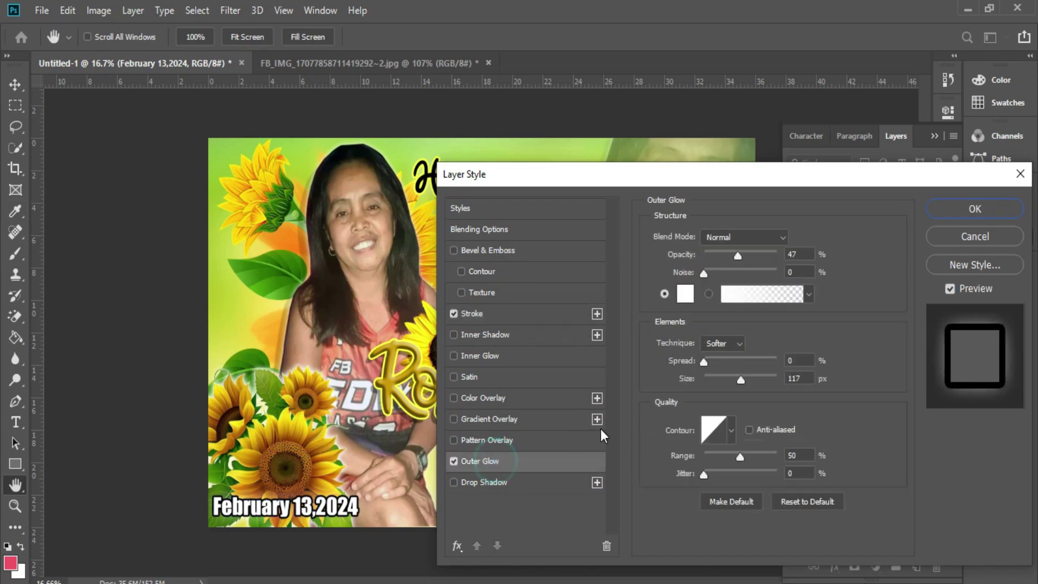
{"action": "left_click", "coordinate": [685, 293]}
{"action": "left_click", "coordinate": [396, 377]}
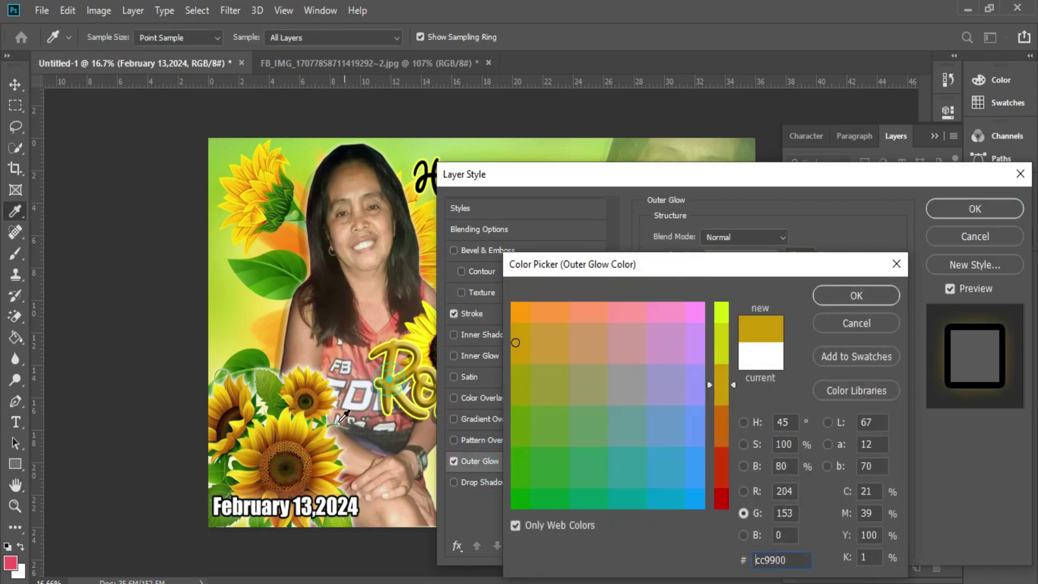
{"action": "left_click", "coordinate": [302, 424]}
{"action": "left_click", "coordinate": [521, 319]}
{"action": "left_click", "coordinate": [842, 296]}
{"action": "left_click_drag", "start_coordinate": [704, 361], "coordinate": [723, 379]}
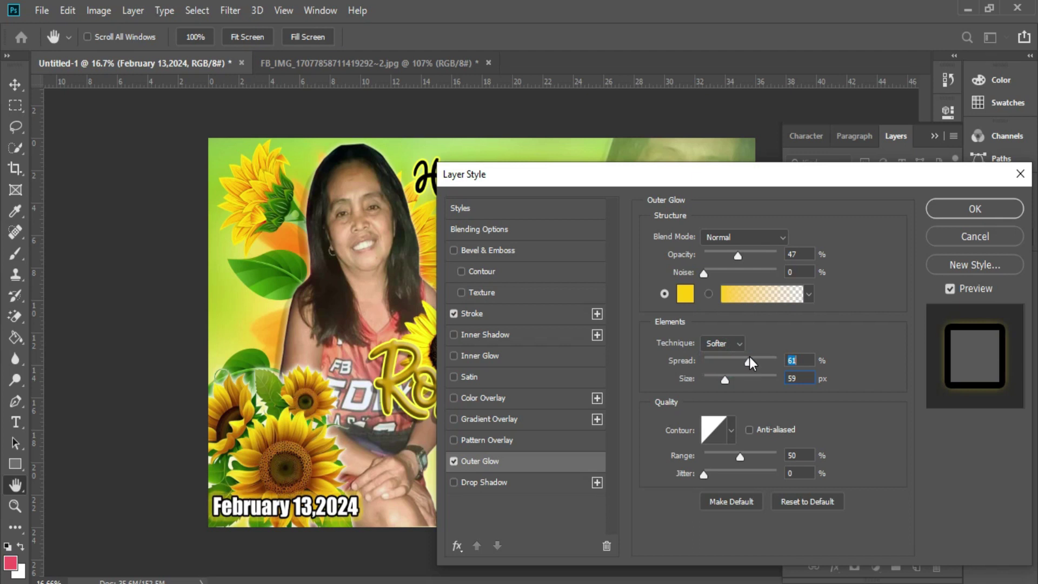
{"action": "left_click", "coordinate": [996, 214]}
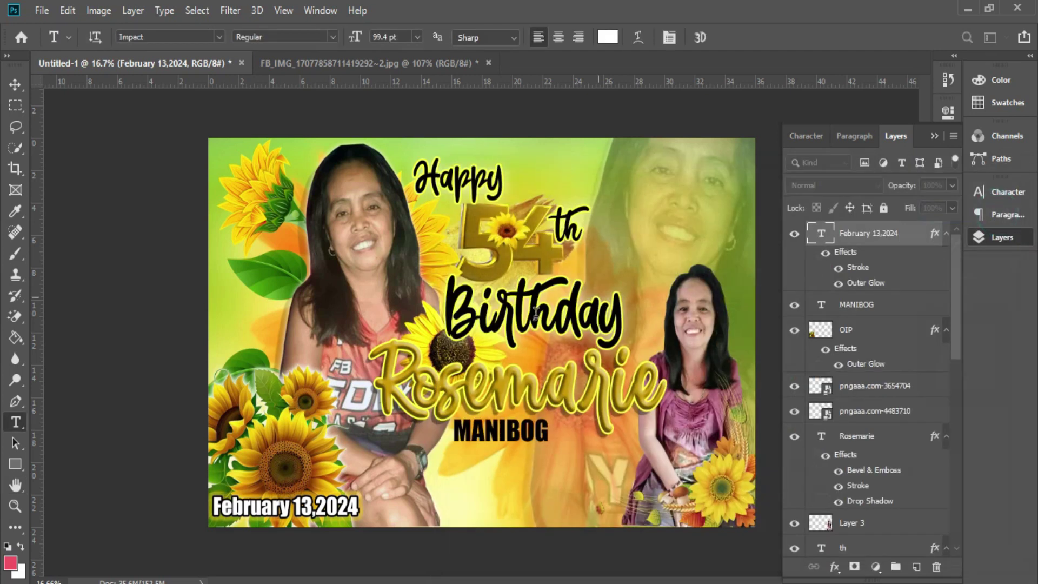
{"action": "key", "text": "ctrl+minus"}
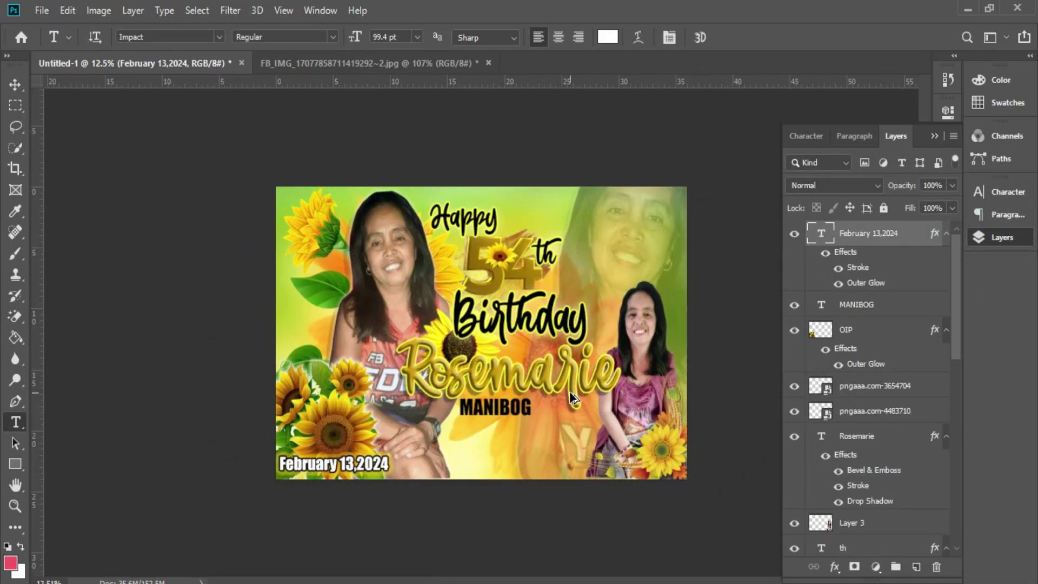
Place the sunflower bouquet image pngaaa.com-4483806 as an embedded layer in the lower area, just left of the small portrait.
{"action": "key", "text": "ctrl+plus"}
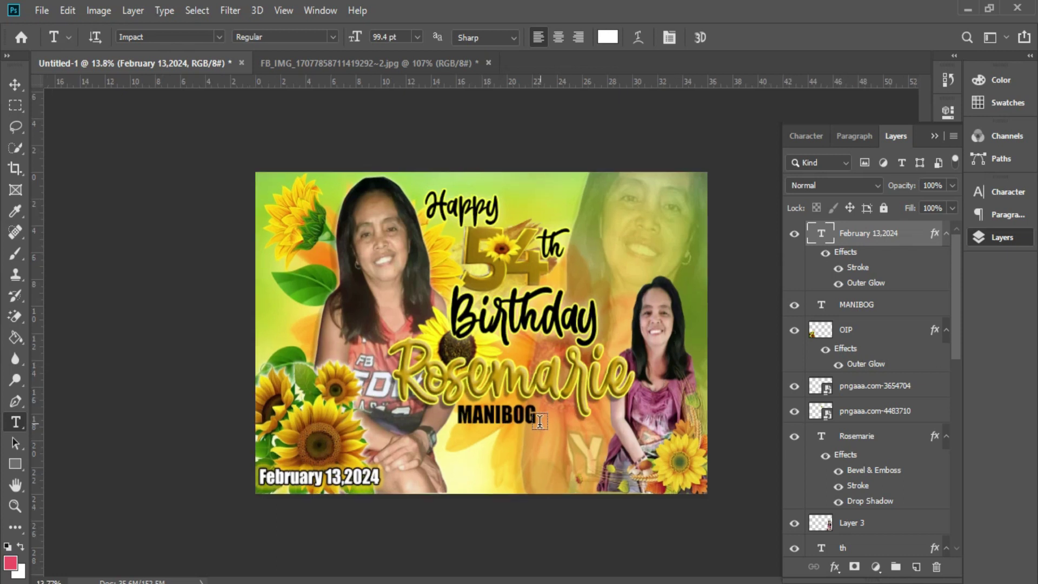
{"action": "key", "text": "v"}
{"action": "right_click", "coordinate": [504, 457]}
{"action": "left_click", "coordinate": [540, 466]}
{"action": "left_click", "coordinate": [41, 11]}
{"action": "left_click", "coordinate": [112, 315]}
{"action": "double_click", "coordinate": [787, 181]}
{"action": "left_click_drag", "start_coordinate": [496, 359], "coordinate": [595, 468]}
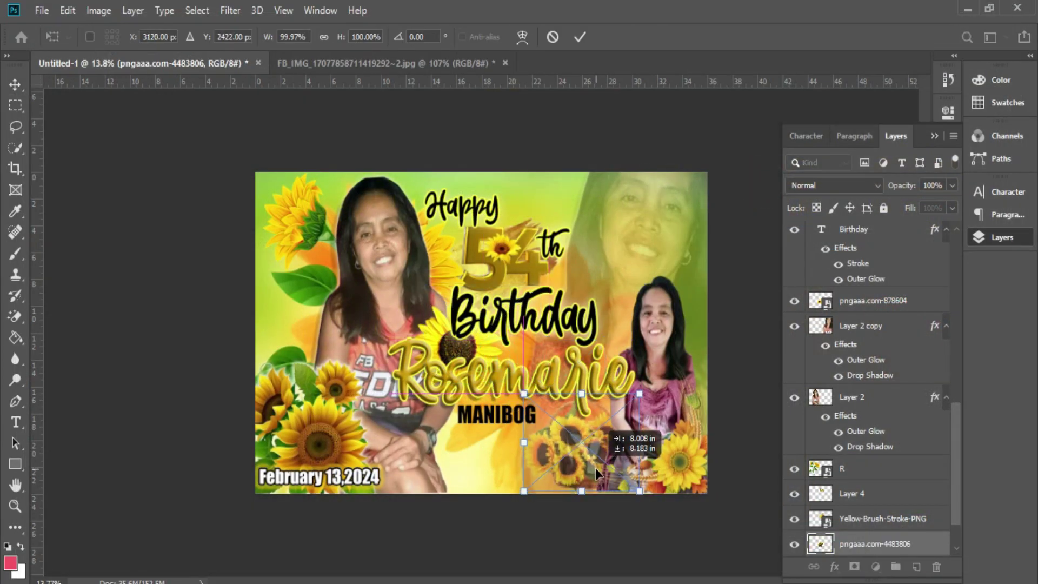
{"action": "key", "text": "Return"}
Raise the bouquet layer directly above pngaaa.com-878604 and enlarge it to about 119% beside the small portrait.
{"action": "left_click_drag", "start_coordinate": [872, 551], "coordinate": [868, 292]}
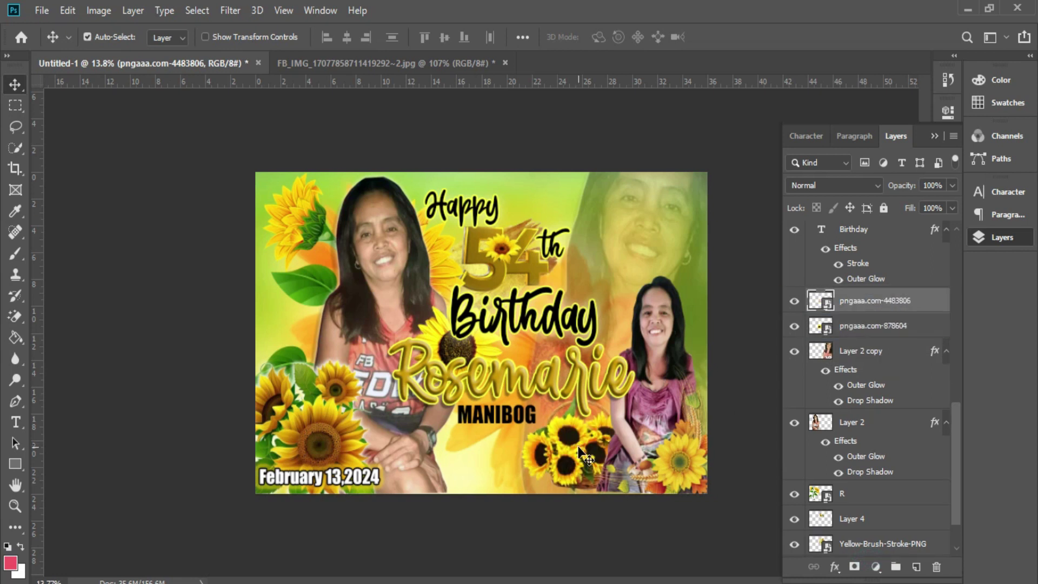
{"action": "key", "text": "ctrl+t"}
{"action": "left_click_drag", "start_coordinate": [573, 396], "coordinate": [578, 373]}
{"action": "left_click_drag", "start_coordinate": [580, 445], "coordinate": [584, 456]}
{"action": "left_click_drag", "start_coordinate": [580, 386], "coordinate": [579, 382]}
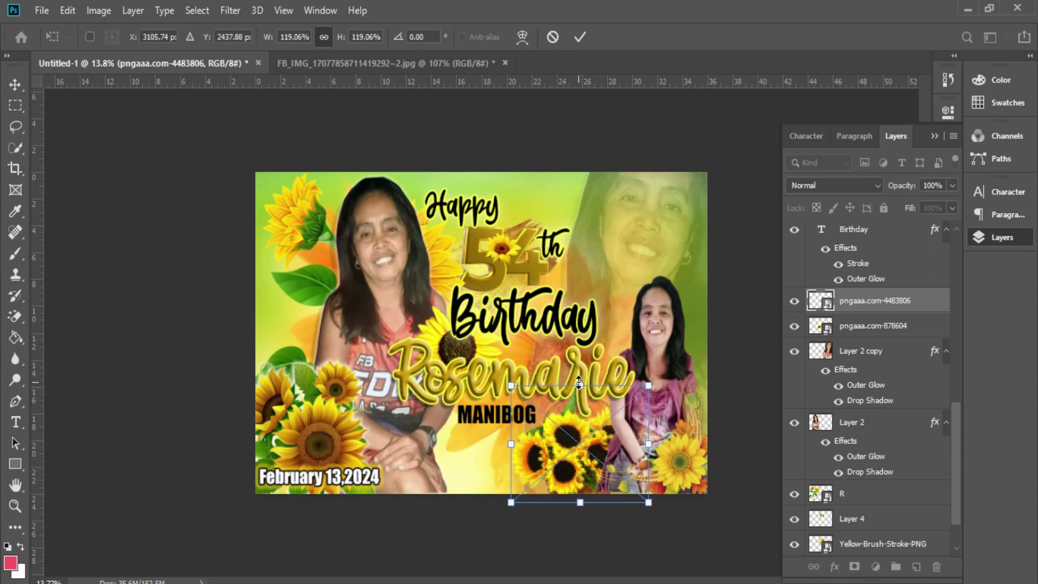
{"action": "key", "text": "Return"}
Hide the gold name text and move the single sunflower pngaaa.com-878604 right toward the small portrait.
{"action": "scroll", "coordinate": [501, 355], "scroll_direction": "up", "scroll_amount": 1}
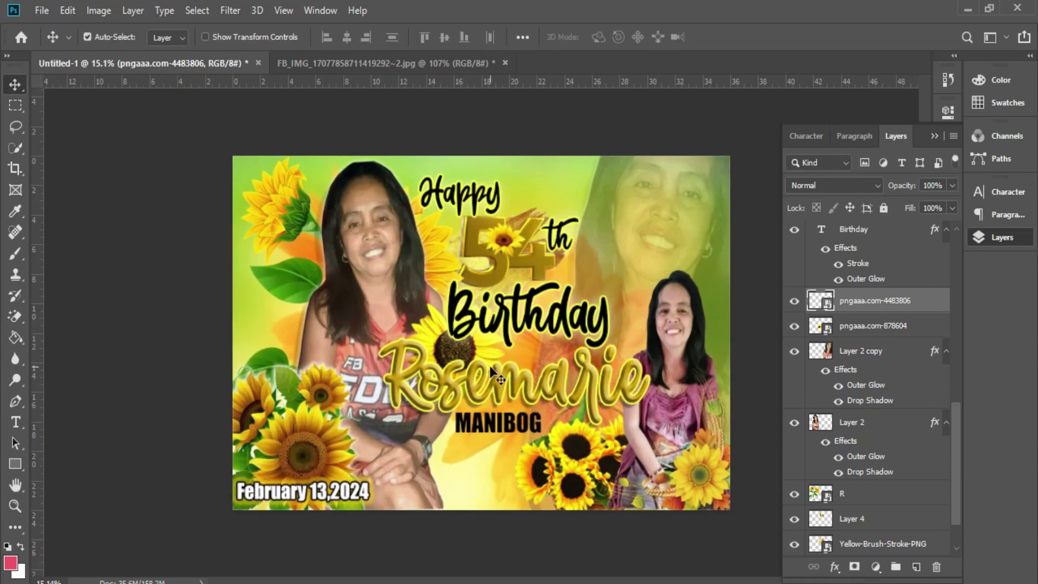
{"action": "right_click", "coordinate": [458, 350]}
{"action": "left_click", "coordinate": [472, 359]}
{"action": "left_click", "coordinate": [795, 234]}
{"action": "right_click", "coordinate": [466, 356]}
{"action": "left_click", "coordinate": [482, 370]}
{"action": "left_click_drag", "start_coordinate": [464, 366], "coordinate": [615, 375]}
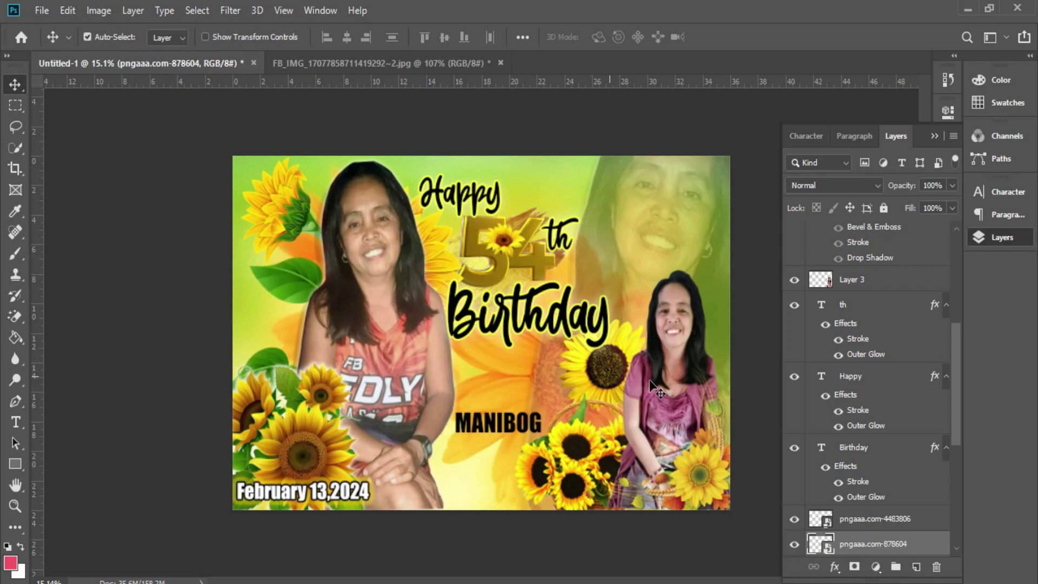
Show the gold name text again and reposition the single sunflower centrally between the "Birthday" title and the name.
{"action": "scroll", "coordinate": [860, 373], "scroll_direction": "up", "scroll_amount": 4}
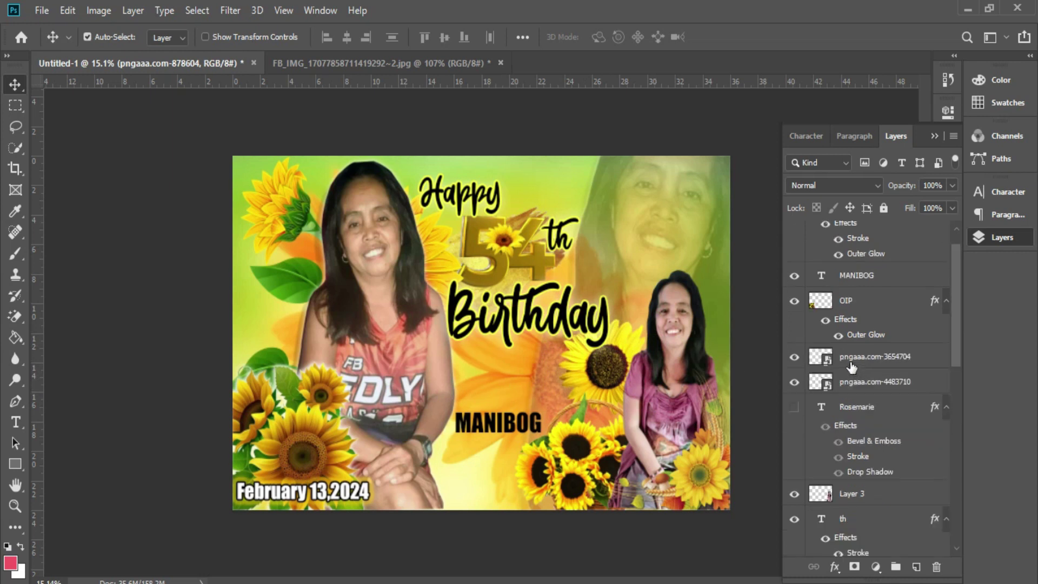
{"action": "left_click", "coordinate": [794, 407]}
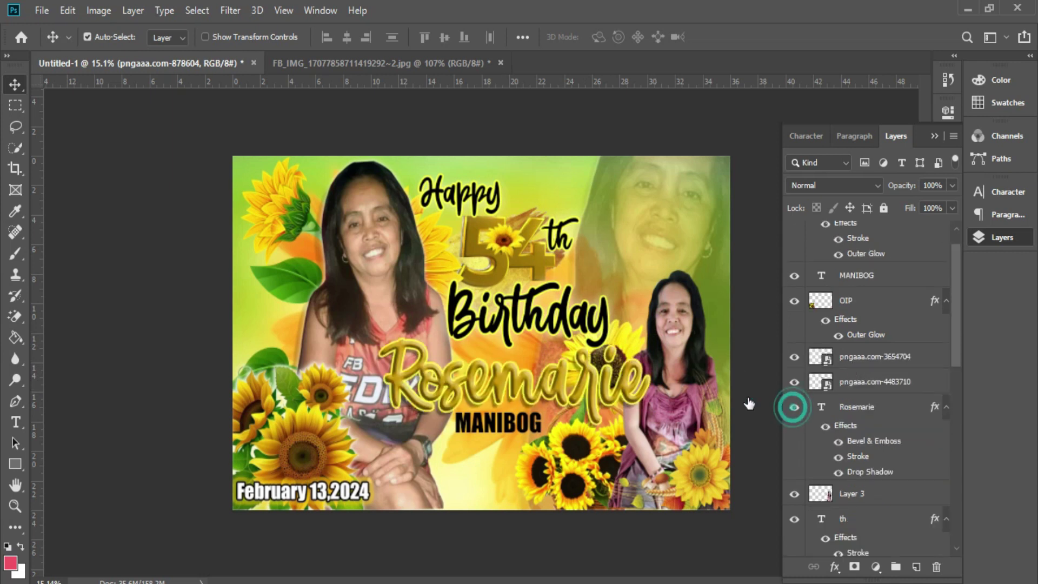
{"action": "right_click", "coordinate": [624, 337]}
{"action": "left_click", "coordinate": [639, 347]}
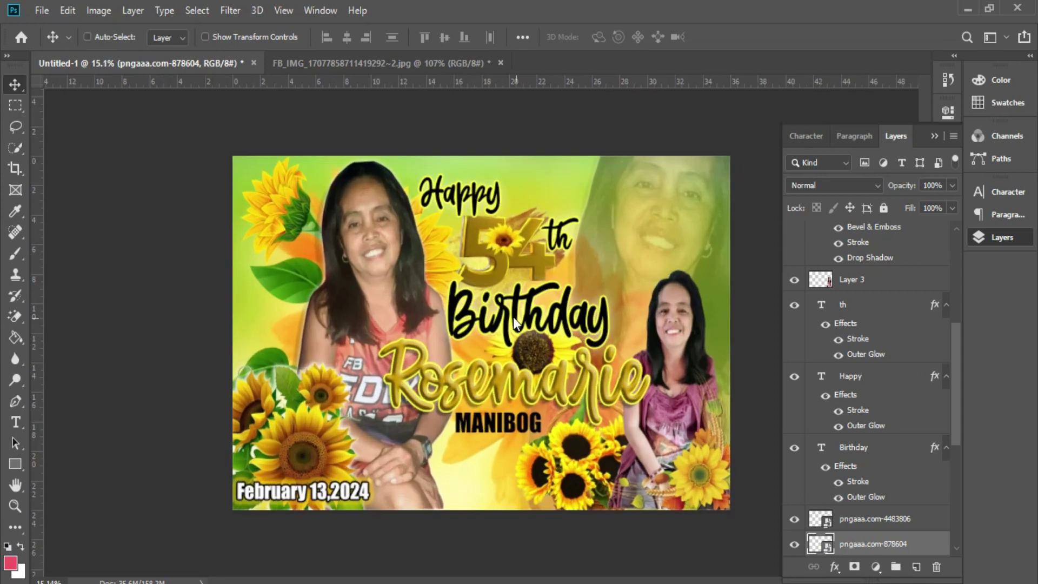
Save the layered layout as a TIFF in Downloads > TARPAULIN, named with the celebrant's first name and "2x3".
{"action": "key", "text": "ctrl+shift+s"}
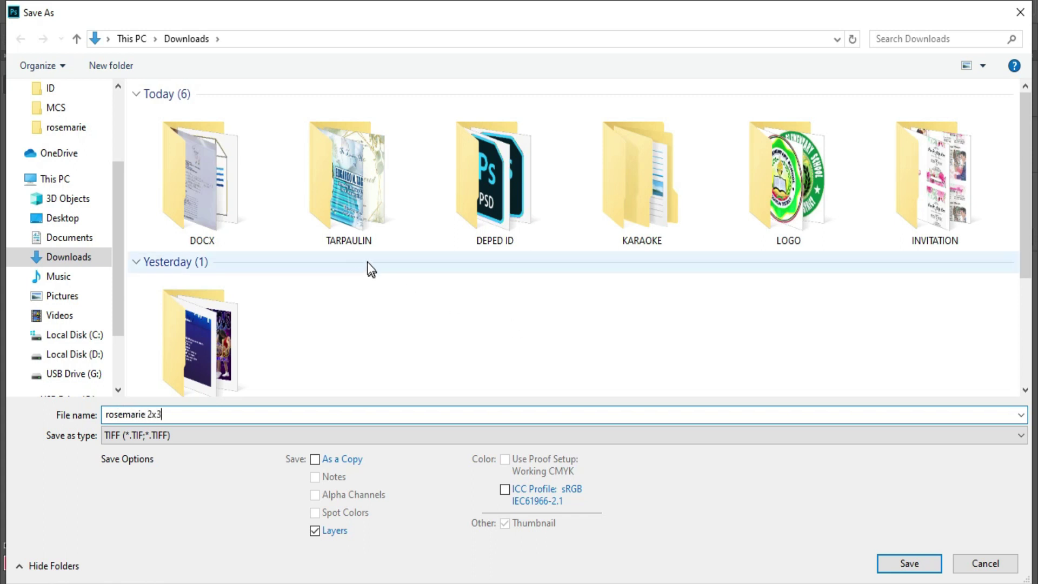
{"action": "scroll", "coordinate": [265, 296], "scroll_direction": "down", "scroll_amount": 1}
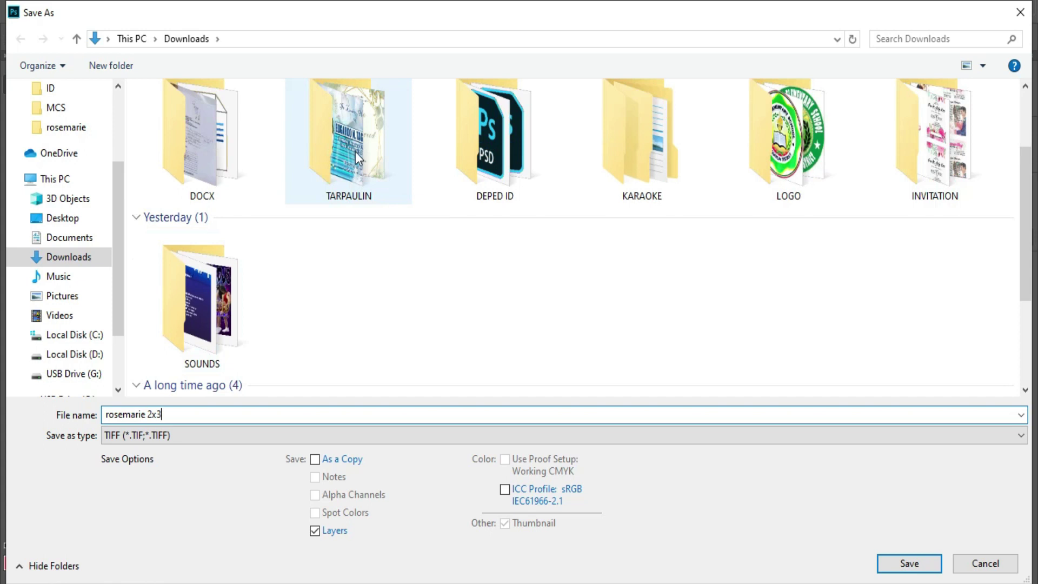
{"action": "double_click", "coordinate": [311, 200]}
{"action": "left_click", "coordinate": [914, 565]}
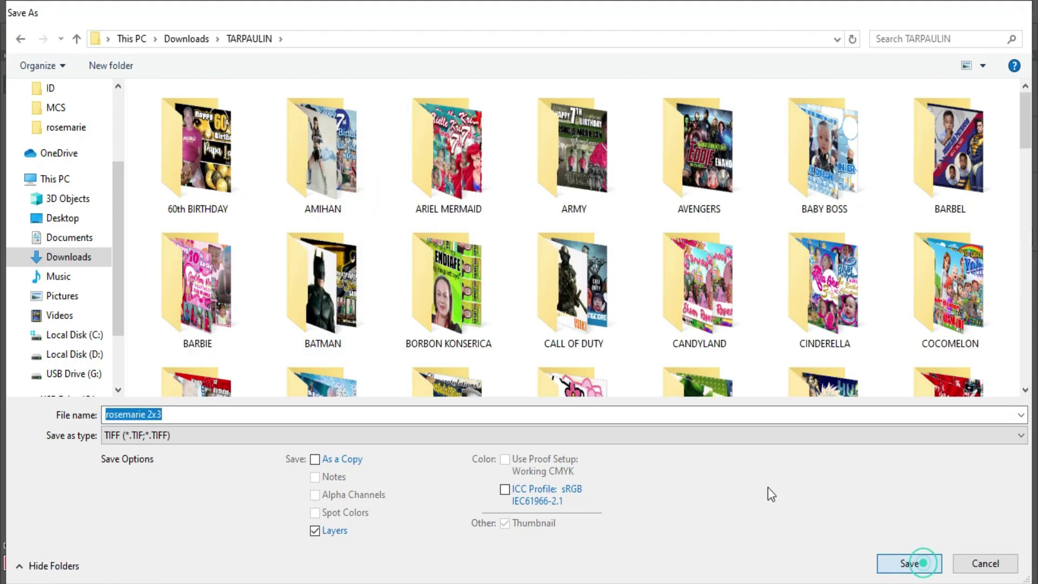
{"action": "left_click", "coordinate": [711, 135]}
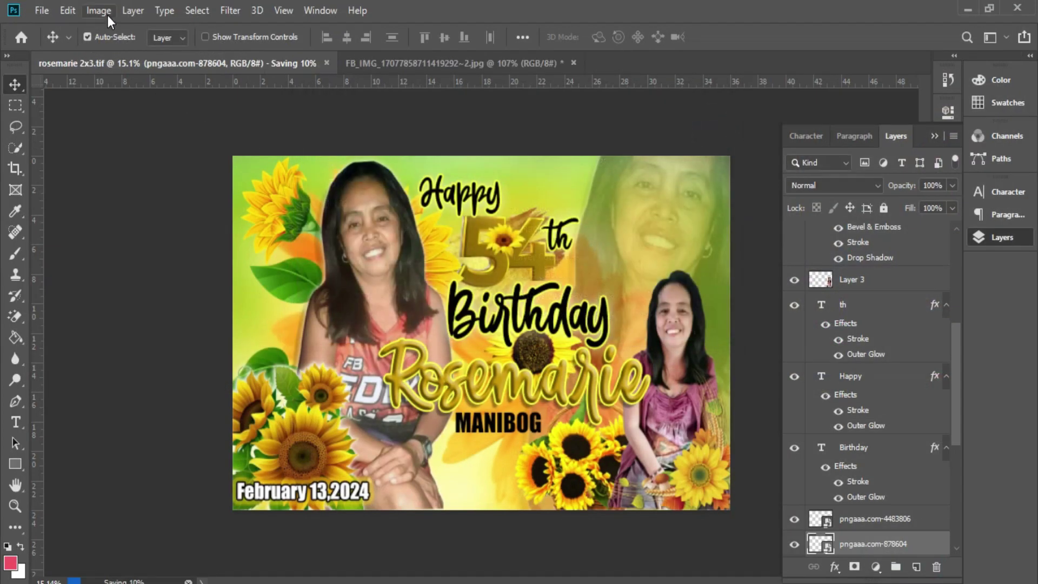
Save a JPEG version of the layout to the Desktop under the same file name, accepting the JPEG options.
{"action": "key", "text": "ctrl+shift+s"}
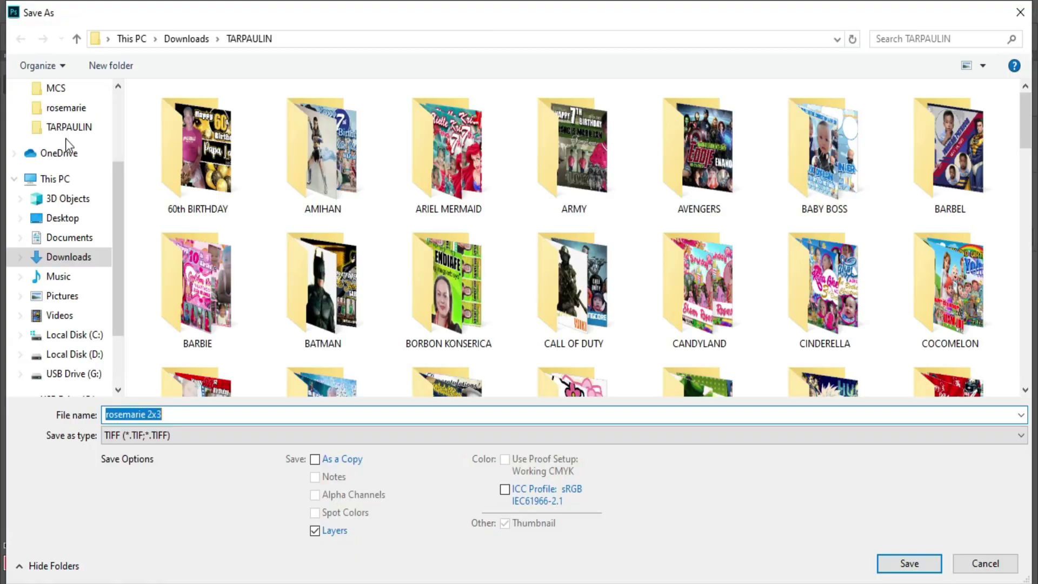
{"action": "left_click", "coordinate": [43, 218]}
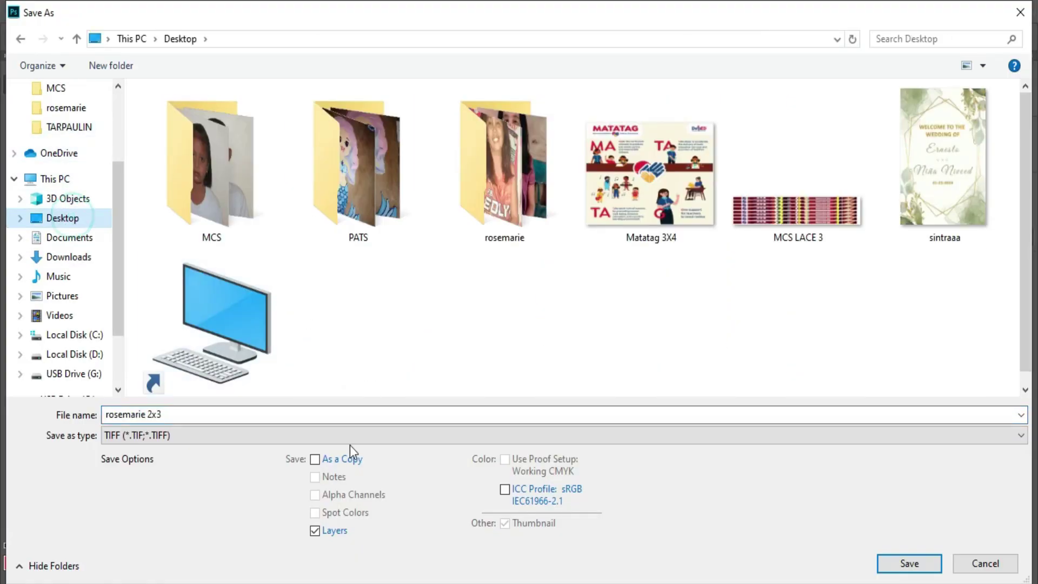
{"action": "left_click", "coordinate": [283, 433]}
{"action": "left_click", "coordinate": [246, 271]}
{"action": "left_click", "coordinate": [914, 563]}
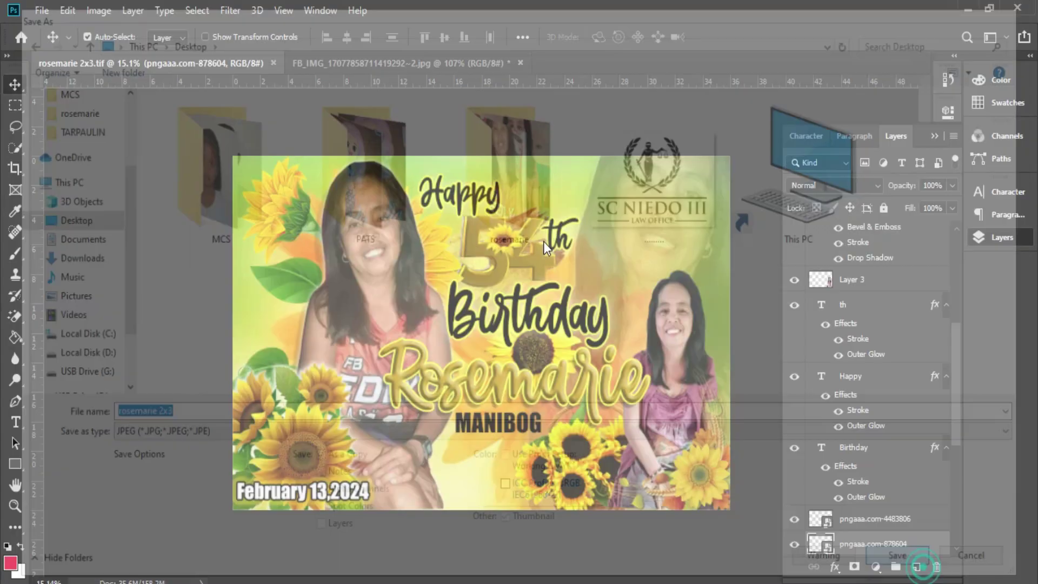
{"action": "left_click", "coordinate": [602, 129]}
Convert the layout to CMYK Color mode and flatten its layers.
{"action": "left_click", "coordinate": [98, 11]}
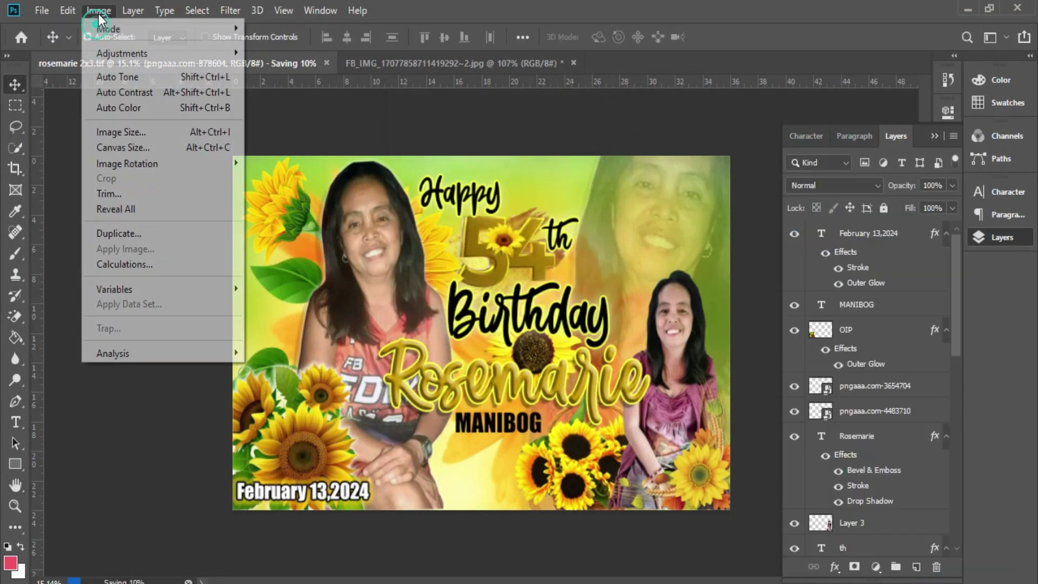
{"action": "mouse_move", "coordinate": [104, 27]}
{"action": "left_click", "coordinate": [307, 103]}
{"action": "key", "text": "Return"}
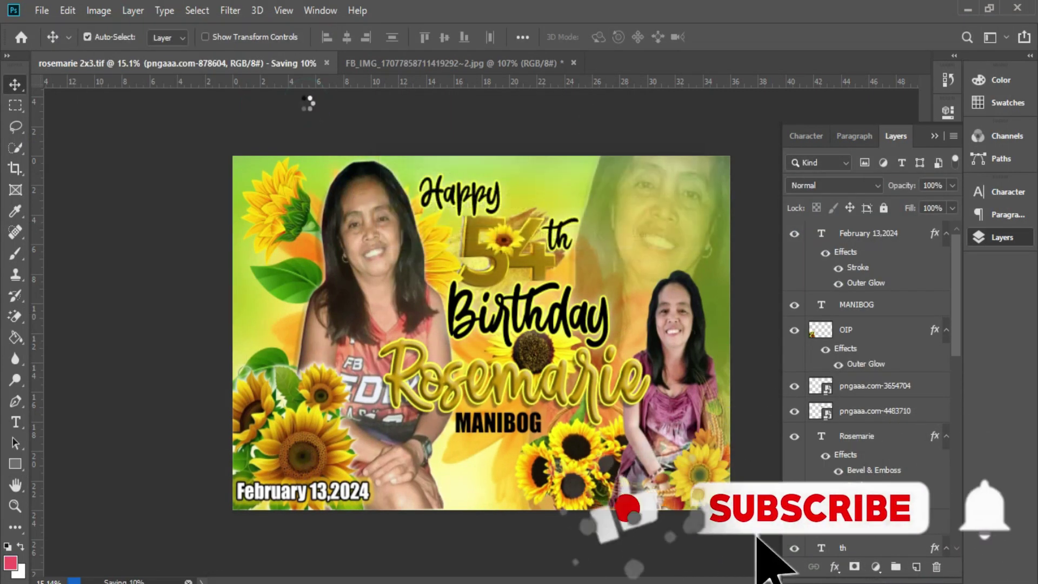
Save the flattened CMYK layout to the Desktop as a TIFF with the U.S. Web Coated (SWOP) v2 profile, accepting the TIFF options.
{"action": "key", "text": "ctrl+shift+s"}
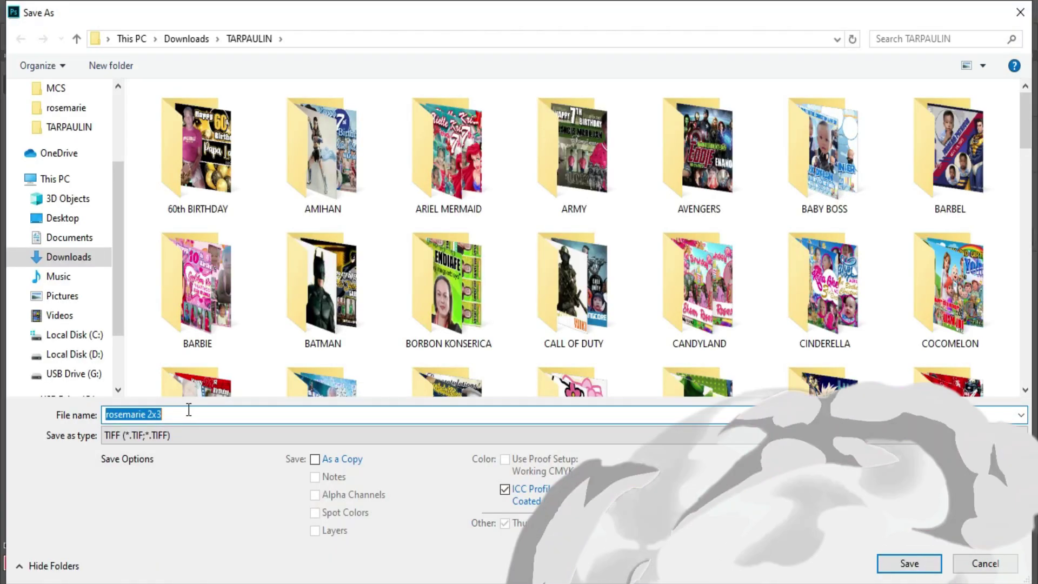
{"action": "left_click", "coordinate": [189, 411]}
{"action": "left_click", "coordinate": [62, 217]}
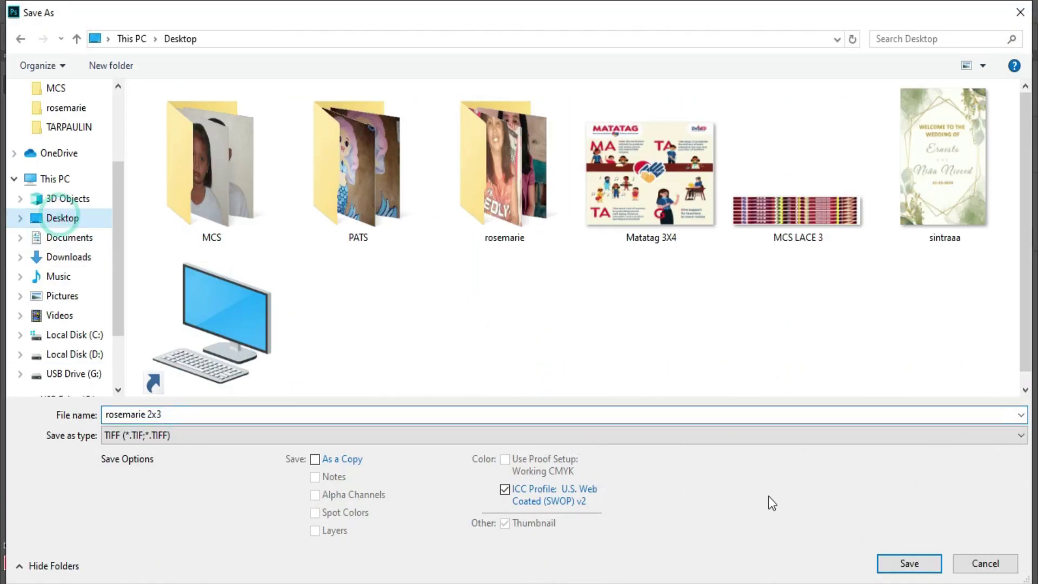
{"action": "left_click", "coordinate": [916, 564]}
{"action": "left_click", "coordinate": [701, 130]}
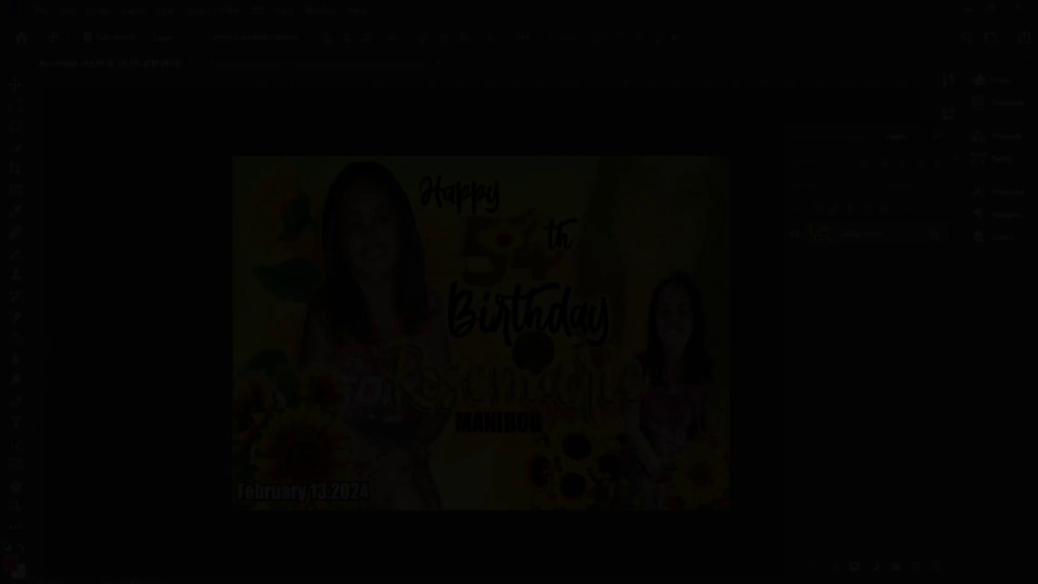